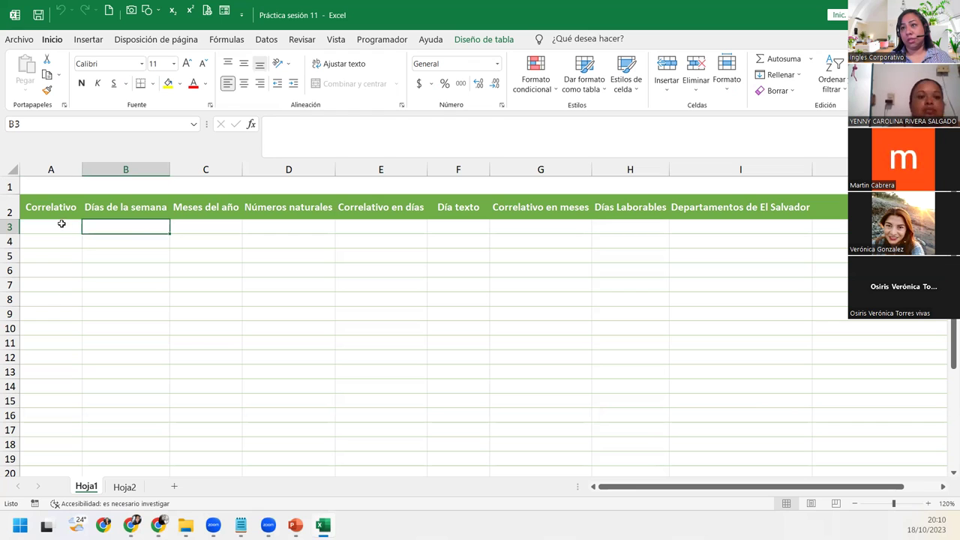
# Step: Examine the table's column headers on Hoja1 from Correlativo to Cajas de credito
pyautogui.click(55, 170)
pyautogui.click(128, 169)
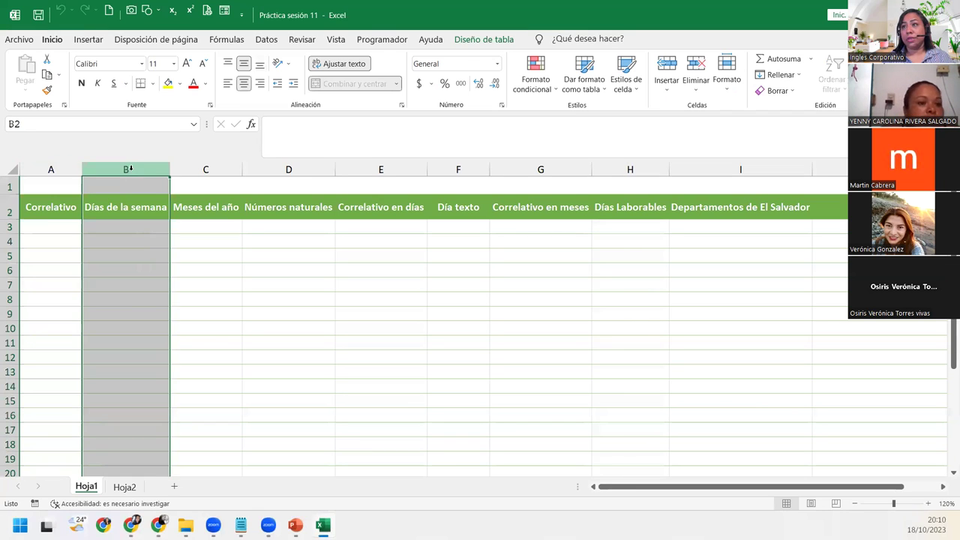
pyautogui.click(210, 168)
pyautogui.click(289, 169)
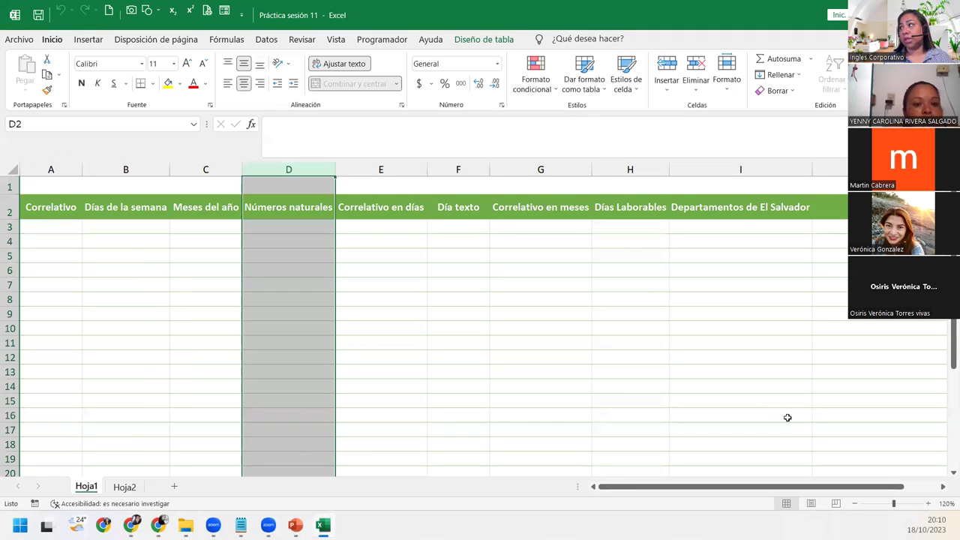
pyautogui.click(942, 486)
pyautogui.click(814, 218)
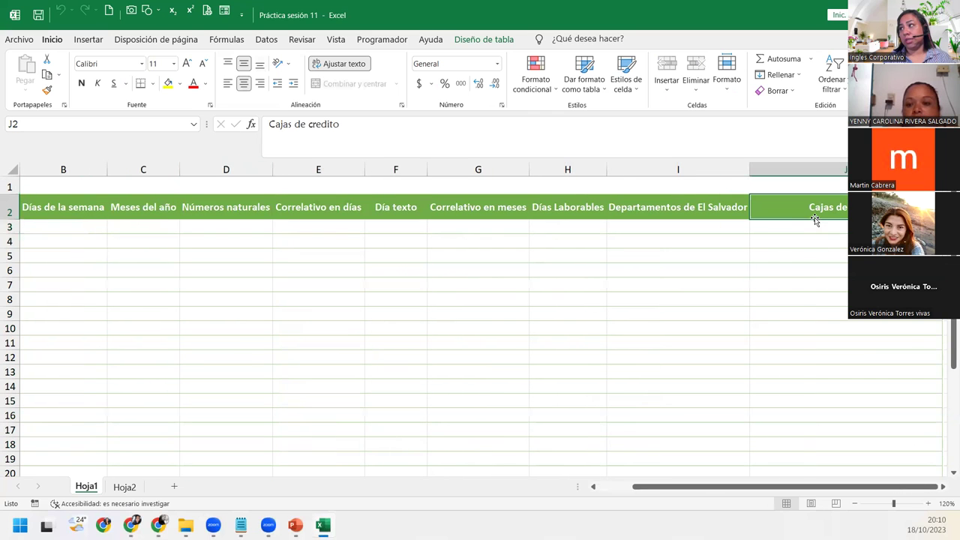
pyautogui.moveTo(812, 490); pyautogui.dragTo(611, 502)
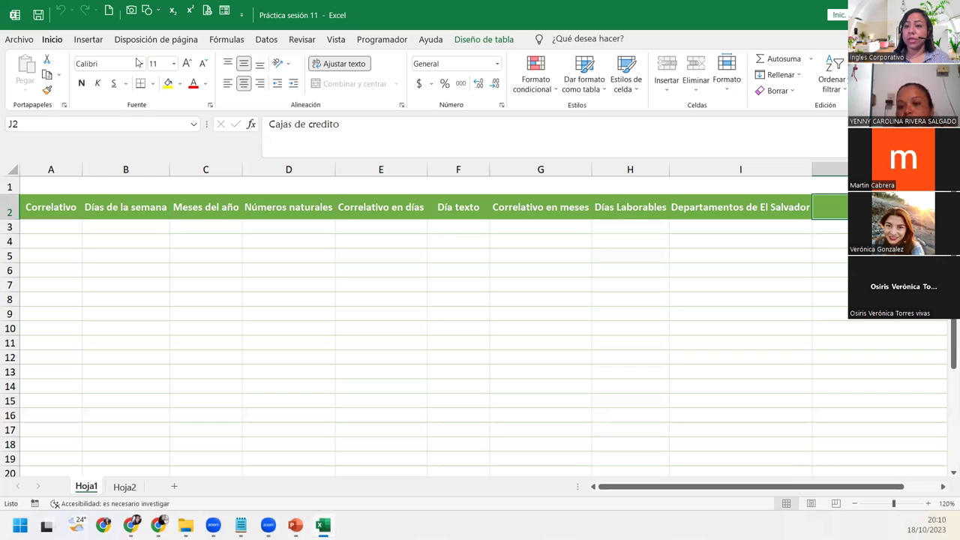
# Step: Enter 1 in A3 and 2 in A4 as the starting values of the Correlativo column
pyautogui.click(56, 232)
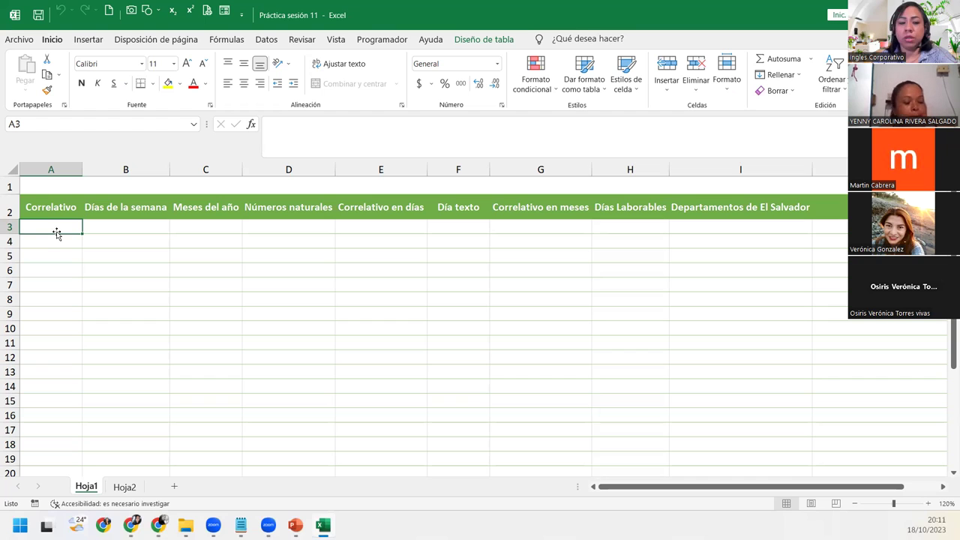
pyautogui.write('1')
pyautogui.press('Return')
pyautogui.write('2')
pyautogui.press('Return')
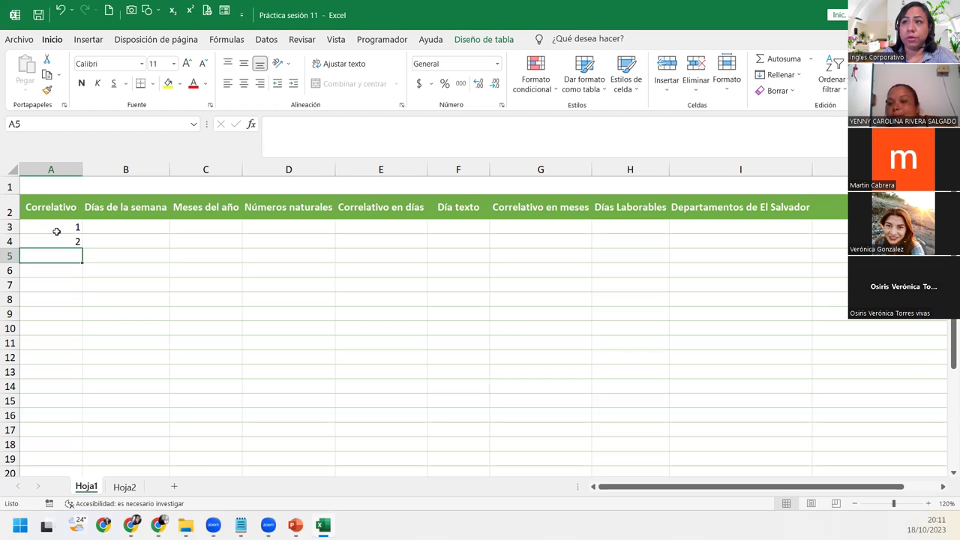
# Step: Autofill the number series from A3:A4 down to 30 in cell A32
pyautogui.moveTo(56, 232); pyautogui.dragTo(56, 248)
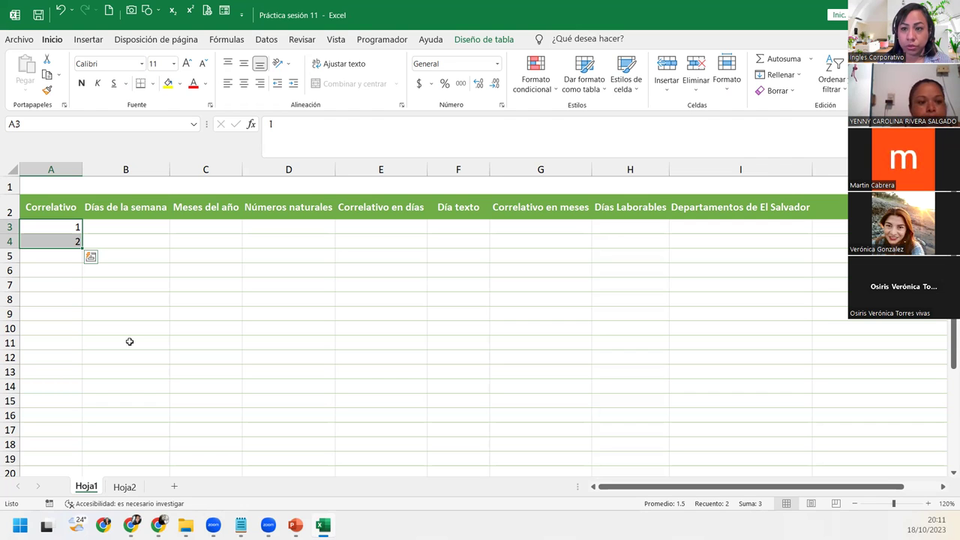
pyautogui.moveTo(81, 248); pyautogui.dragTo(81, 249)
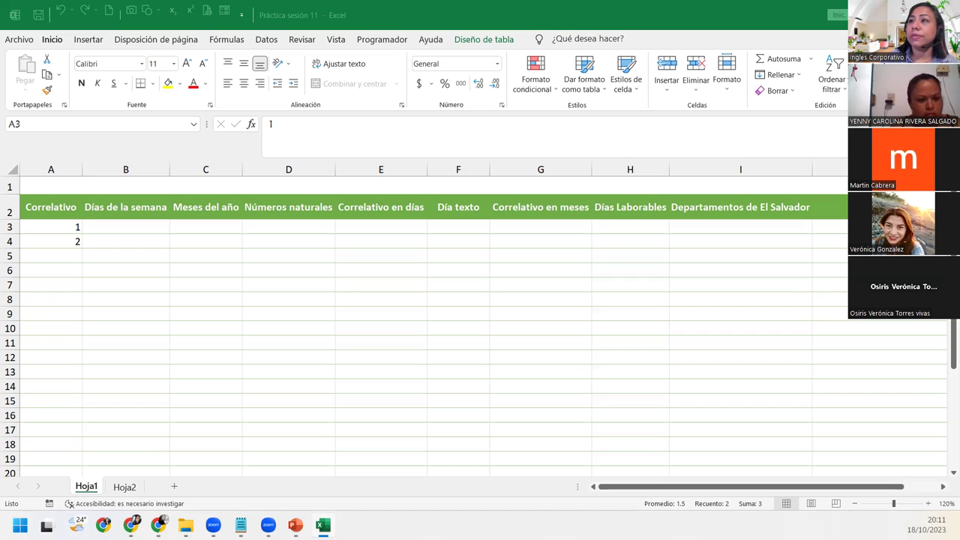
pyautogui.moveTo(67, 227); pyautogui.dragTo(67, 240)
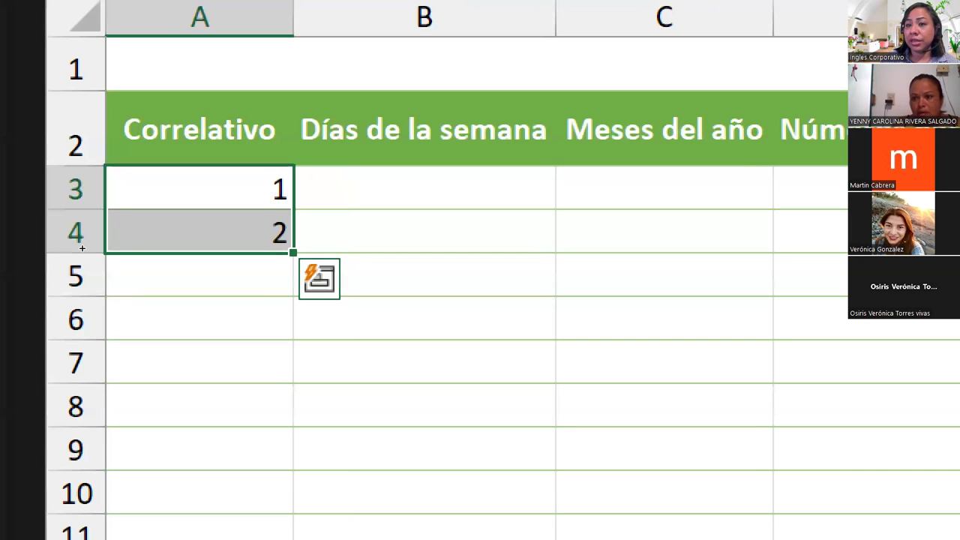
pyautogui.moveTo(82, 253); pyautogui.dragTo(88, 535)
pyautogui.moveTo(88, 486); pyautogui.dragTo(67, 388)
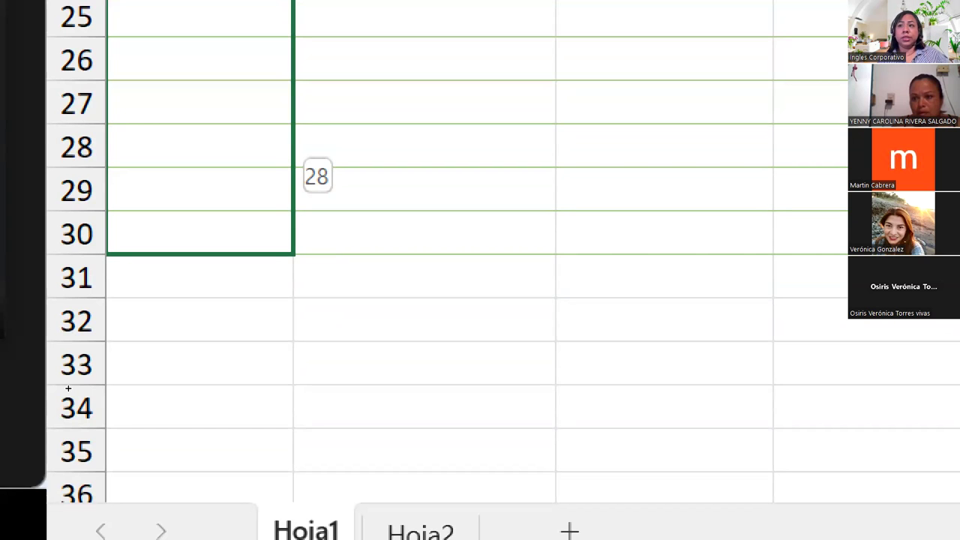
pyautogui.moveTo(67, 388); pyautogui.dragTo(74, 415)
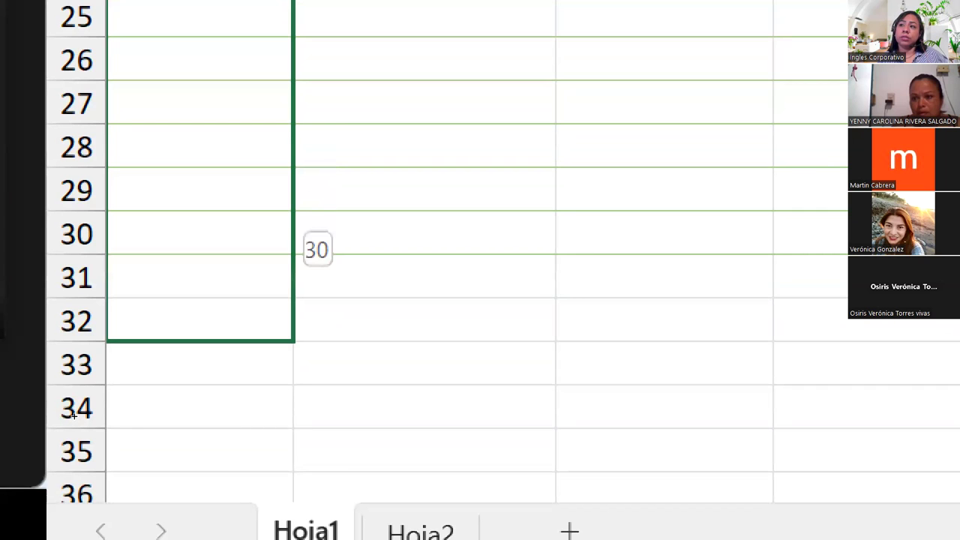
pyautogui.moveTo(74, 415); pyautogui.dragTo(74, 415)
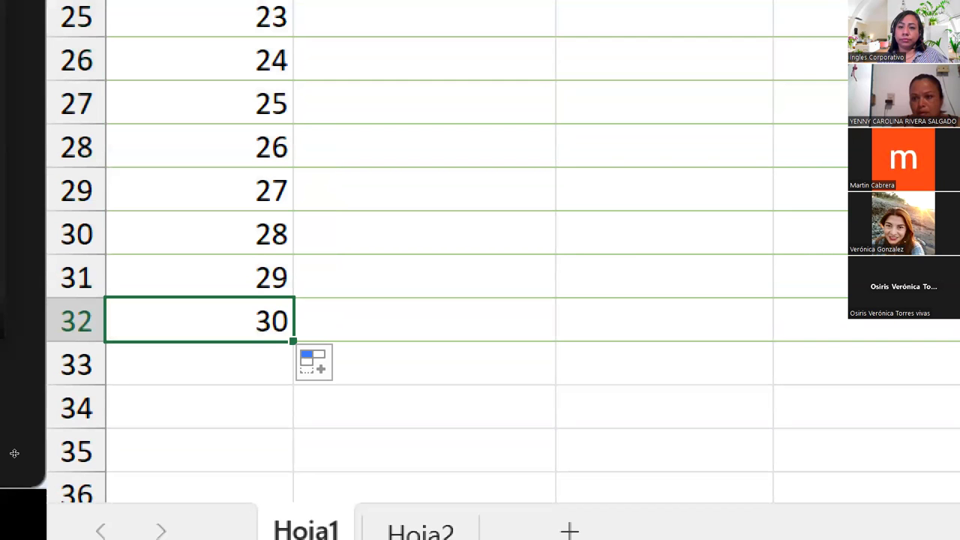
# Step: Replace the number in A23 with Cliente1 and autofill the text series down to Cliente10 in A32
pyautogui.scroll(5, 85, 327)
pyautogui.scroll(1, 85, 327)
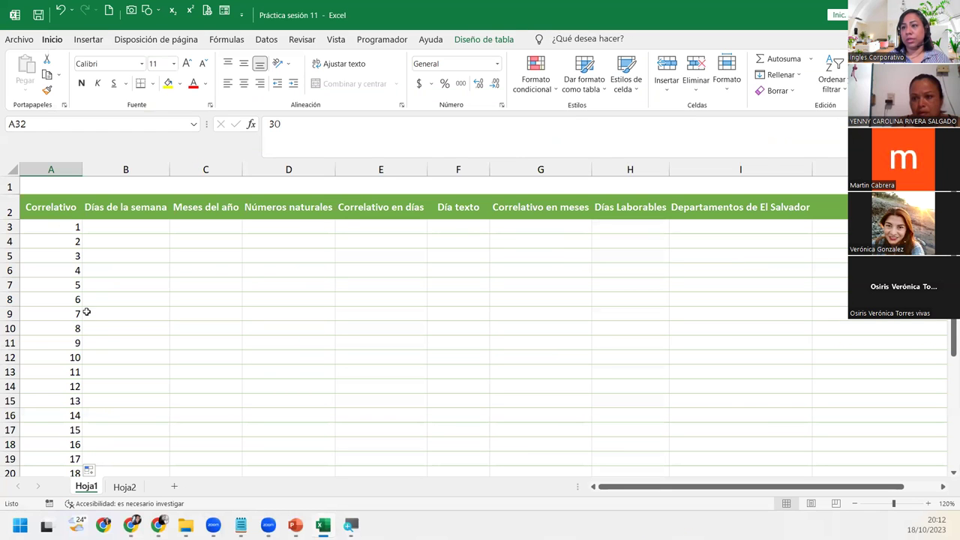
pyautogui.scroll(-8, 83, 310)
pyautogui.scroll(4, 87, 307)
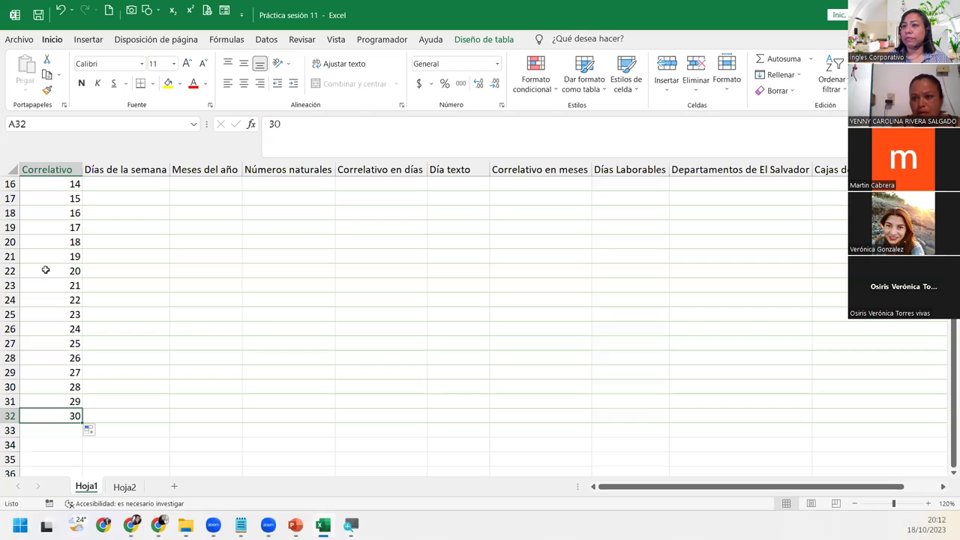
pyautogui.click(44, 283)
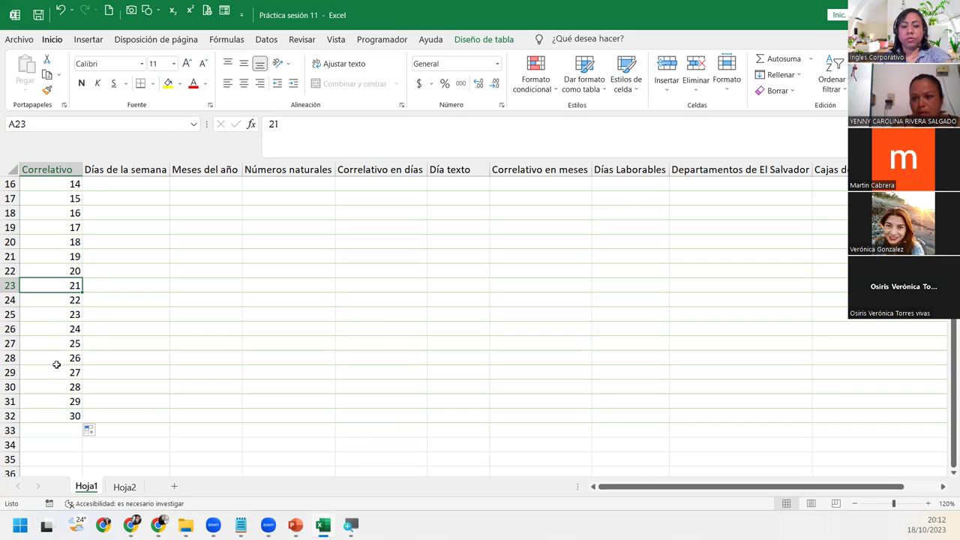
pyautogui.write('C')
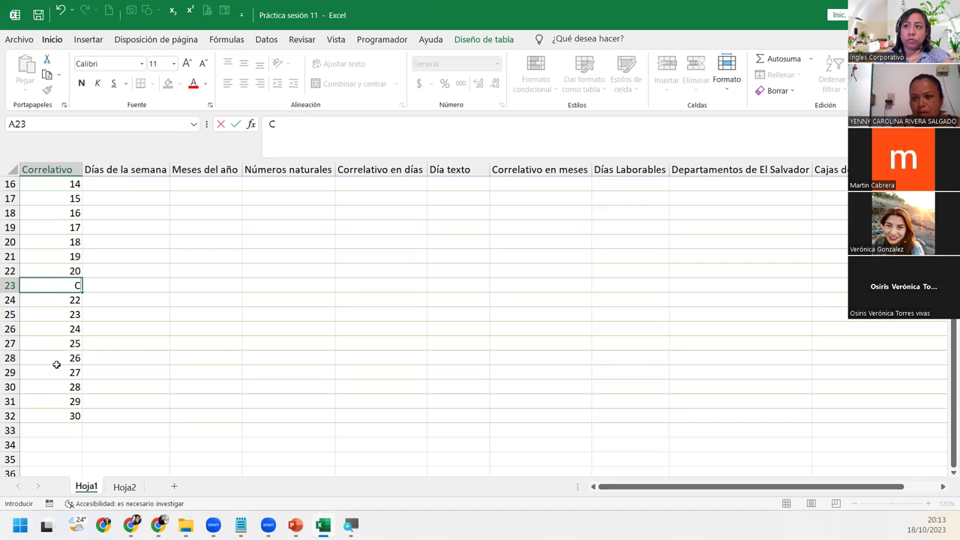
pyautogui.press('BackSpace')
pyautogui.write('Cap')
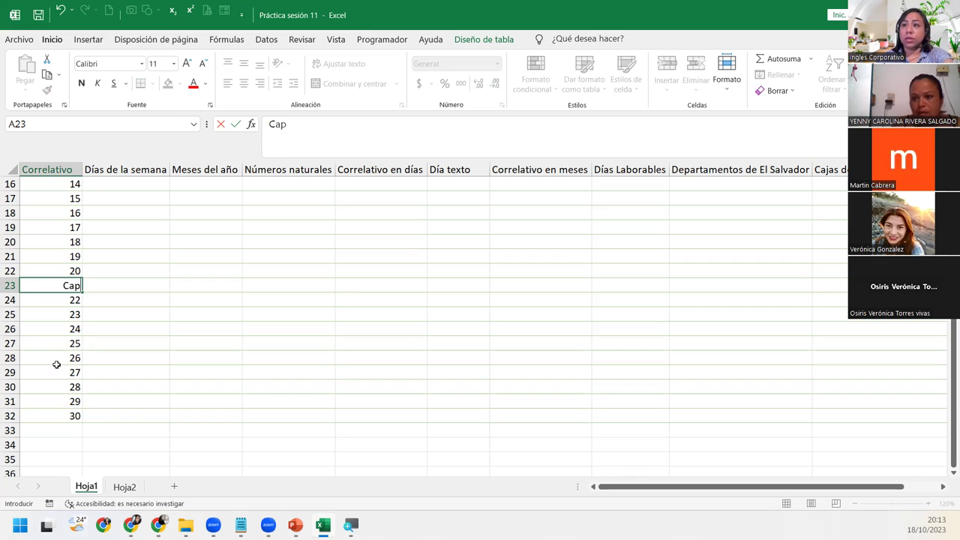
pyautogui.press('BackSpace')
pyautogui.press('BackSpace')
pyautogui.write('liente')
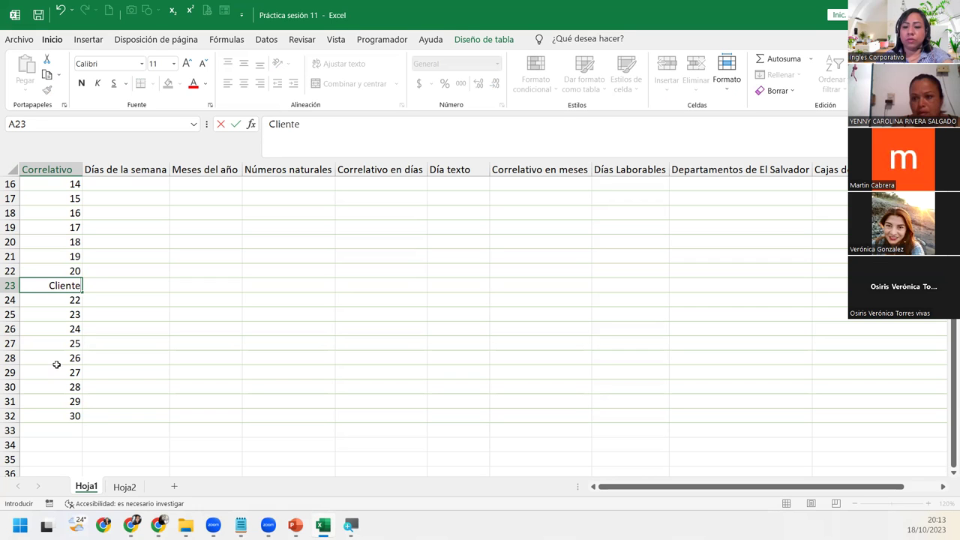
pyautogui.write('1')
pyautogui.press('Return')
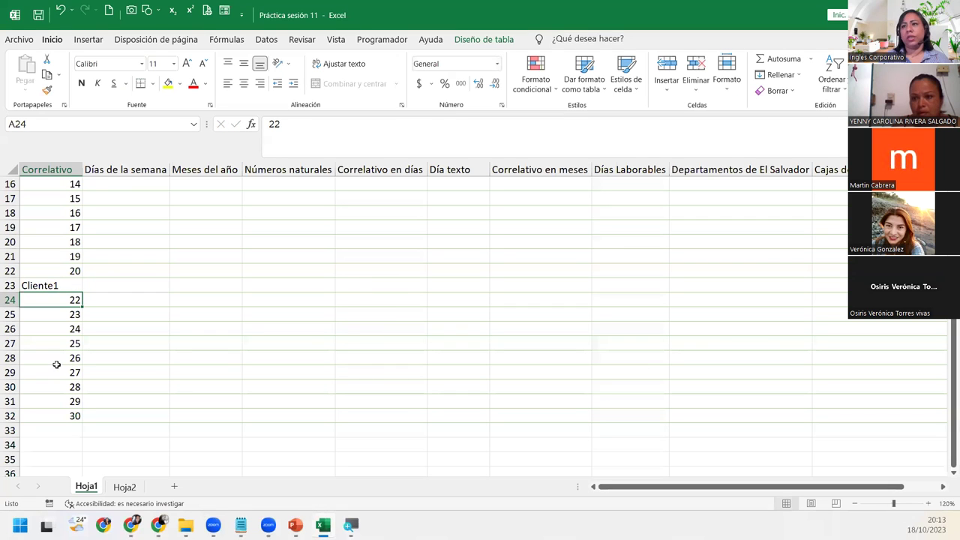
pyautogui.click(54, 284)
pyautogui.moveTo(82, 288); pyautogui.dragTo(78, 415)
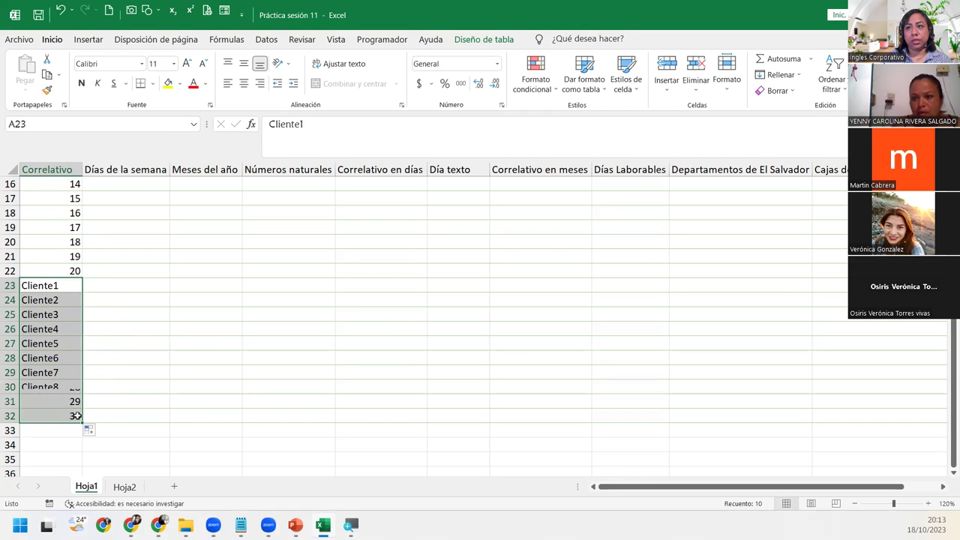
# Step: Examine each Cliente entry in the Correlativo column from A23 to A32
pyautogui.click(60, 288)
pyautogui.click(59, 300)
pyautogui.click(58, 315)
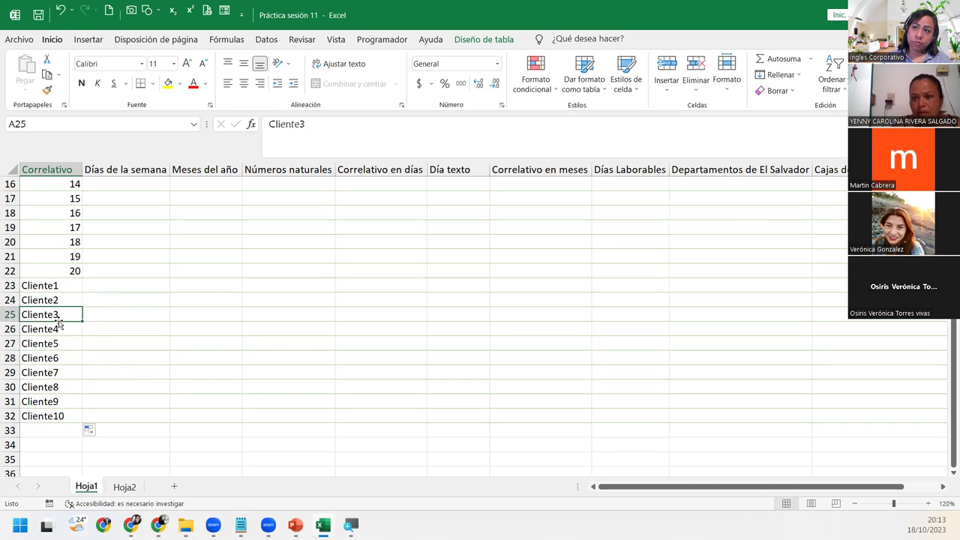
pyautogui.click(57, 330)
pyautogui.click(56, 344)
pyautogui.click(56, 358)
pyautogui.click(56, 373)
pyautogui.click(54, 387)
pyautogui.click(52, 401)
pyautogui.click(54, 416)
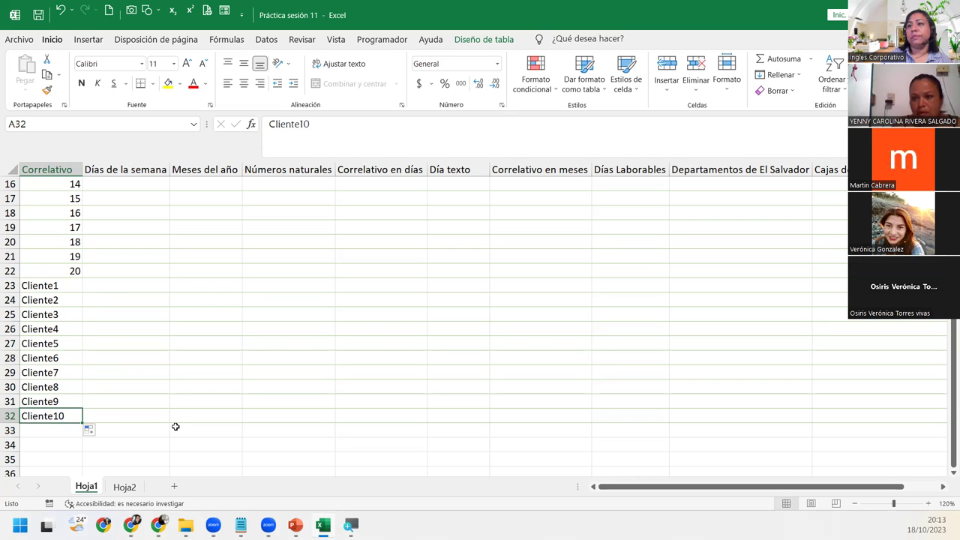
# Step: Clear the Cliente entries in A23:A32
pyautogui.click(59, 288)
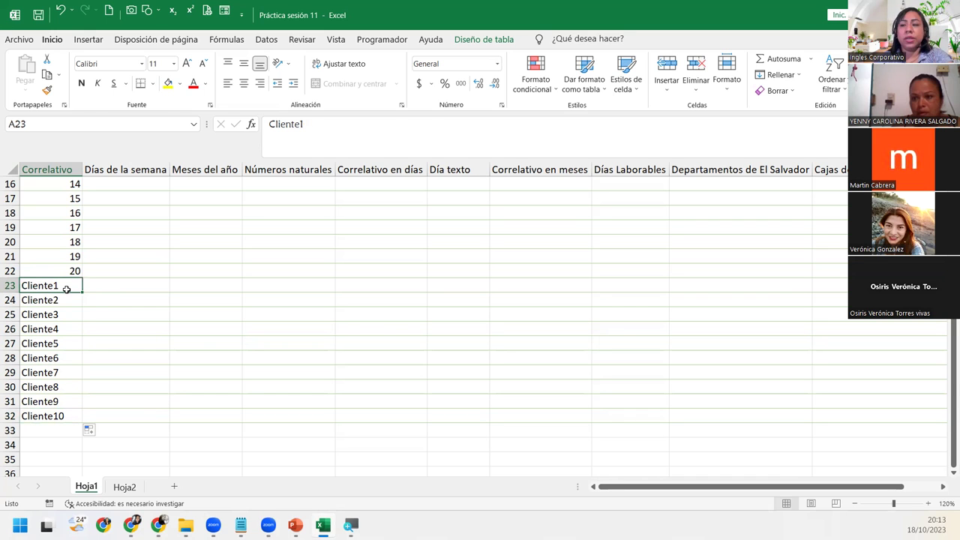
pyautogui.hotkey('ctrl', 'shift', 'Down')
pyautogui.press('Delete')
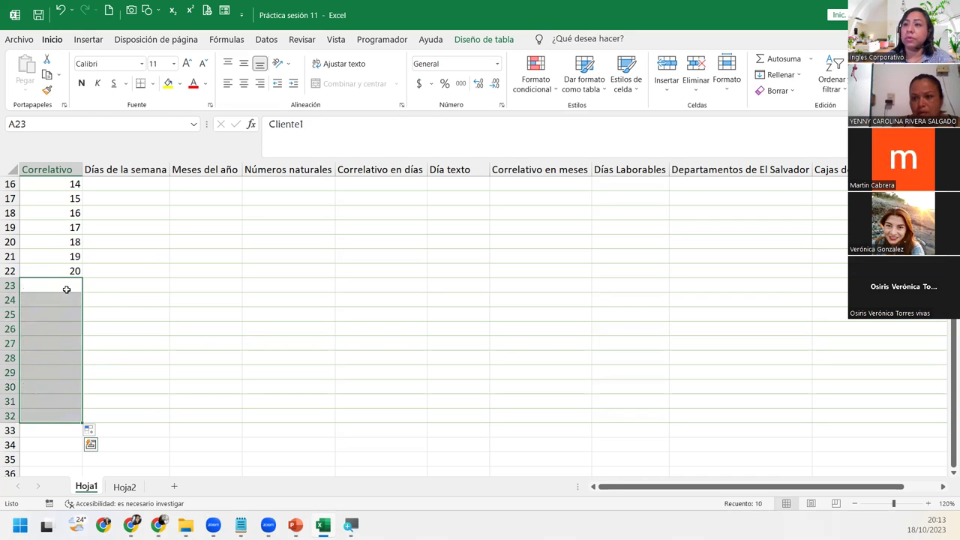
# Step: Enter CL0001 in A23 and autofill the code series down to CL0010 in A32
pyautogui.click(67, 289)
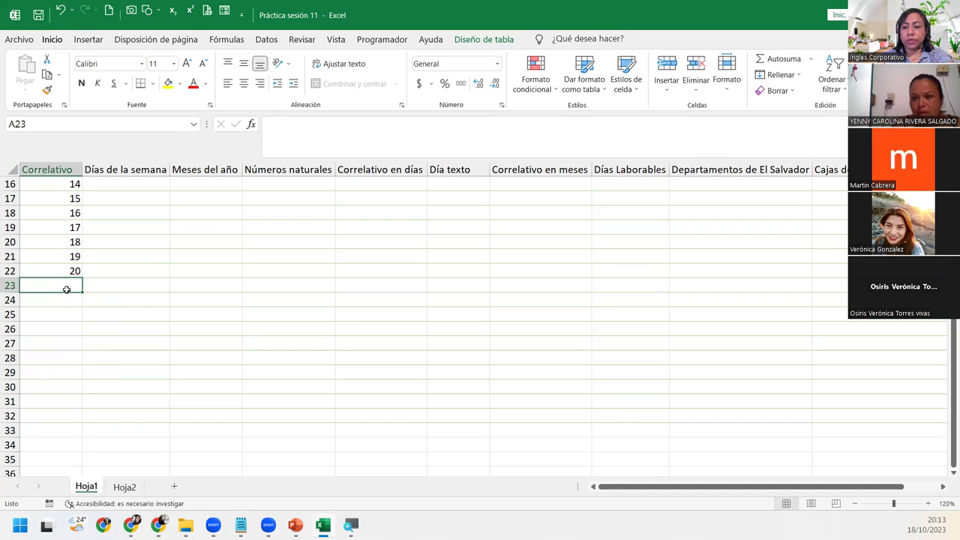
pyautogui.write('C')
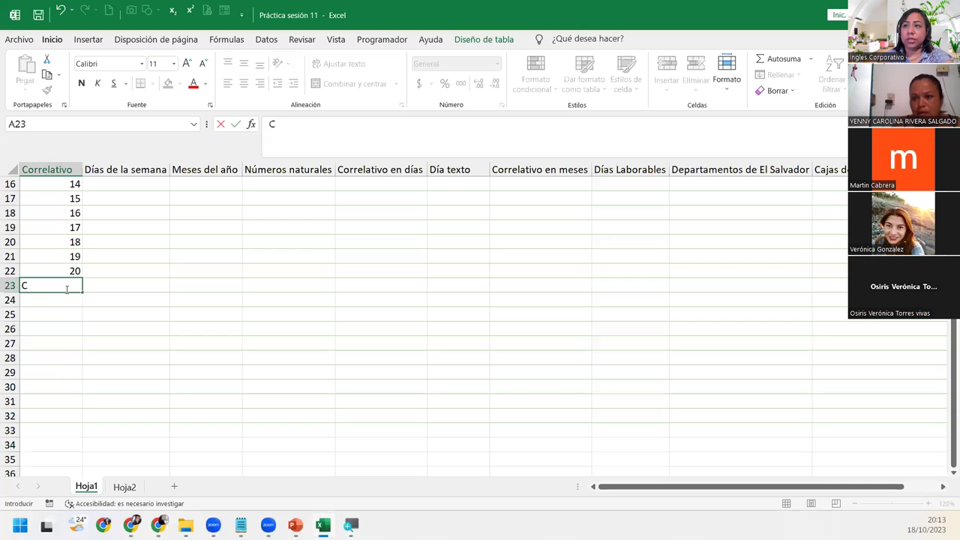
pyautogui.write('L0001')
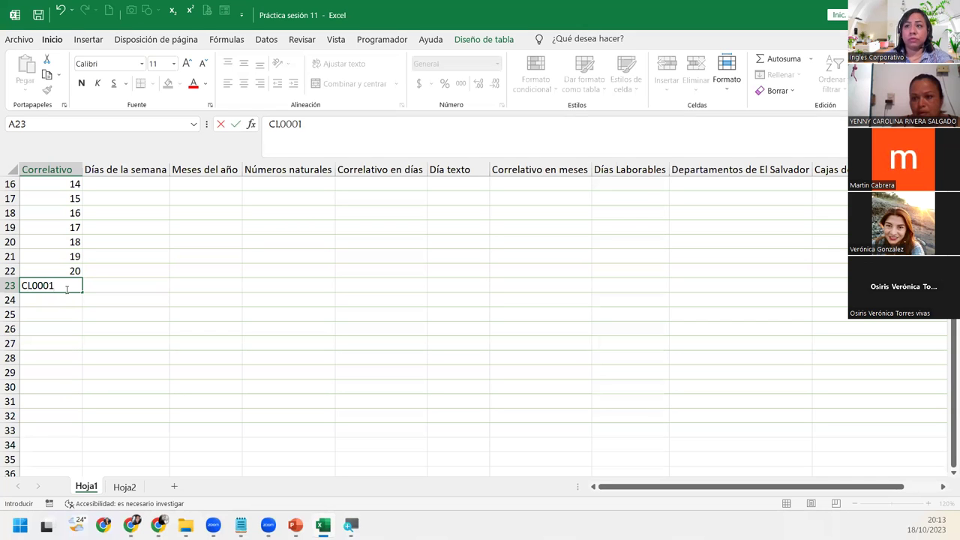
pyautogui.press('Return')
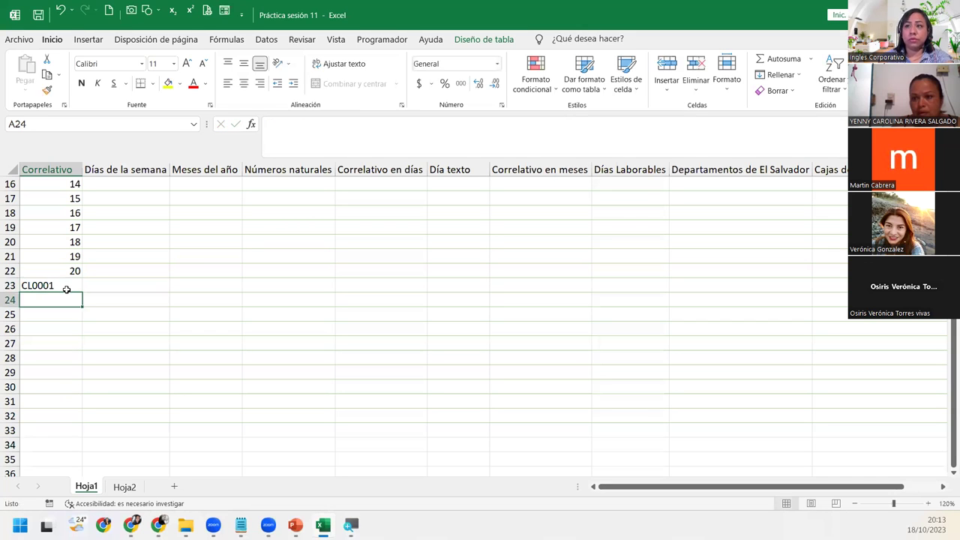
pyautogui.click(67, 289)
pyautogui.moveTo(83, 293); pyautogui.dragTo(83, 420)
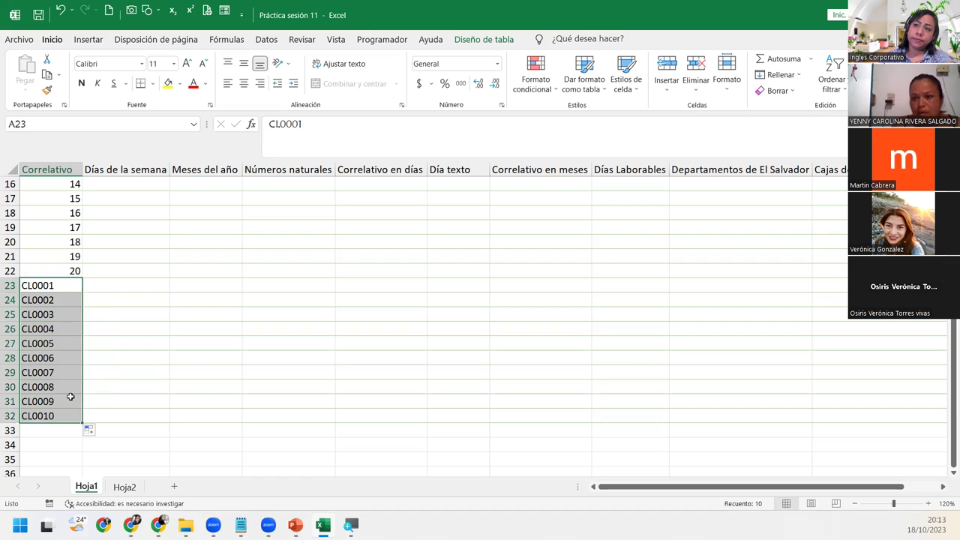
pyautogui.click(70, 399)
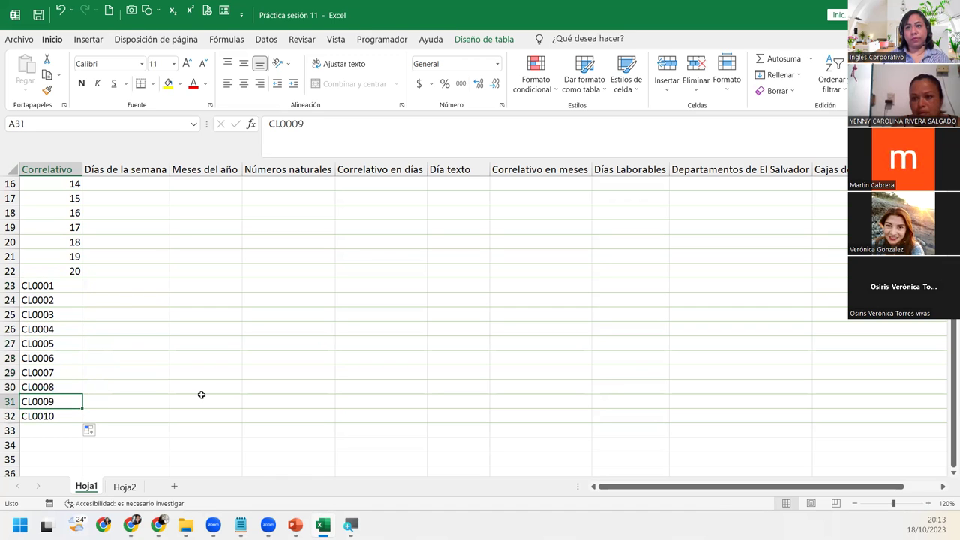
# Step: Try autofilling from the single value in A3 down to A11 and undo that fill
pyautogui.click(56, 286)
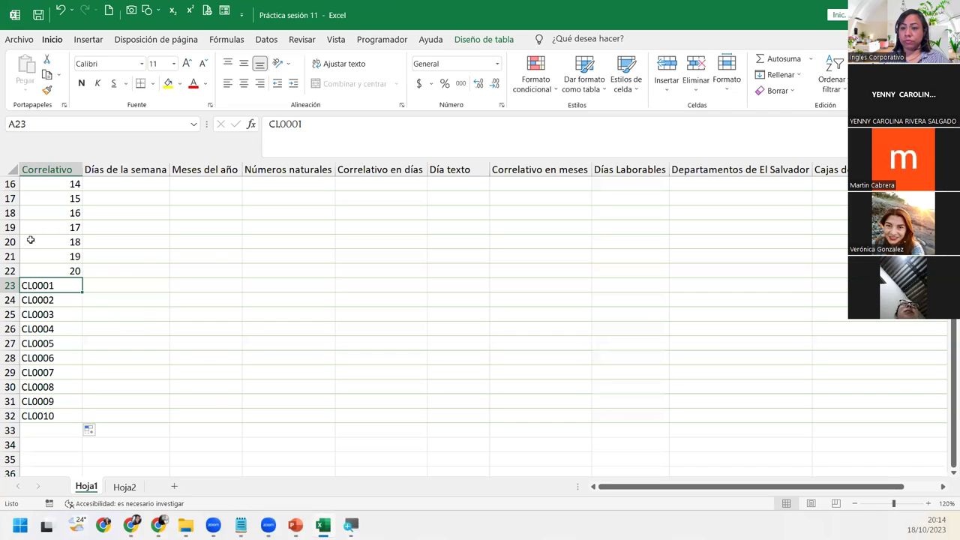
pyautogui.click(75, 213)
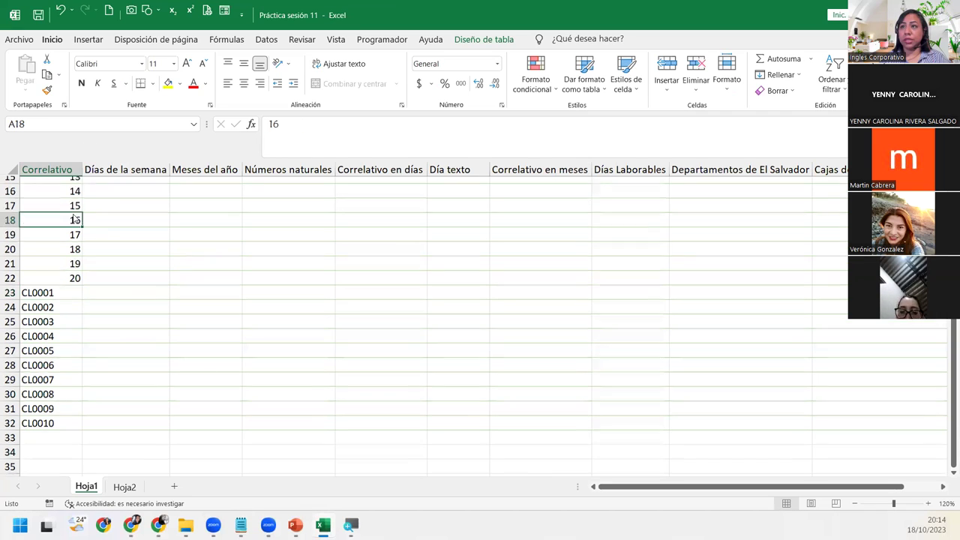
pyautogui.scroll(5, 72, 213)
pyautogui.moveTo(61, 229); pyautogui.dragTo(87, 356)
pyautogui.click(62, 227)
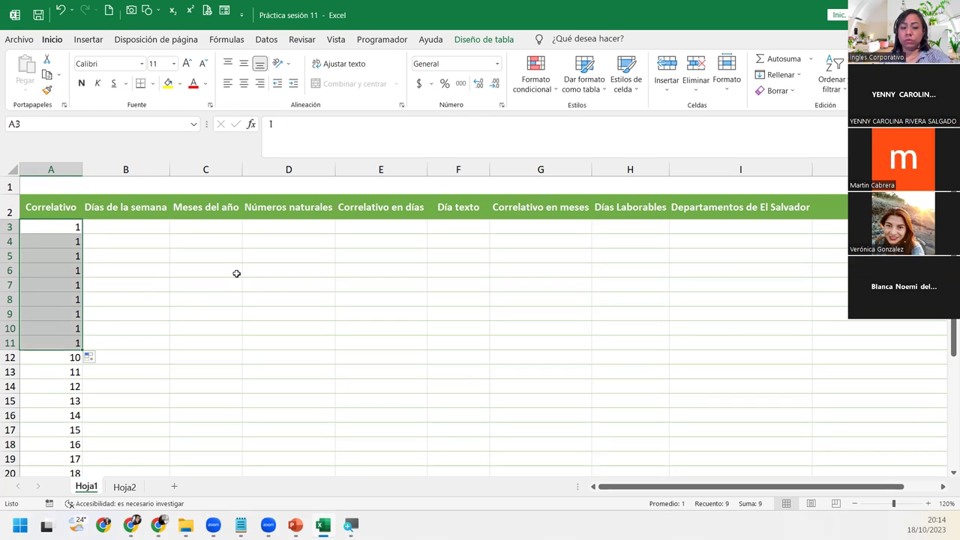
pyautogui.hotkey('ctrl', 'z')
# Step: Autofill the number series from A3:A4 down the Correlativo column to 30 in A32
pyautogui.moveTo(58, 227); pyautogui.dragTo(59, 240)
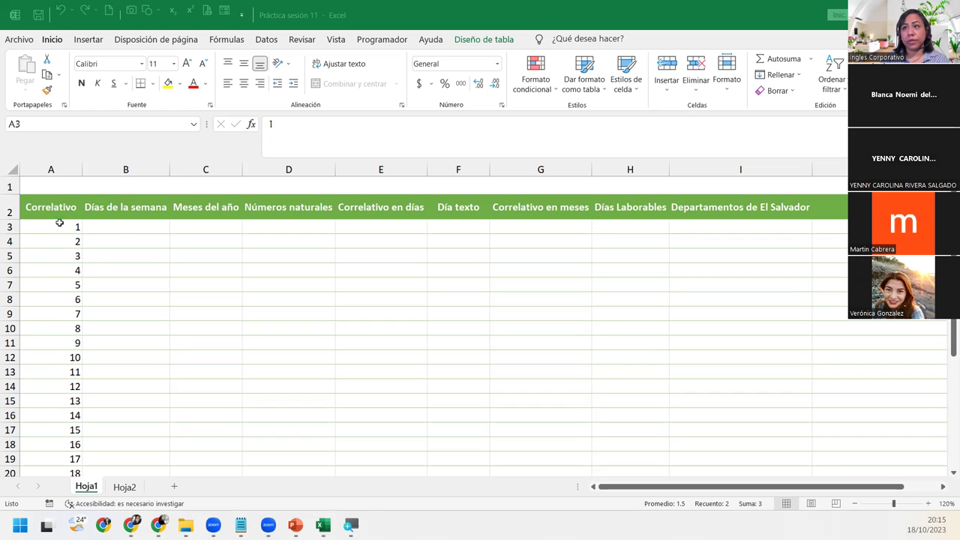
pyautogui.doubleClick(81, 249)
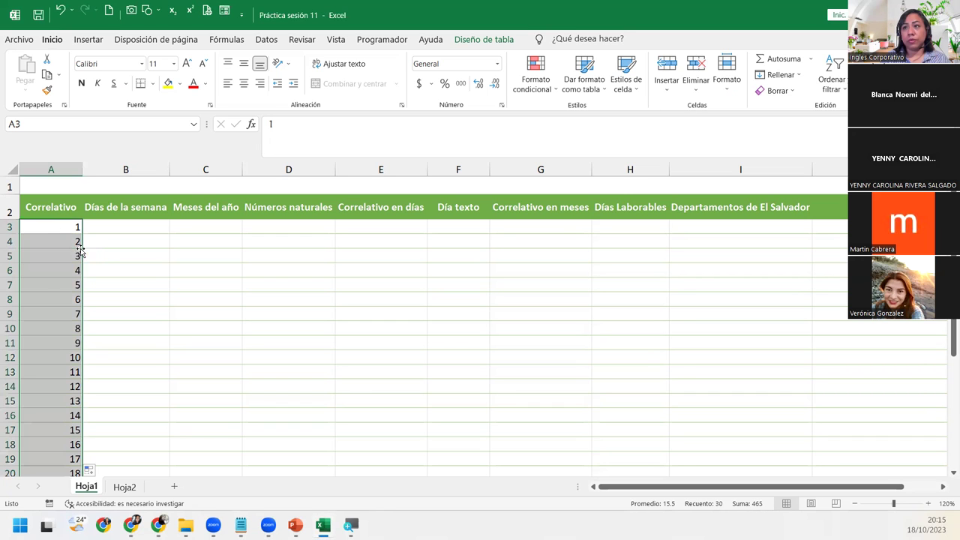
pyautogui.scroll(-14, 110, 331)
pyautogui.scroll(5, 109, 332)
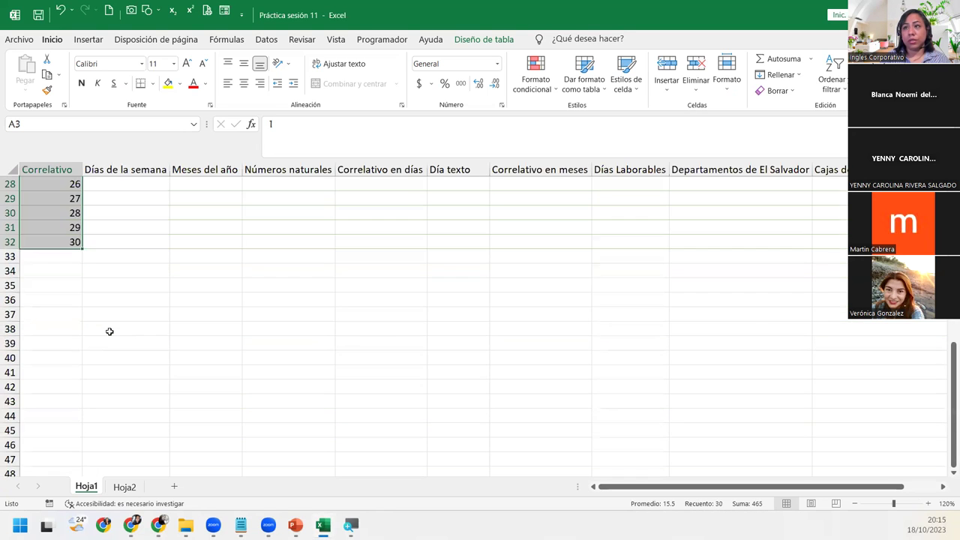
pyautogui.scroll(5, 110, 331)
pyautogui.scroll(-5, 108, 331)
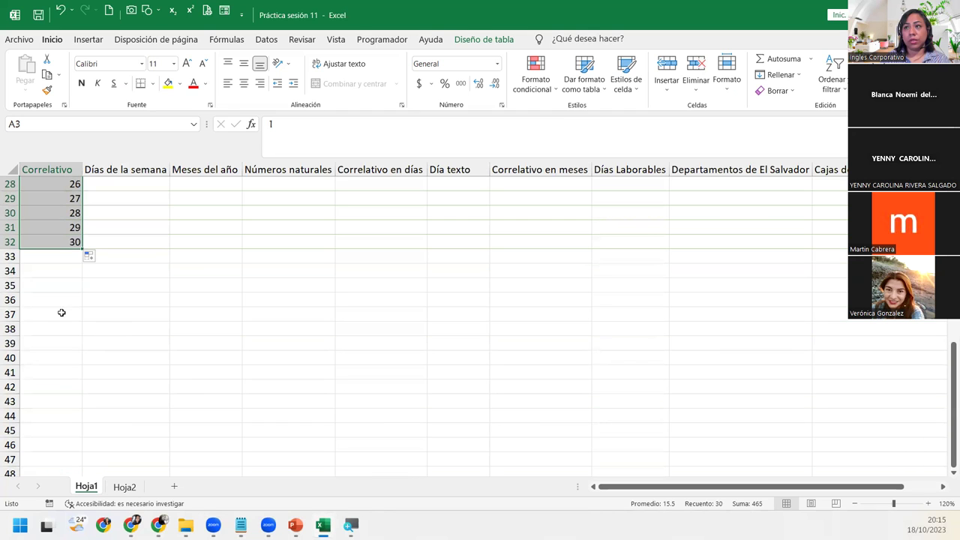
pyautogui.click(57, 311)
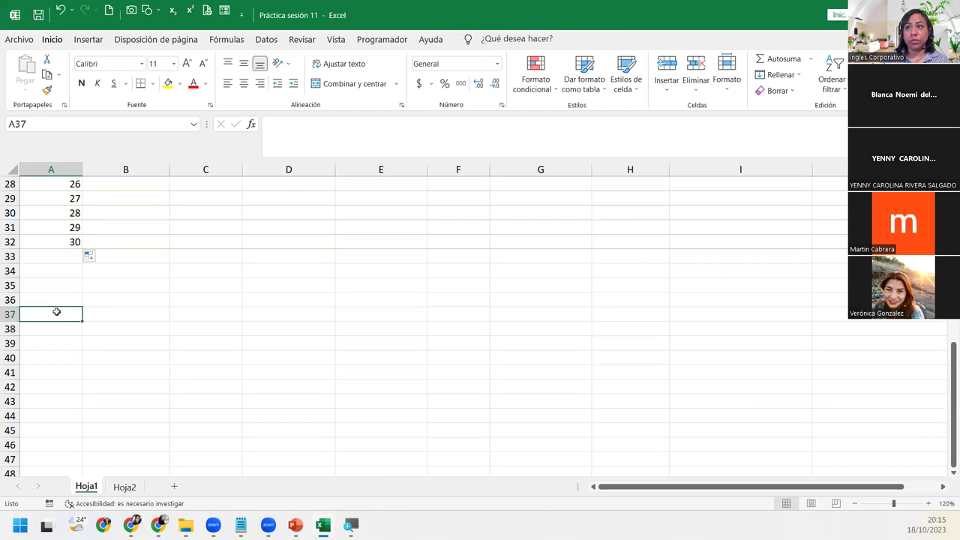
pyautogui.scroll(9, 57, 311)
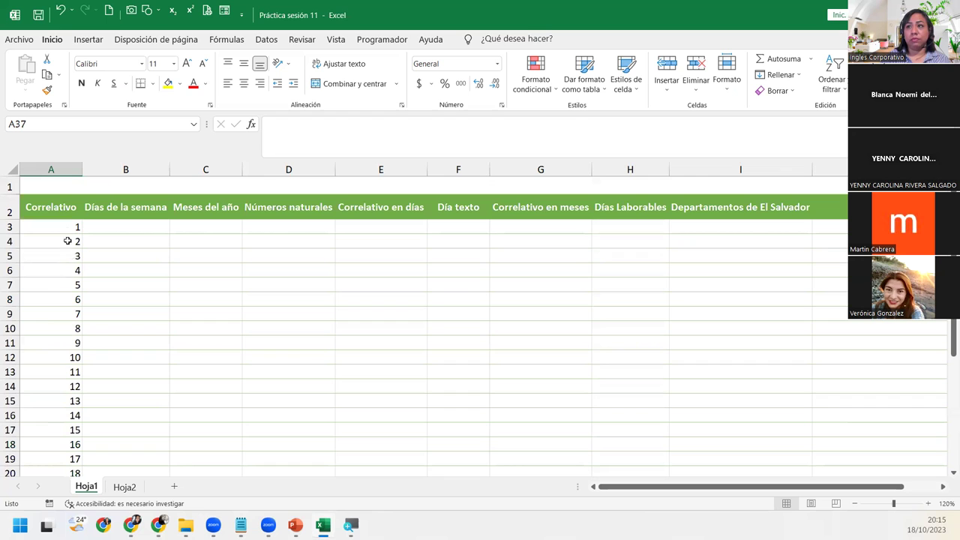
# Step: Try autofilling the Correlativo column down to A32 from the single value in A3
pyautogui.click(68, 228)
pyautogui.doubleClick(83, 234)
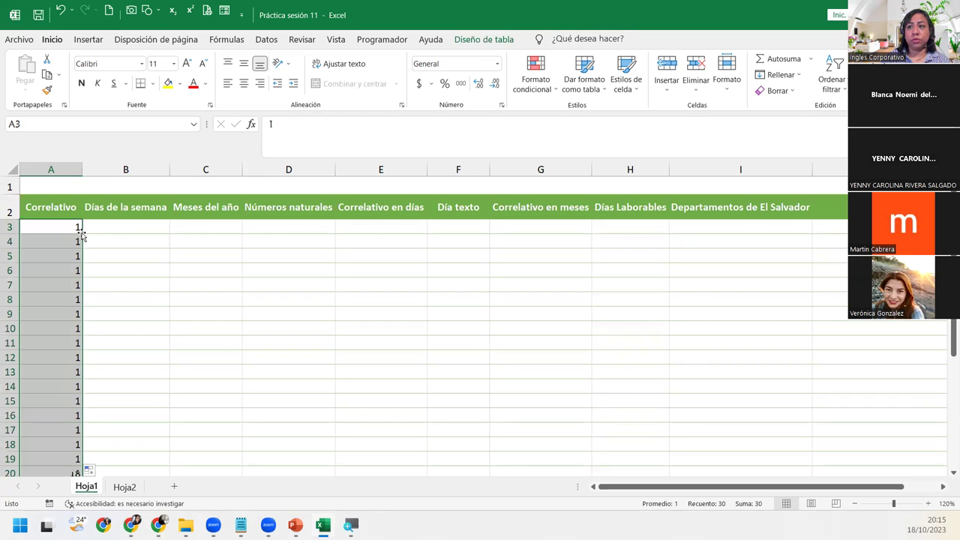
pyautogui.scroll(-8, 82, 320)
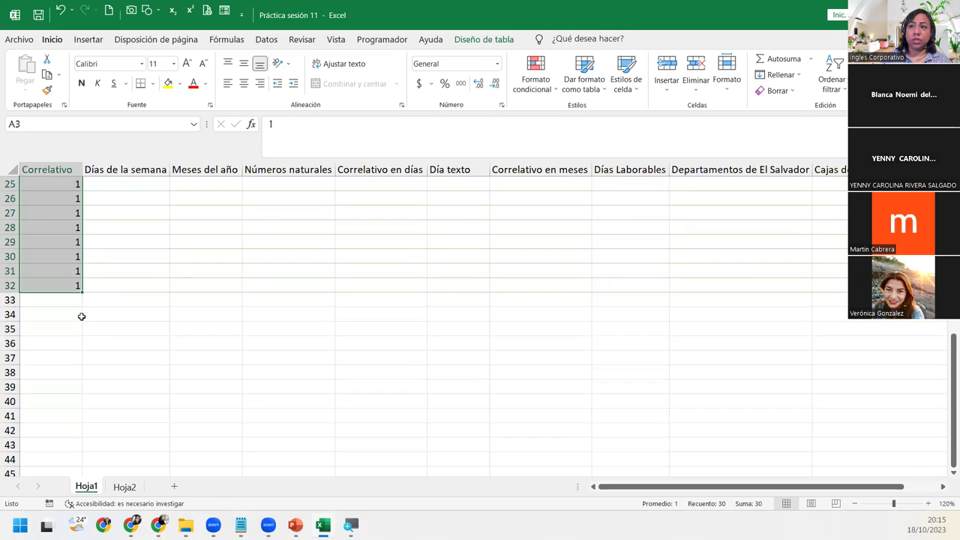
pyautogui.scroll(5, 83, 316)
pyautogui.scroll(-4, 81, 315)
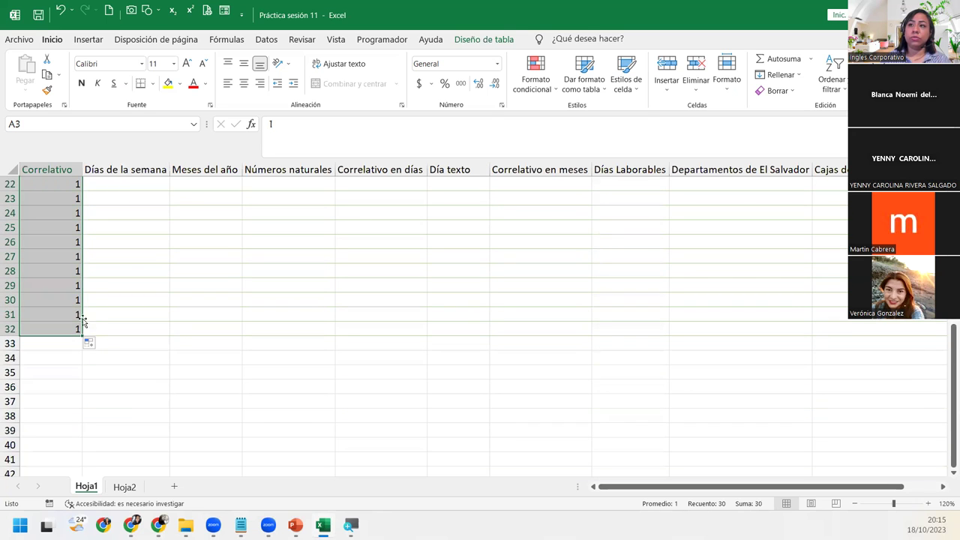
pyautogui.scroll(7, 56, 238)
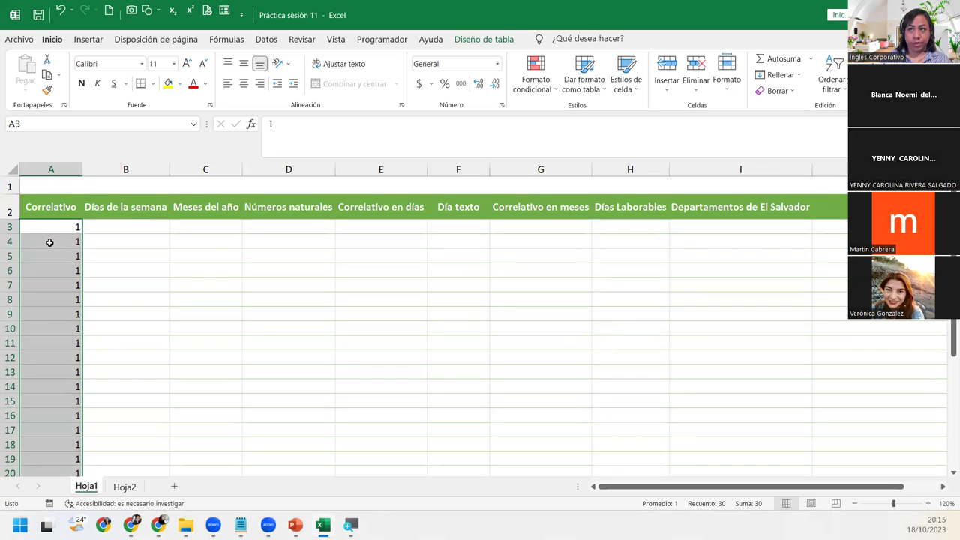
# Step: Enter 2 in A4 and autofill the number series from A3:A4 down to 30 in A32
pyautogui.click(50, 242)
pyautogui.write('2')
pyautogui.click(64, 225)
pyautogui.moveTo(64, 222); pyautogui.dragTo(66, 243)
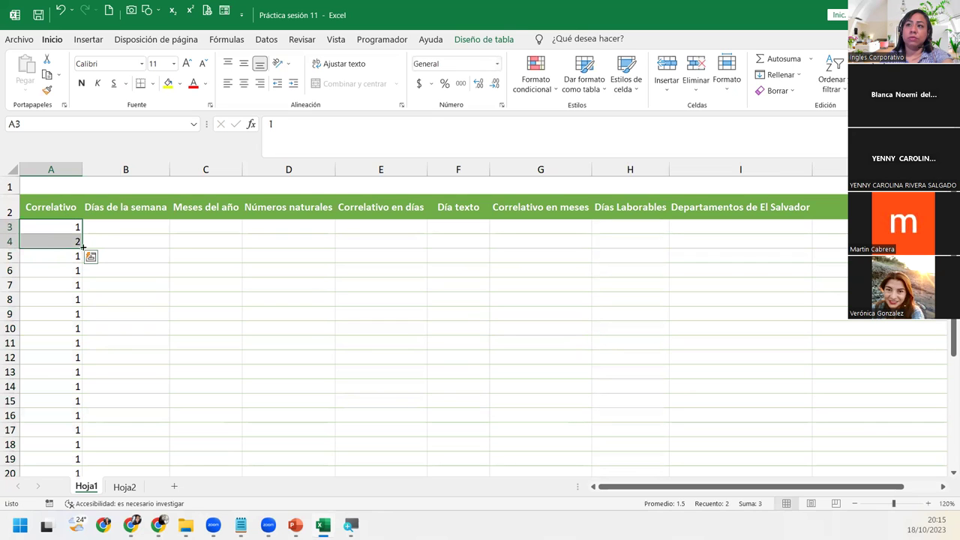
pyautogui.doubleClick(82, 249)
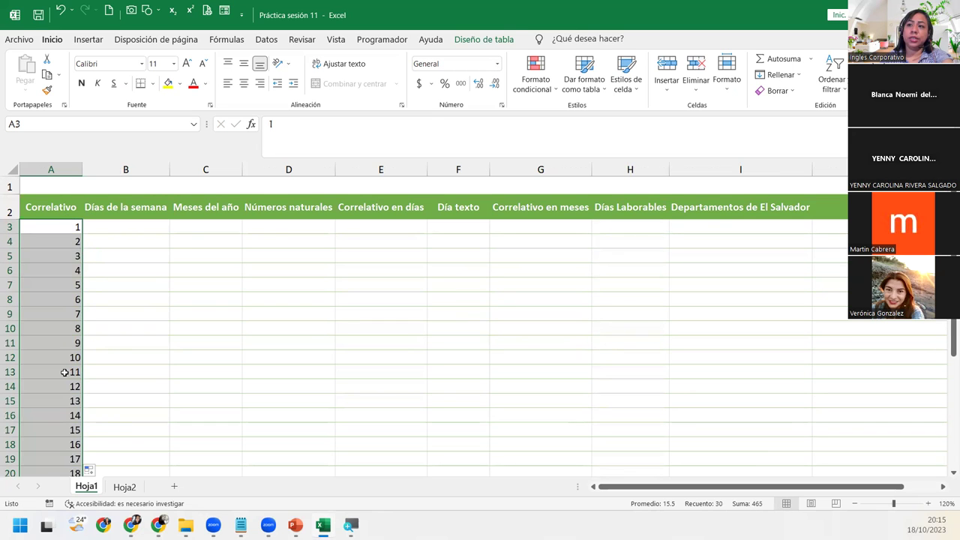
pyautogui.scroll(-7, 69, 370)
pyautogui.scroll(2, 66, 370)
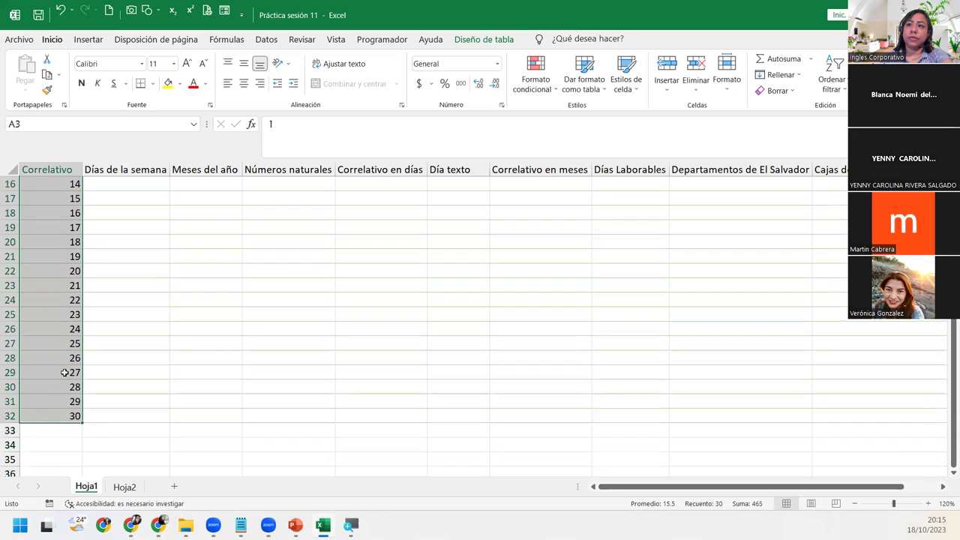
# Step: Autofill a code series from CL0001 in A23 down to CL0010 in A32 and right-align the codes
pyautogui.click(43, 282)
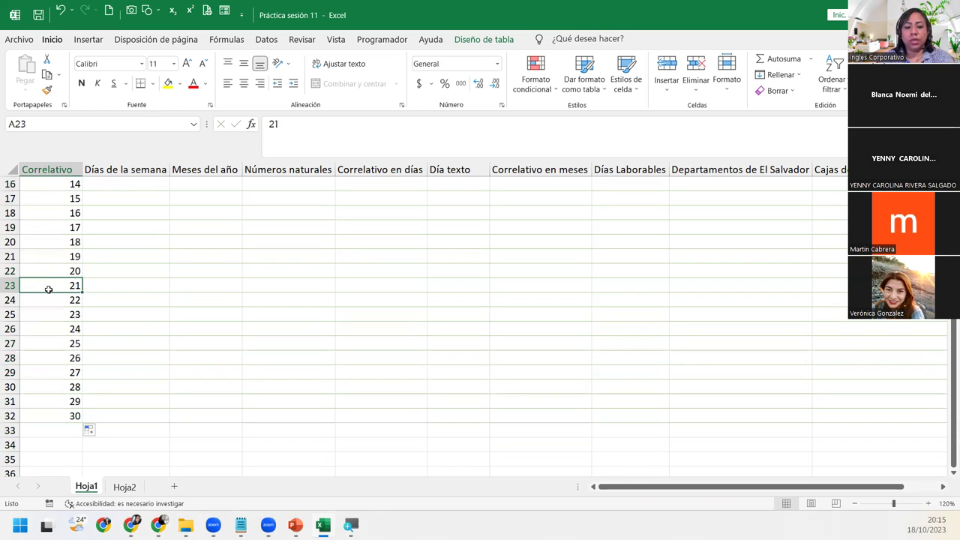
pyautogui.write('CL0001')
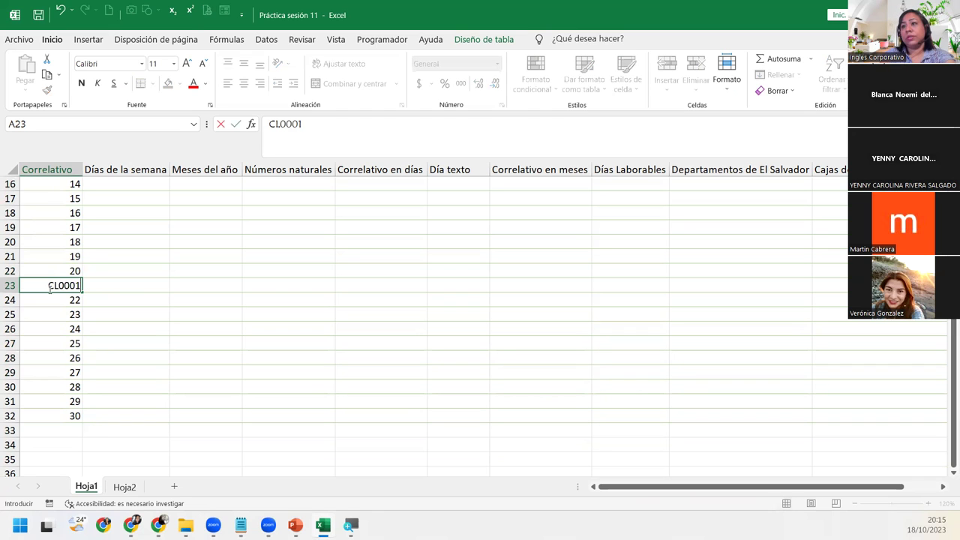
pyautogui.press('Return')
pyautogui.click(48, 289)
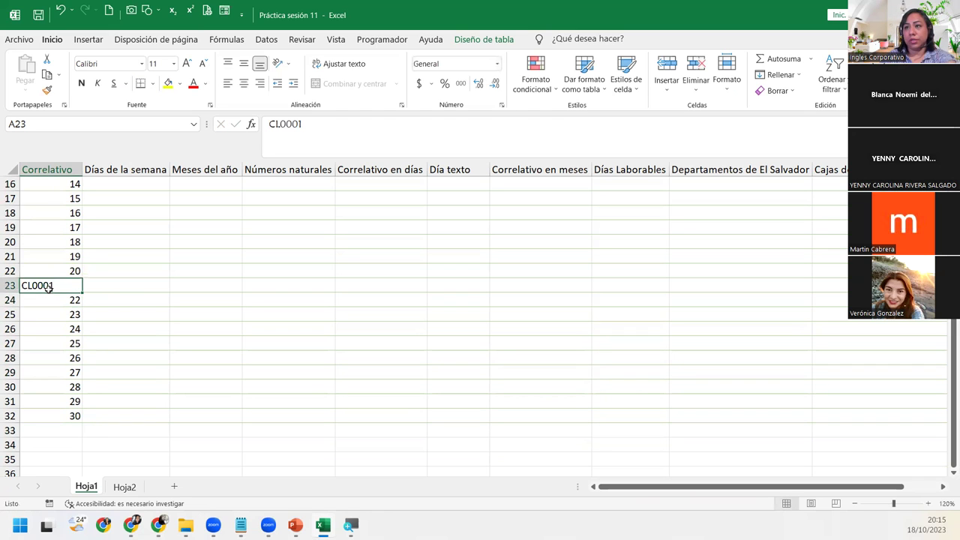
pyautogui.moveTo(83, 293); pyautogui.dragTo(82, 421)
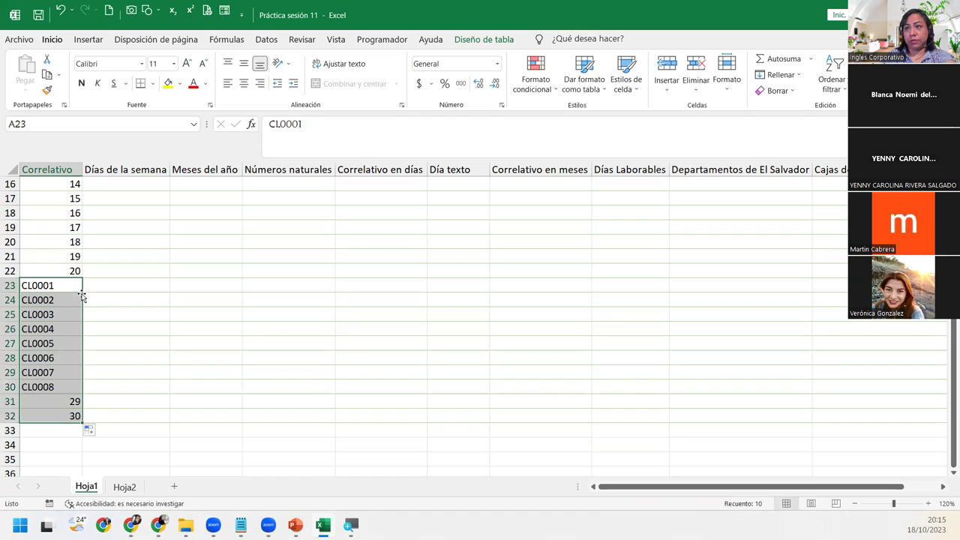
pyautogui.click(261, 83)
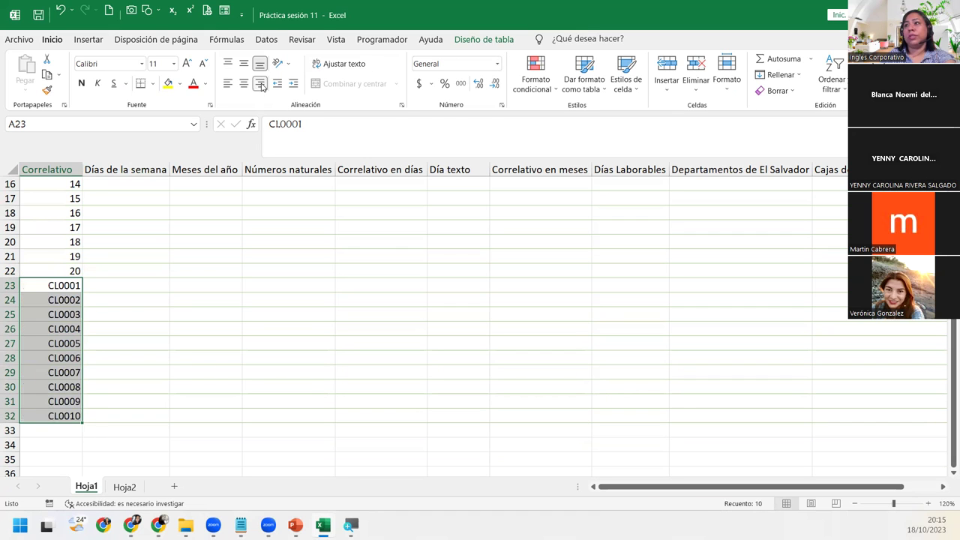
pyautogui.click(63, 286)
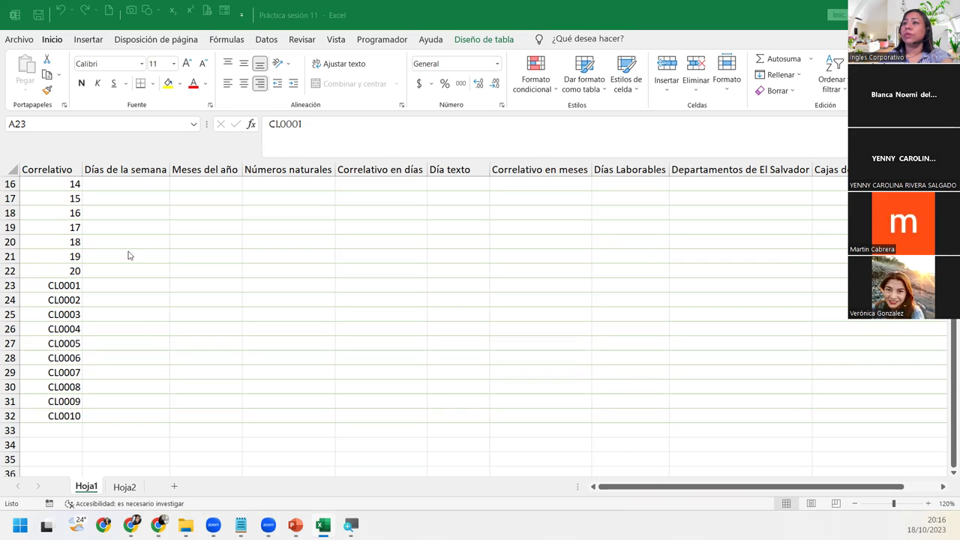
# Step: Enter Lunes in B3 and autofill the weekdays down to Domingo in B9
pyautogui.scroll(5, 157, 335)
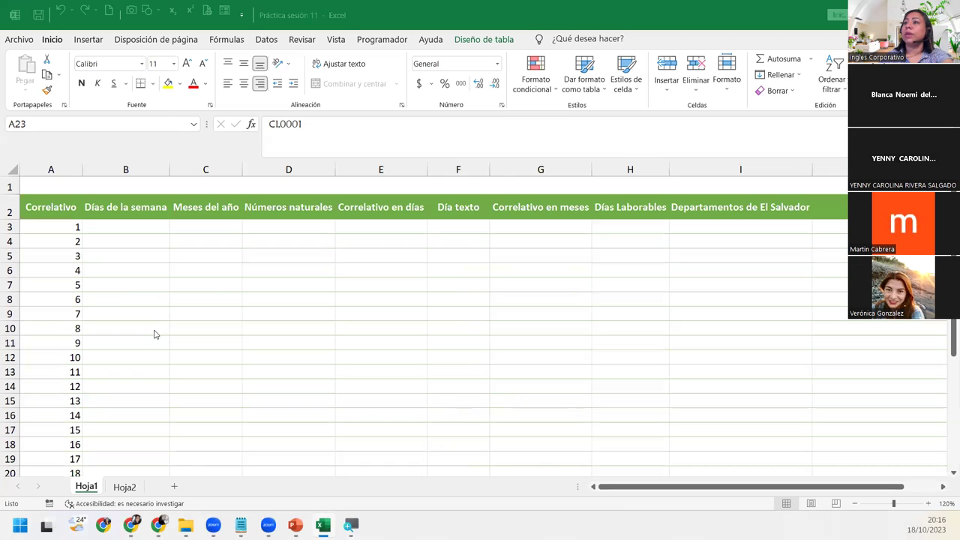
pyautogui.click(136, 225)
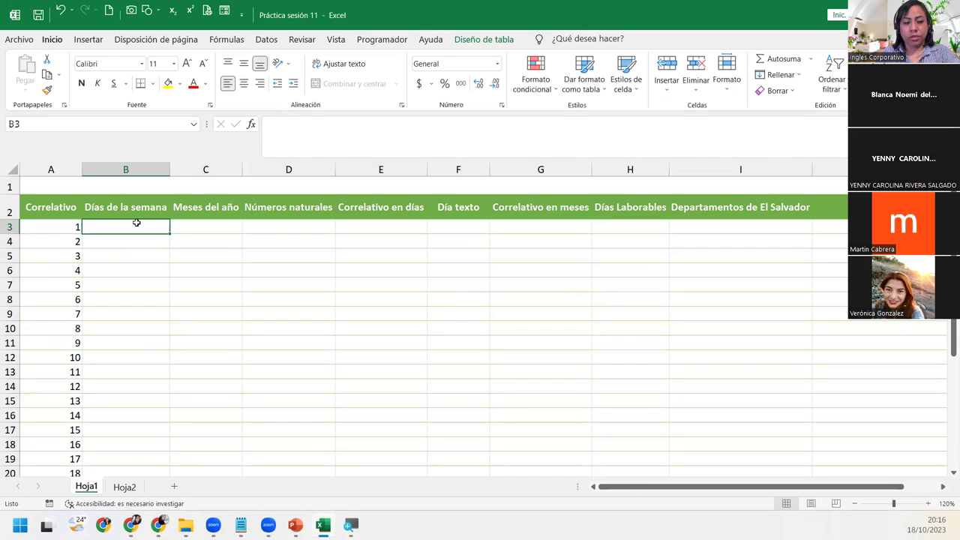
pyautogui.write('Lunes')
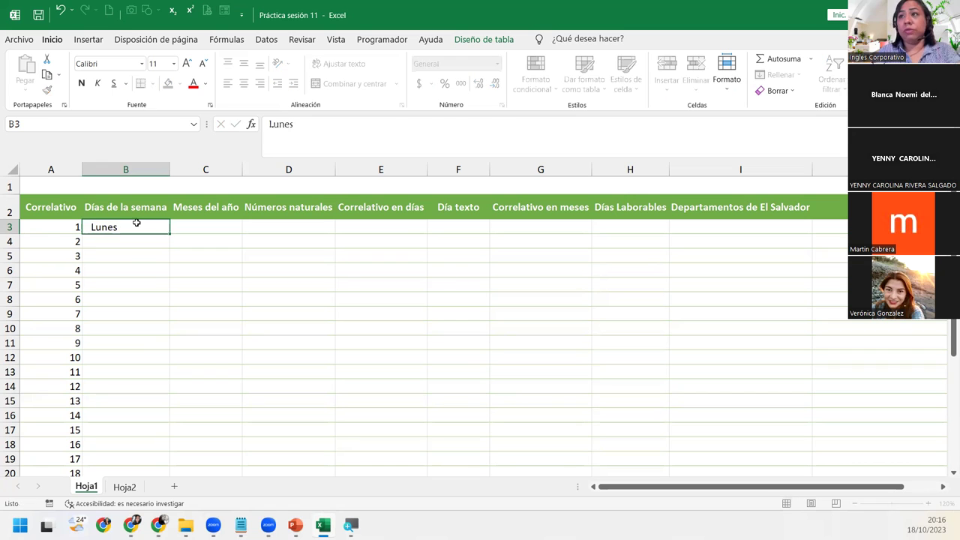
pyautogui.press('Return')
pyautogui.click(137, 223)
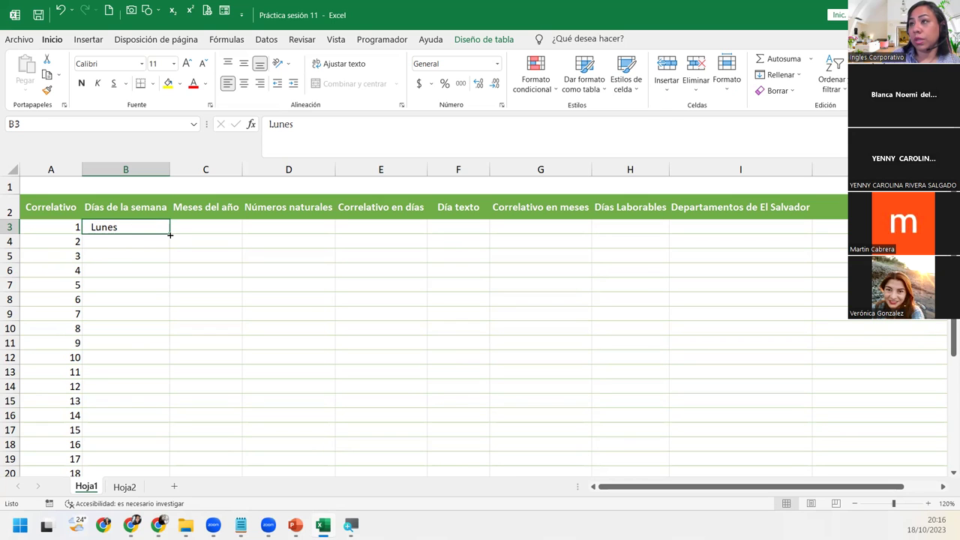
pyautogui.moveTo(170, 235); pyautogui.dragTo(180, 321)
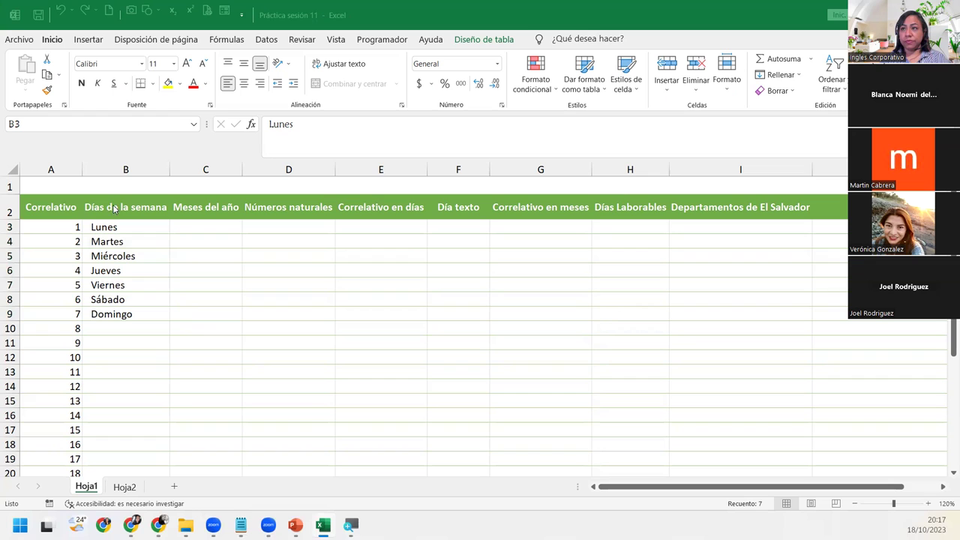
# Step: Enter the abbreviation Lun. in B10 and autofill the abbreviated weekdays down to Dom. in B16
pyautogui.click(122, 328)
pyautogui.click(122, 328)
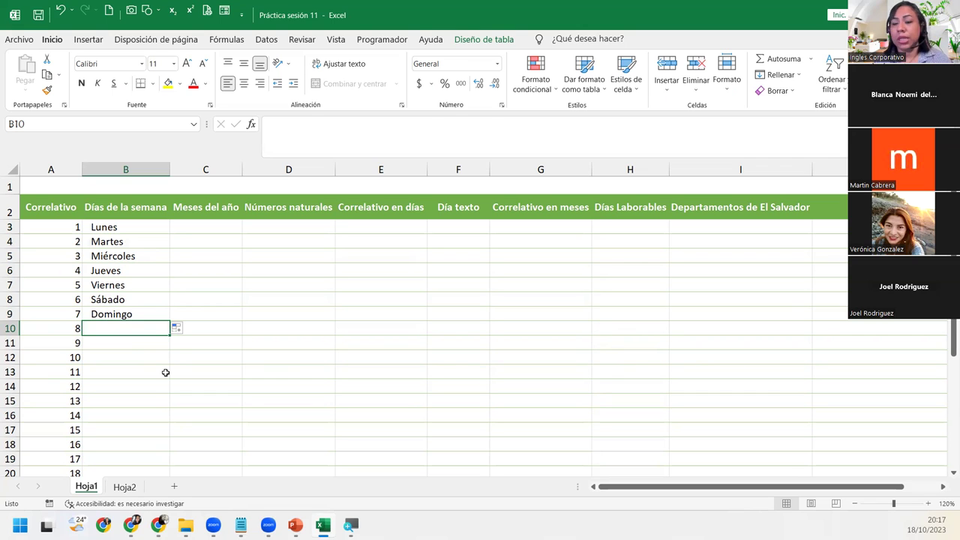
pyautogui.write('Lu')
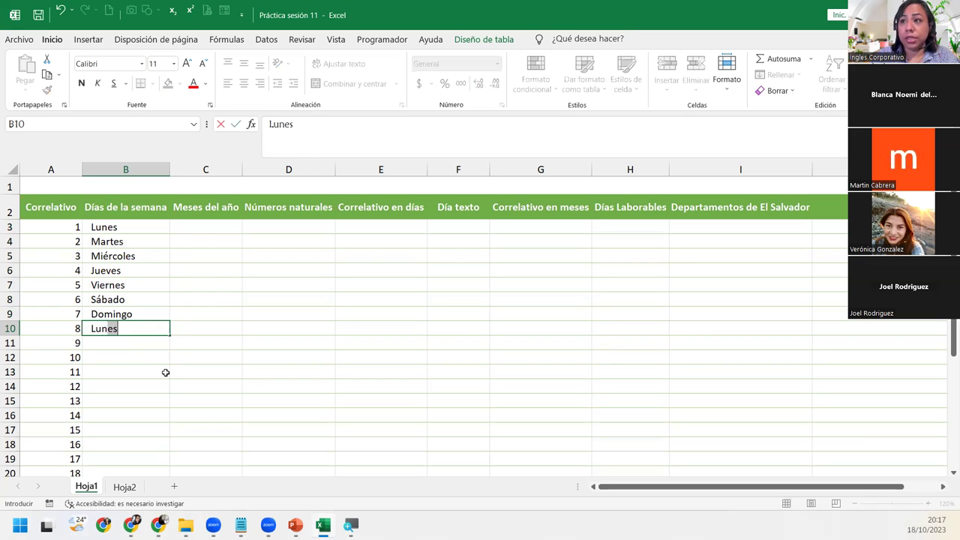
pyautogui.write('n.')
pyautogui.press('Return')
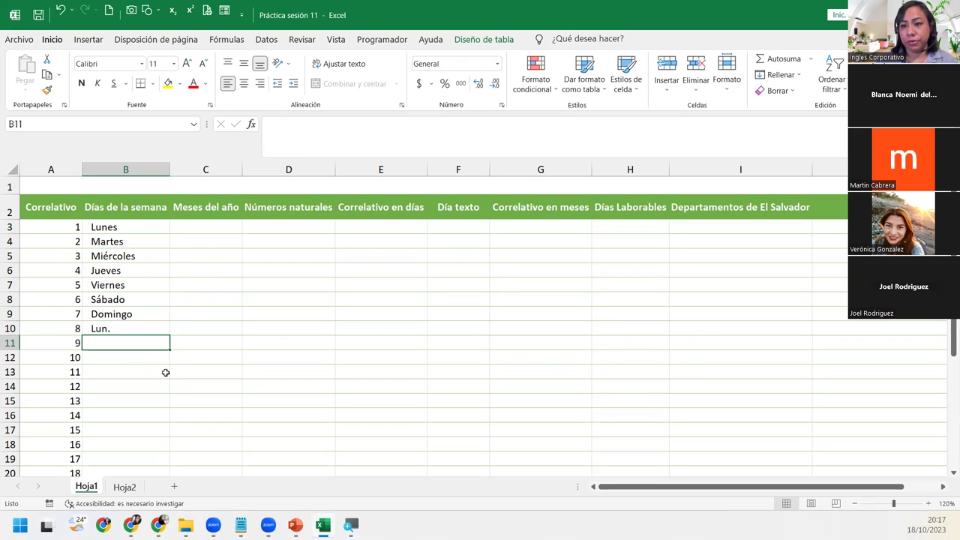
pyautogui.click(146, 328)
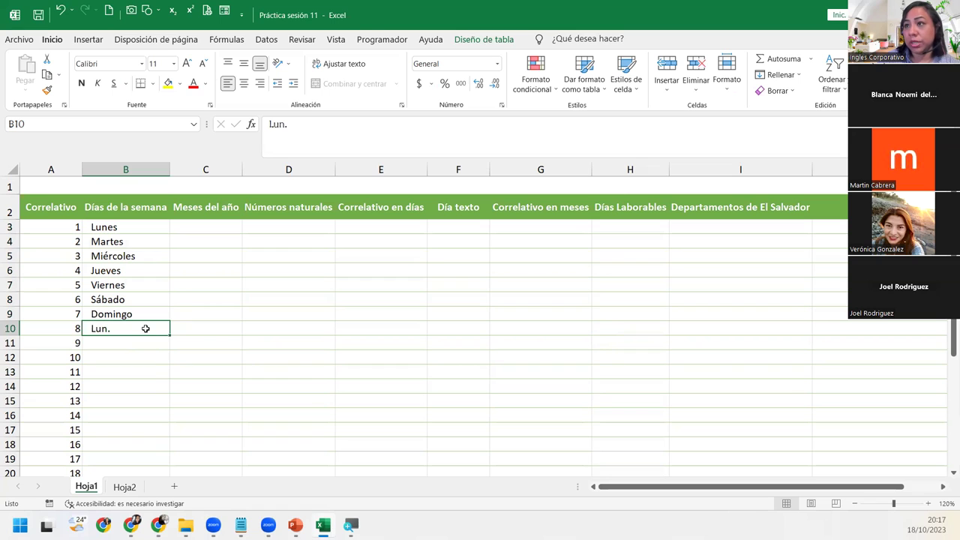
pyautogui.moveTo(169, 335); pyautogui.dragTo(176, 420)
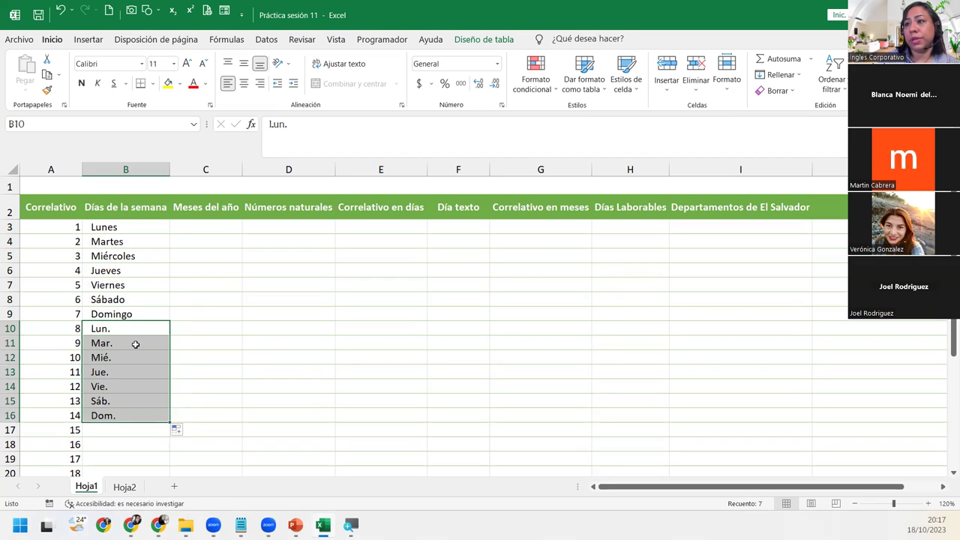
# Step: Enter Monday in B17 and autofill the English weekdays down to Sunday in B23
pyautogui.click(111, 434)
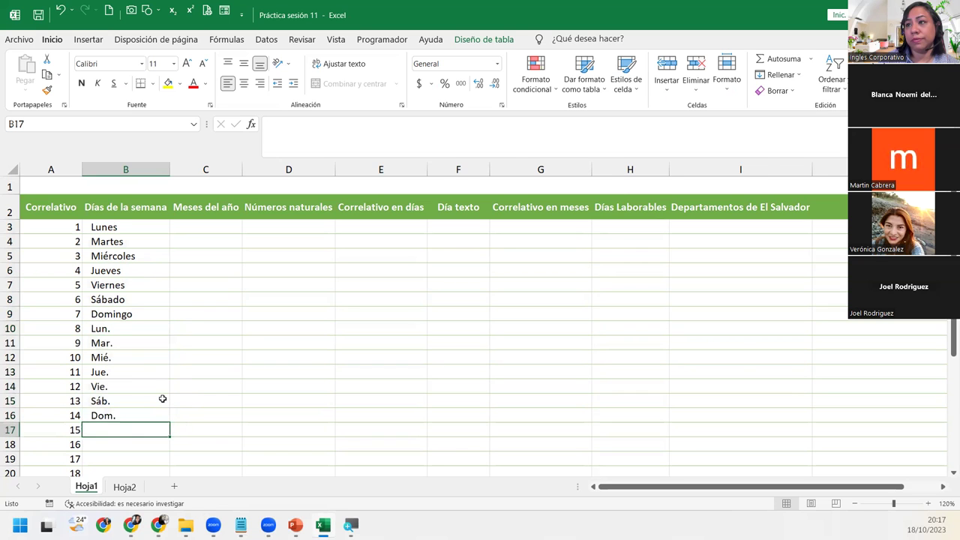
pyautogui.scroll(-2, 162, 399)
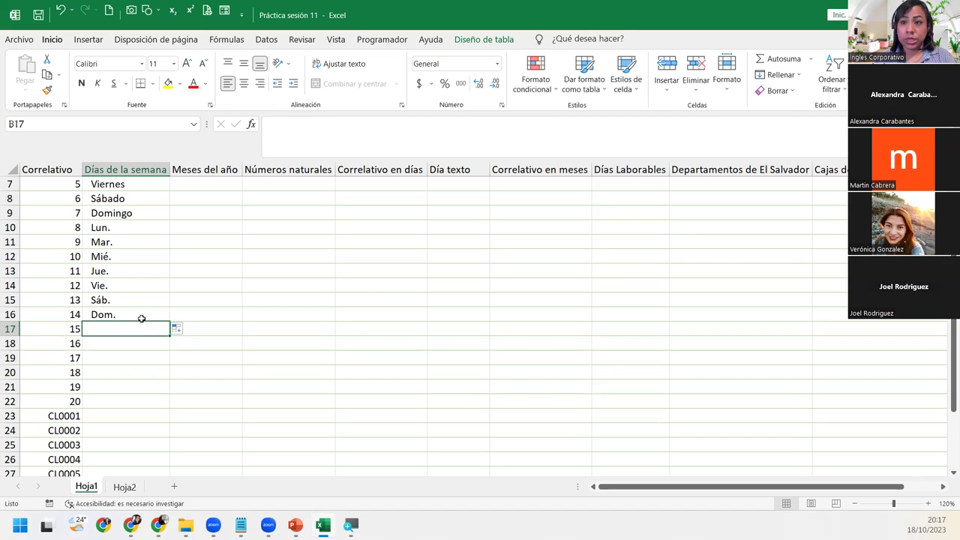
pyautogui.write('Monday')
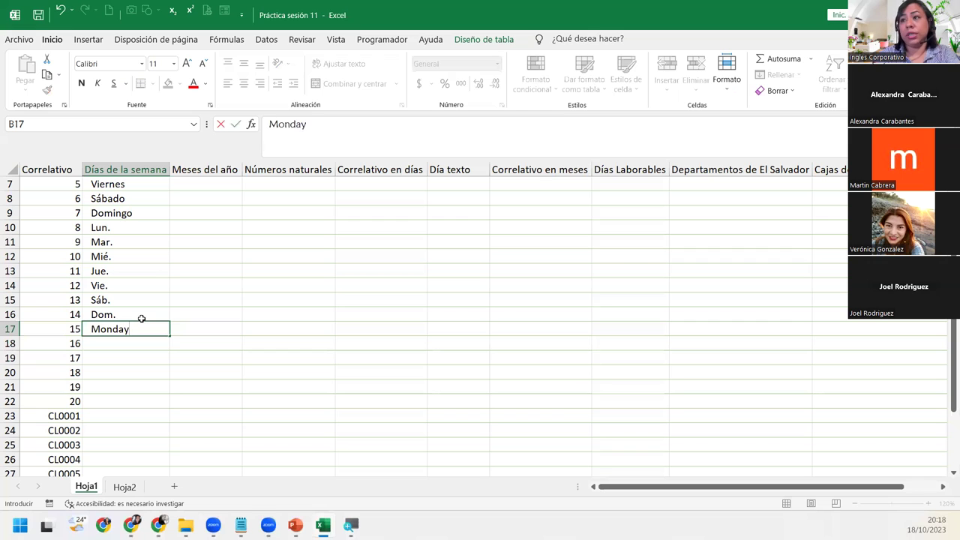
pyautogui.press('Return')
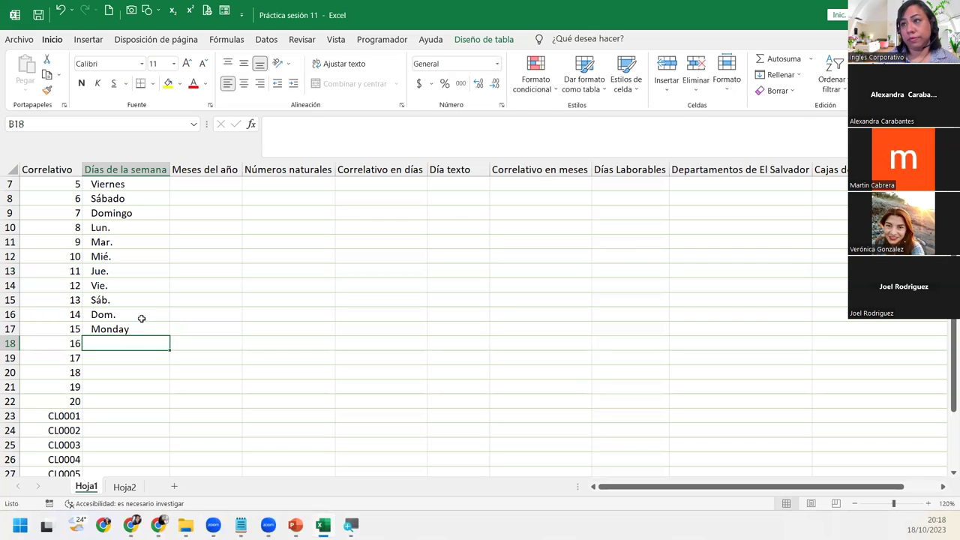
pyautogui.click(125, 329)
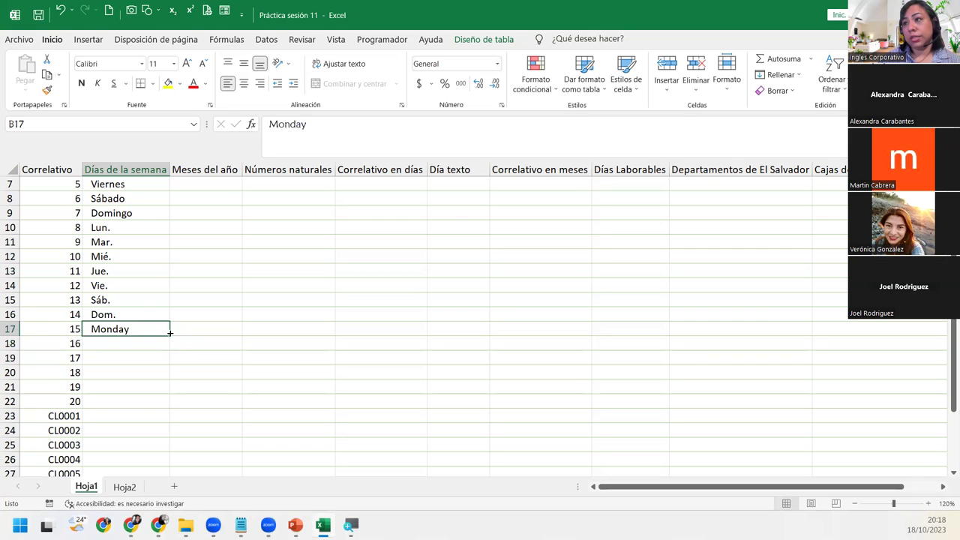
pyautogui.moveTo(170, 333); pyautogui.dragTo(166, 419)
# Step: Enter the English weekday abbreviation Mon in B24, below Sunday in the Días de la semana column
pyautogui.scroll(-2, 96, 367)
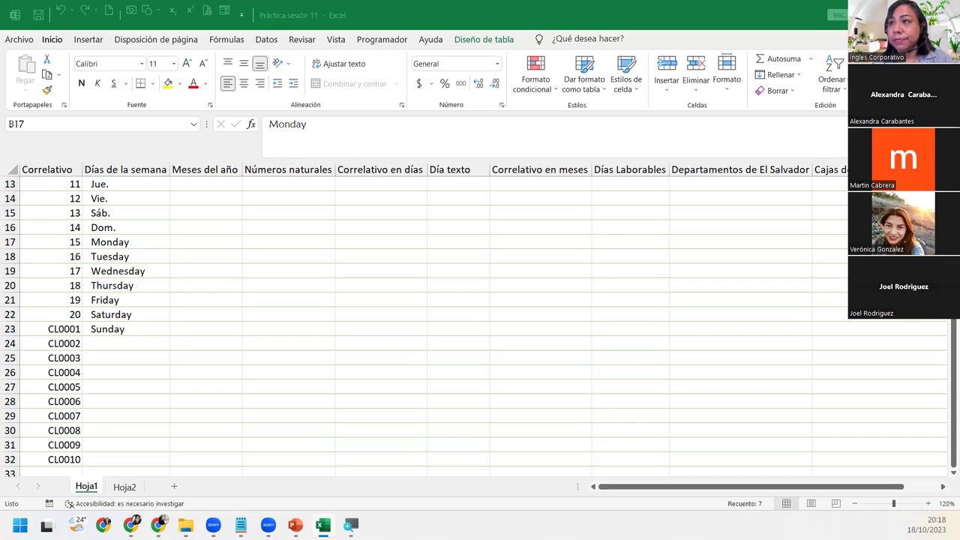
pyautogui.click(127, 343)
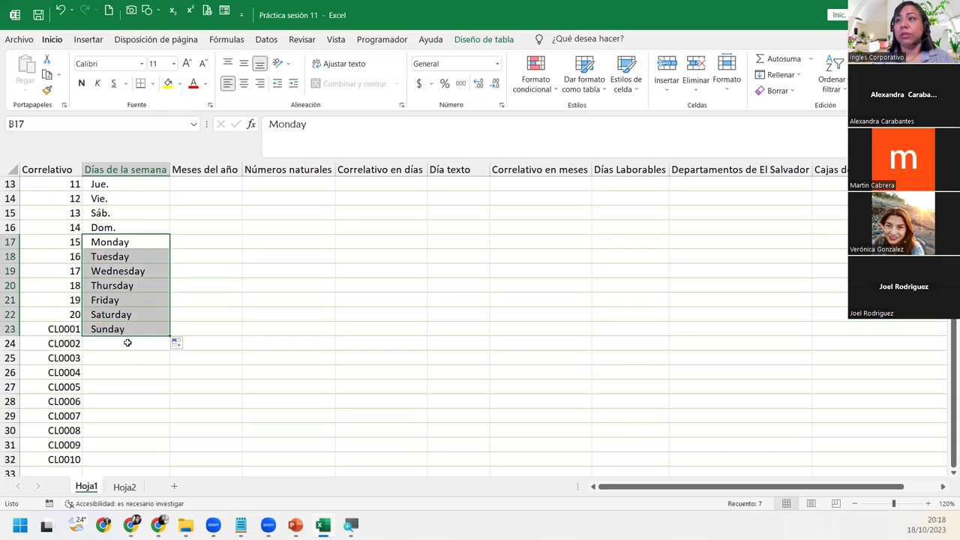
pyautogui.click(127, 343)
pyautogui.write('Monday')
pyautogui.press('Return')
pyautogui.click(127, 343)
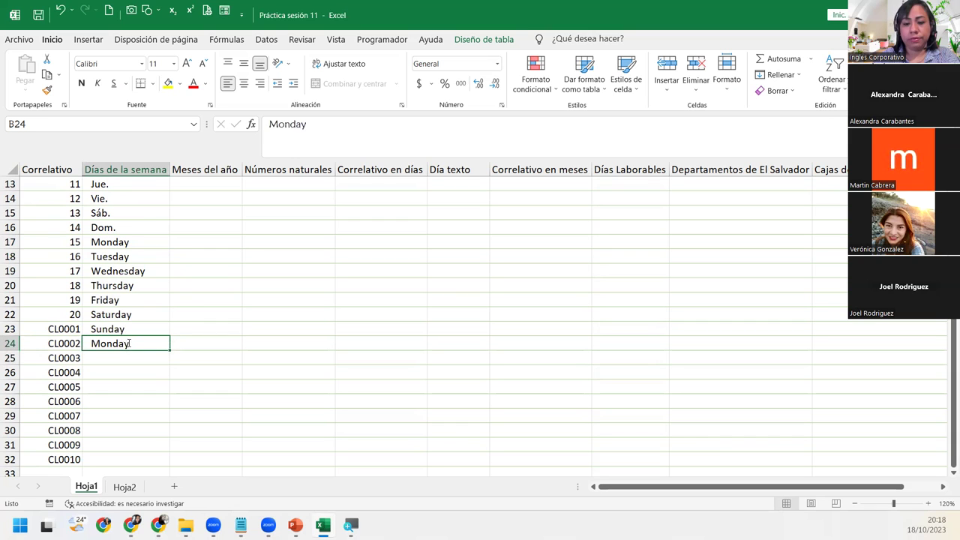
pyautogui.doubleClick(128, 343)
pyautogui.press('BackSpace')
pyautogui.press('BackSpace')
pyautogui.press('BackSpace')
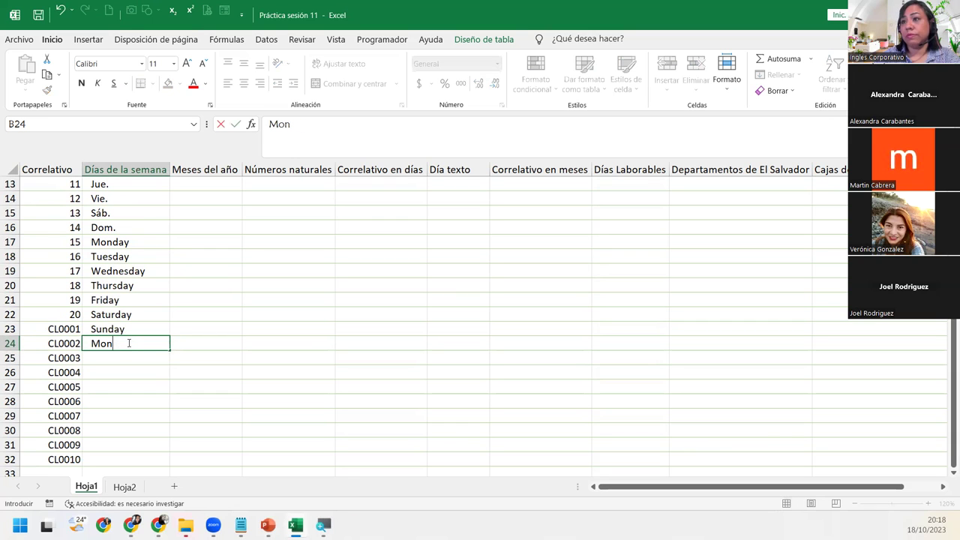
pyautogui.press('Return')
# Step: Autofill the abbreviated English weekdays from Mon in B24 down to Sun in B30
pyautogui.click(127, 343)
pyautogui.moveTo(168, 351); pyautogui.dragTo(143, 437)
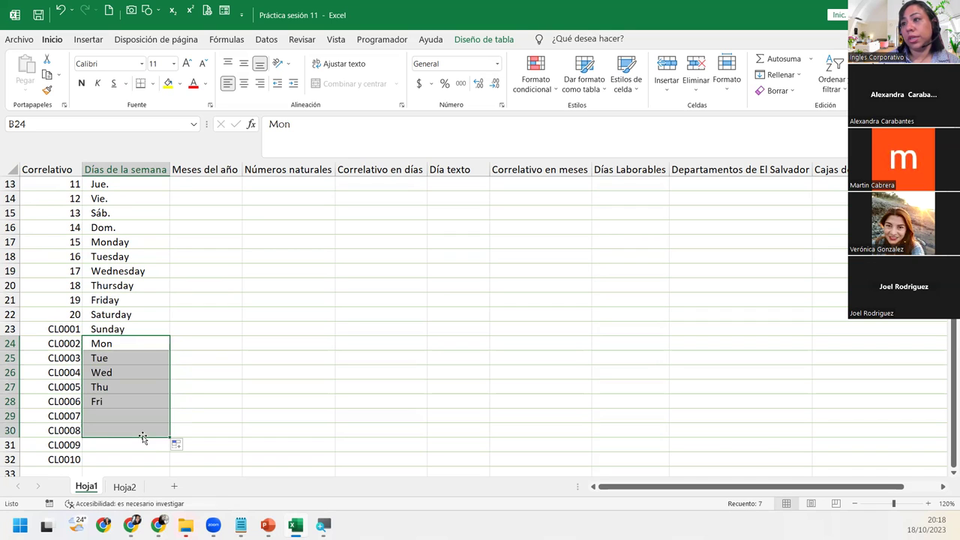
pyautogui.click(145, 354)
pyautogui.click(140, 372)
pyautogui.click(134, 402)
pyautogui.click(146, 430)
pyautogui.click(269, 433)
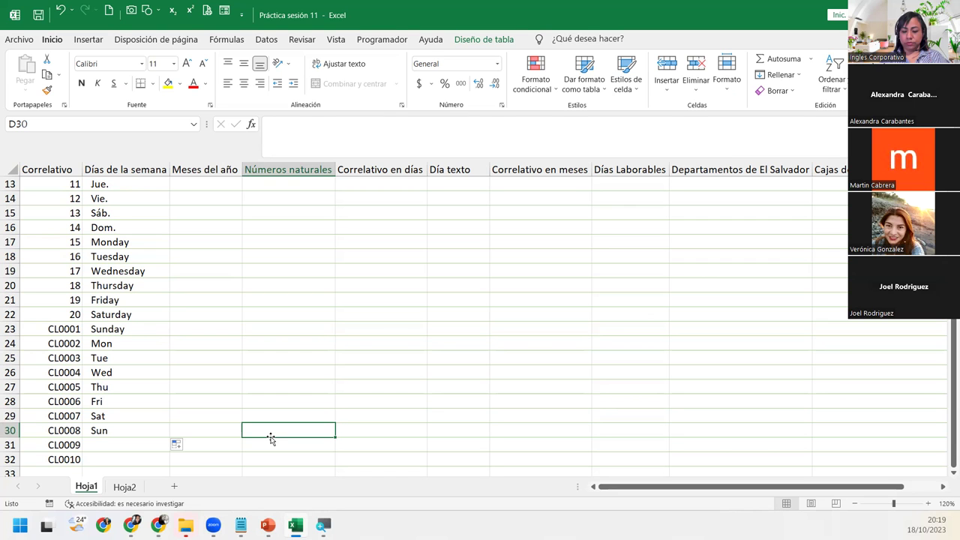
# Step: Review the filled weekday series in the Días de la semana column from B3 to B30
pyautogui.click(105, 447)
pyautogui.scroll(2, 111, 439)
pyautogui.scroll(-4, 111, 434)
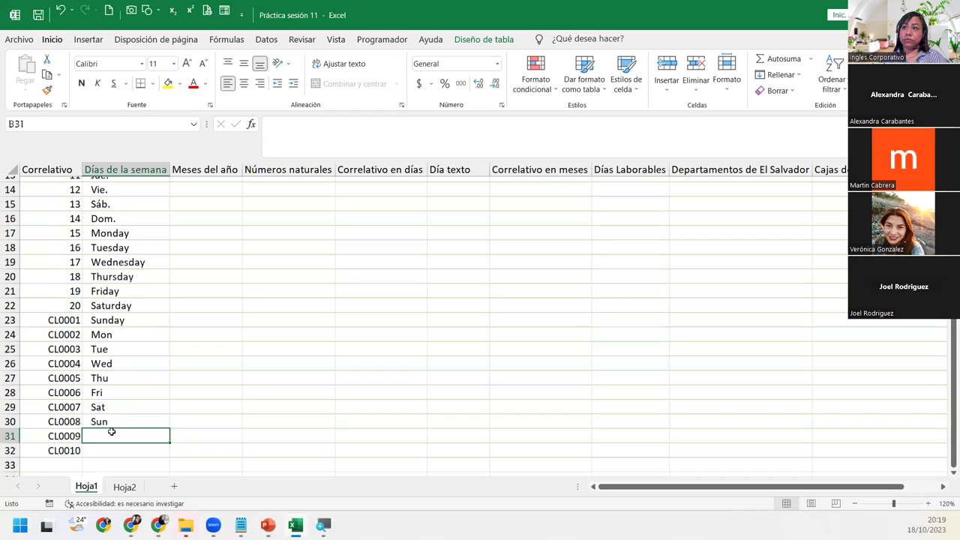
pyautogui.scroll(6, 111, 424)
pyautogui.scroll(-3, 111, 416)
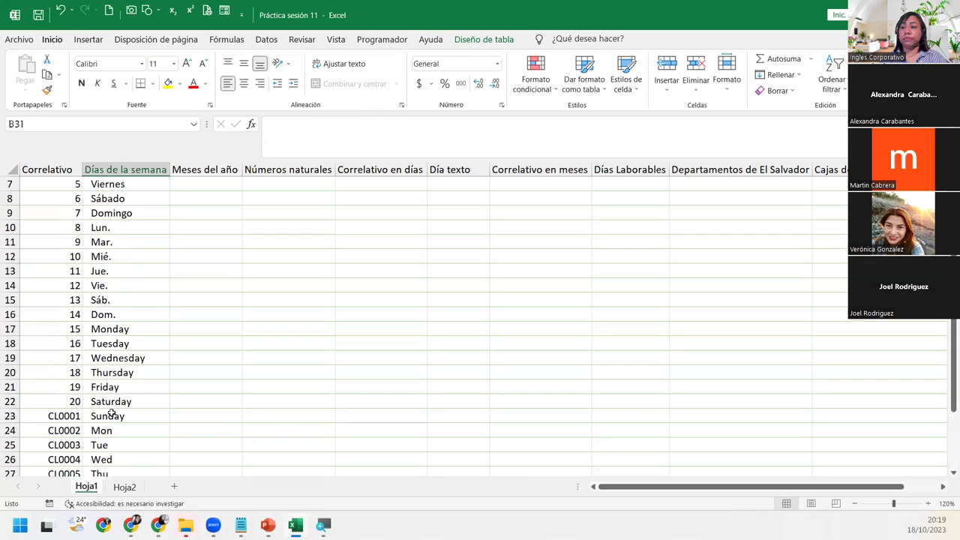
pyautogui.scroll(3, 111, 414)
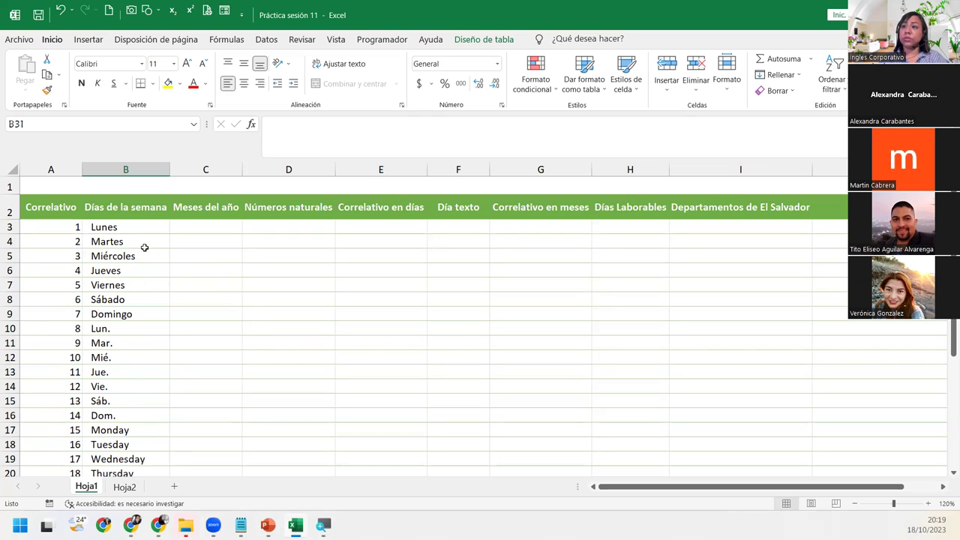
pyautogui.scroll(-7, 144, 247)
pyautogui.scroll(-2, 156, 315)
pyautogui.scroll(9, 156, 315)
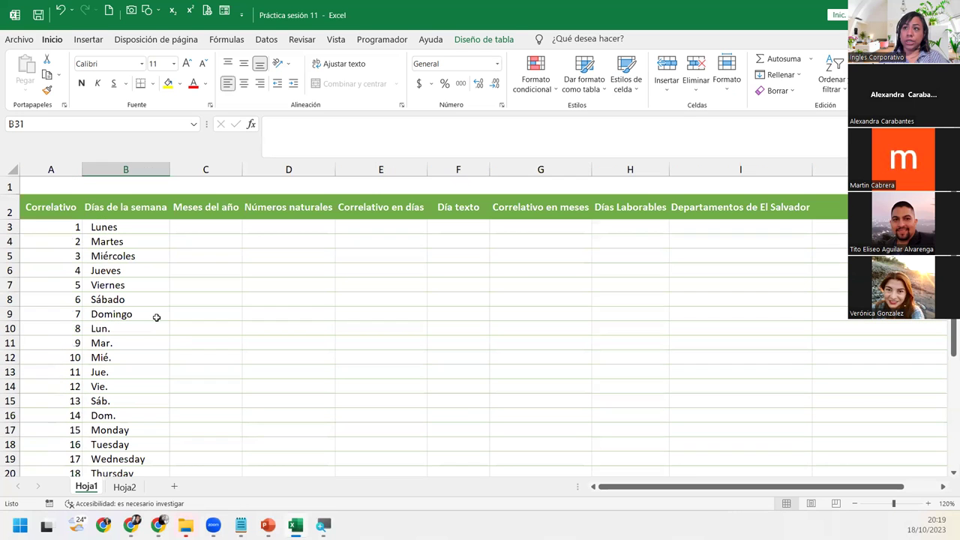
# Step: Enter Enero in C3 under Meses del año and autofill the months down to Diciembre in C14
pyautogui.click(223, 223)
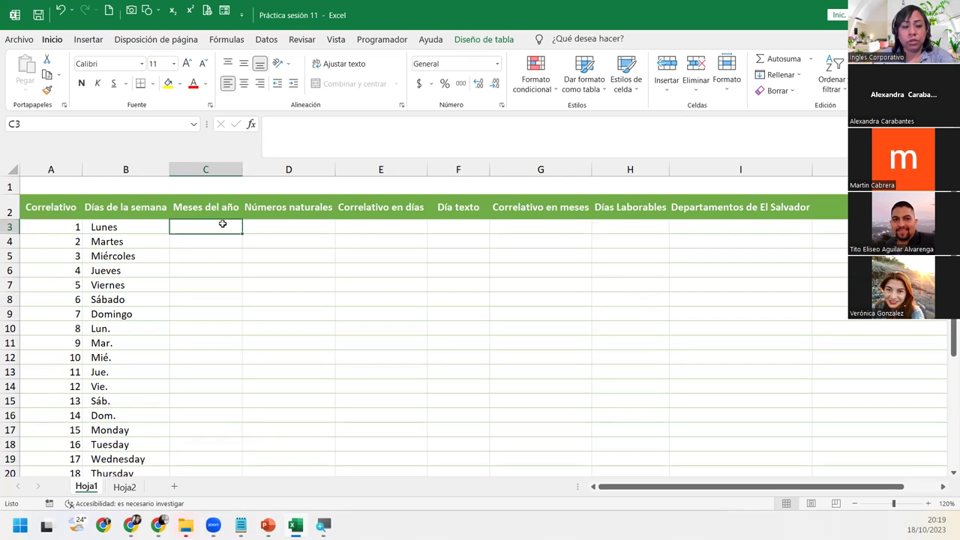
pyautogui.write('Enero')
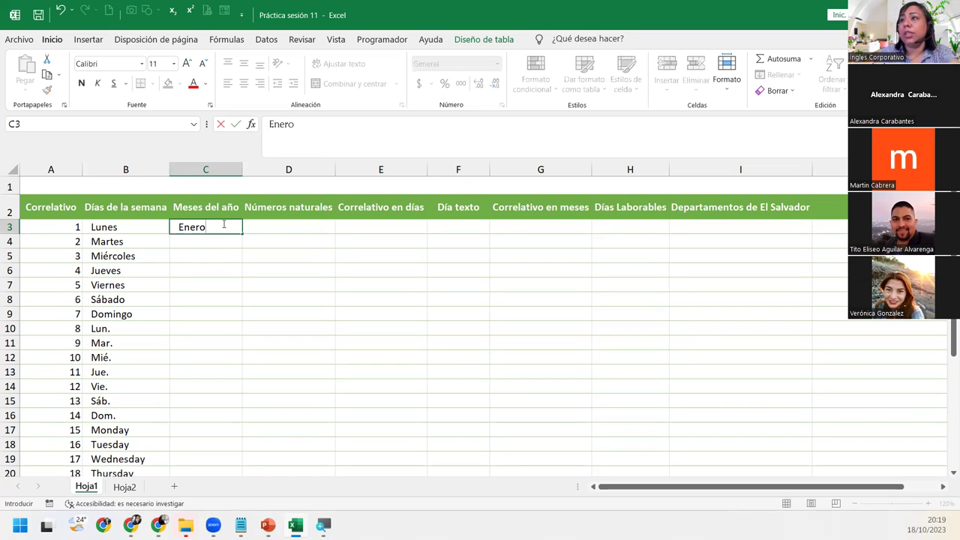
pyautogui.press('Return')
pyautogui.click(229, 225)
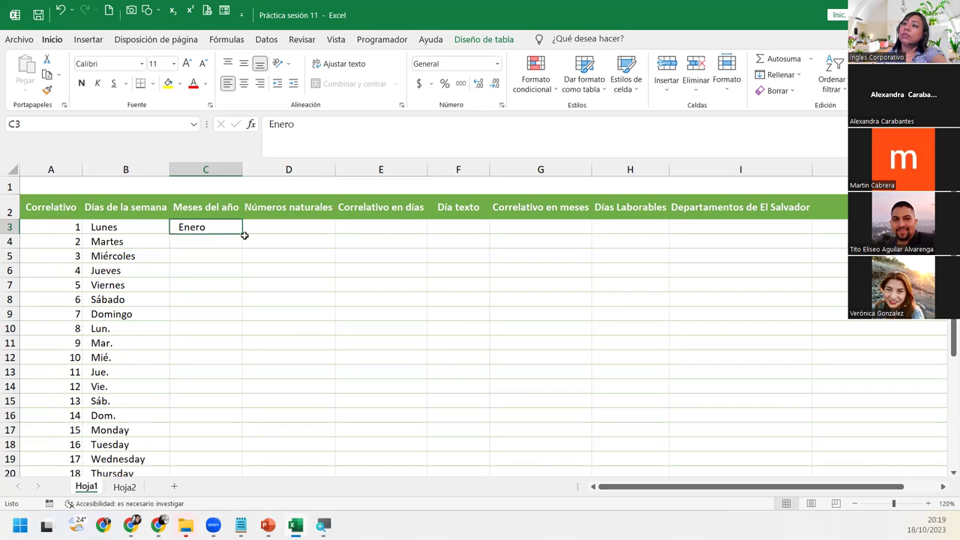
pyautogui.moveTo(248, 233); pyautogui.dragTo(221, 395)
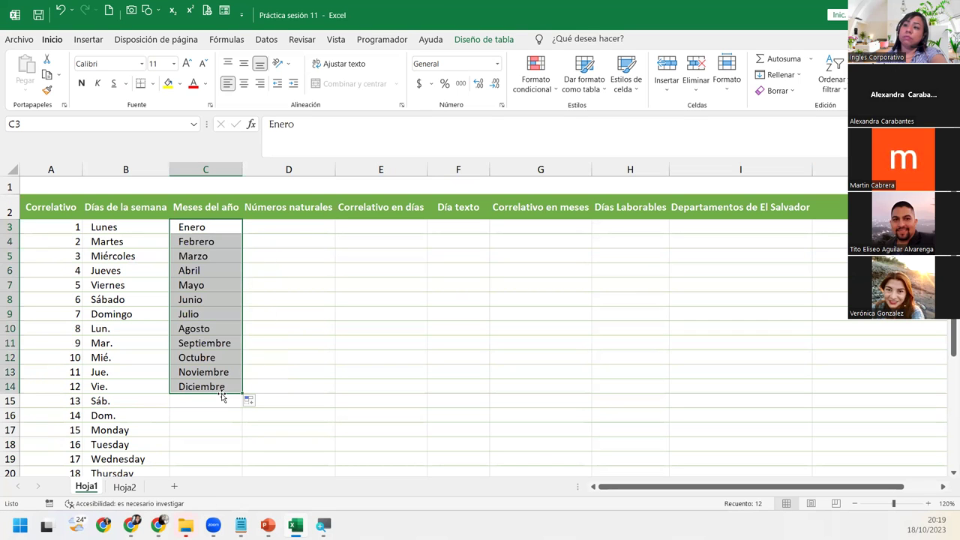
pyautogui.click(204, 406)
pyautogui.scroll(-2, 203, 406)
pyautogui.scroll(2, 203, 406)
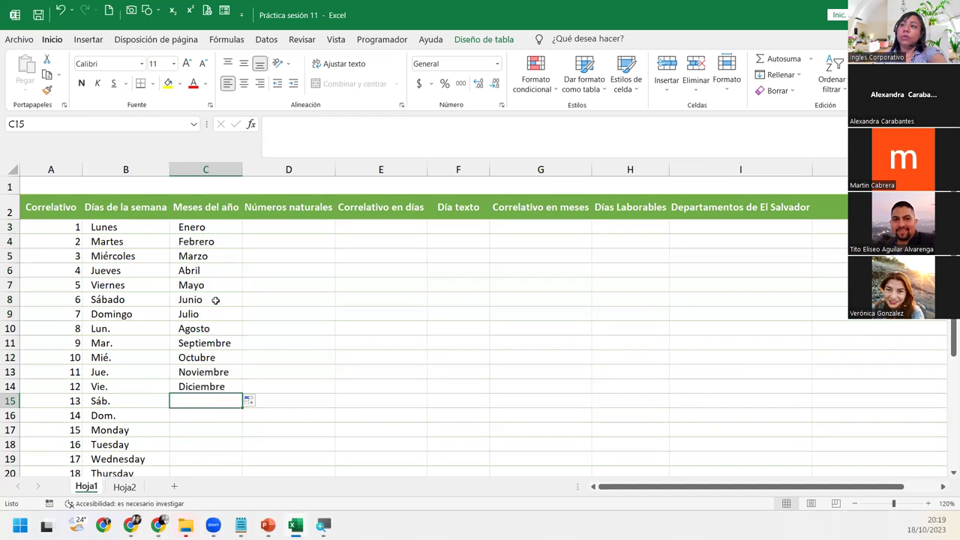
# Step: Try autofilling the months from Enero in C3 across row 3 to Julio in I3, and undo the fill
pyautogui.click(211, 225)
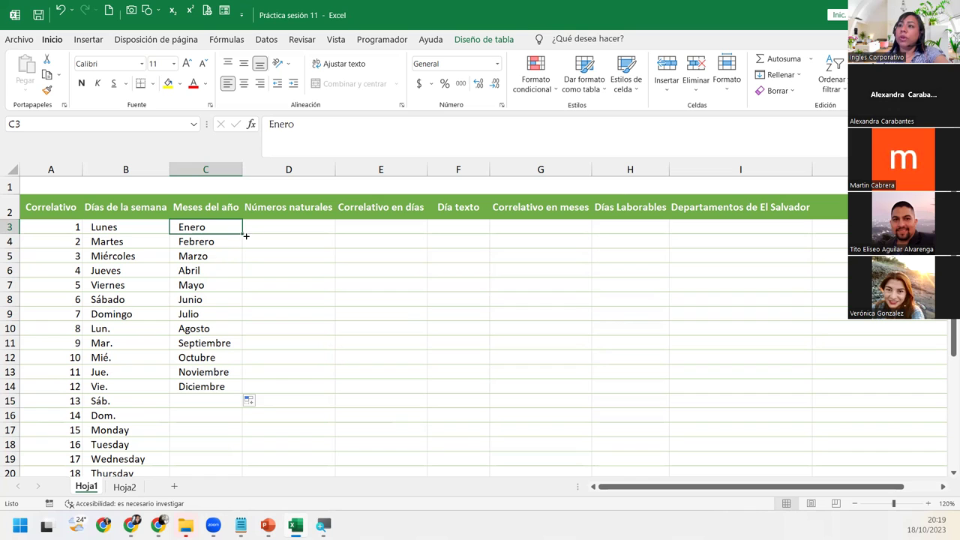
pyautogui.moveTo(242, 233); pyautogui.dragTo(750, 230)
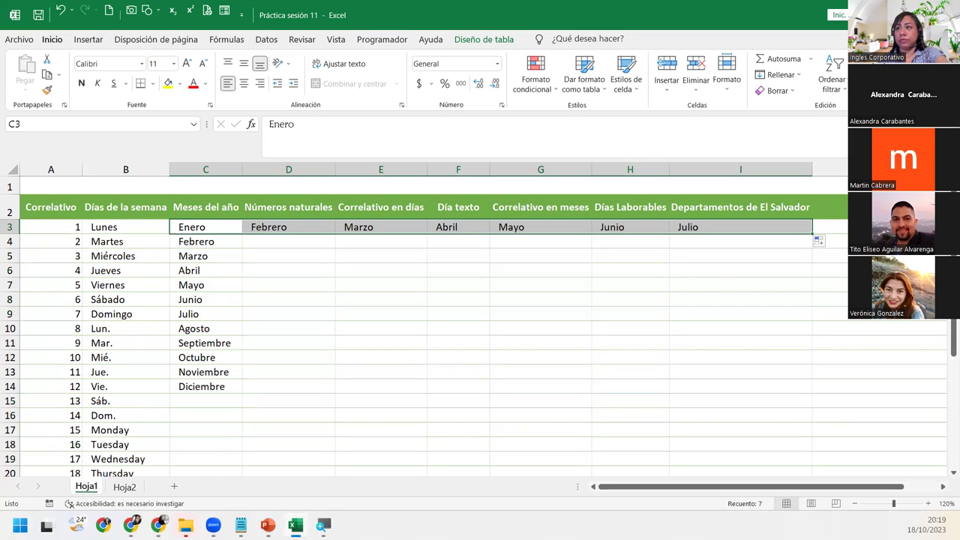
pyautogui.hotkey('ctrl', 'z')
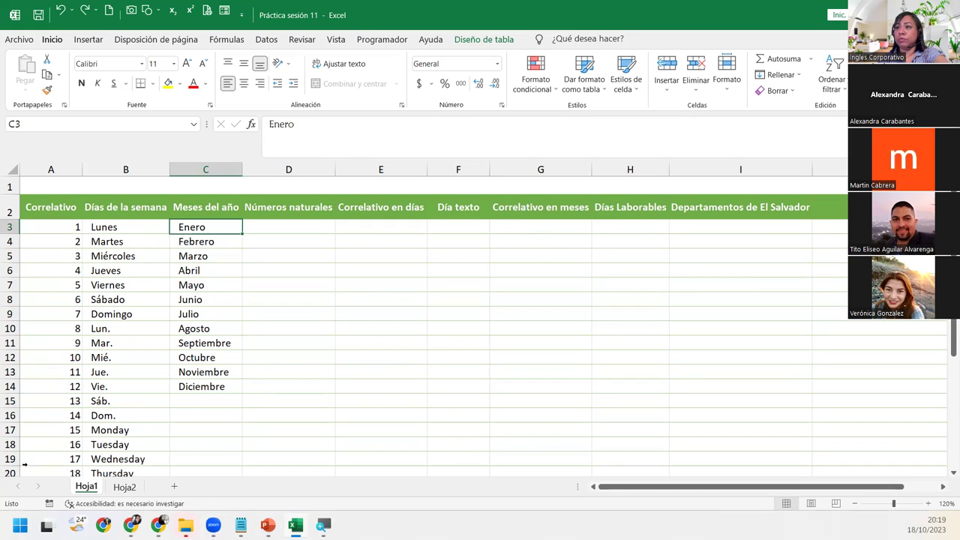
# Step: Enter January in C15, below Diciembre in the Meses del año column
pyautogui.click(188, 402)
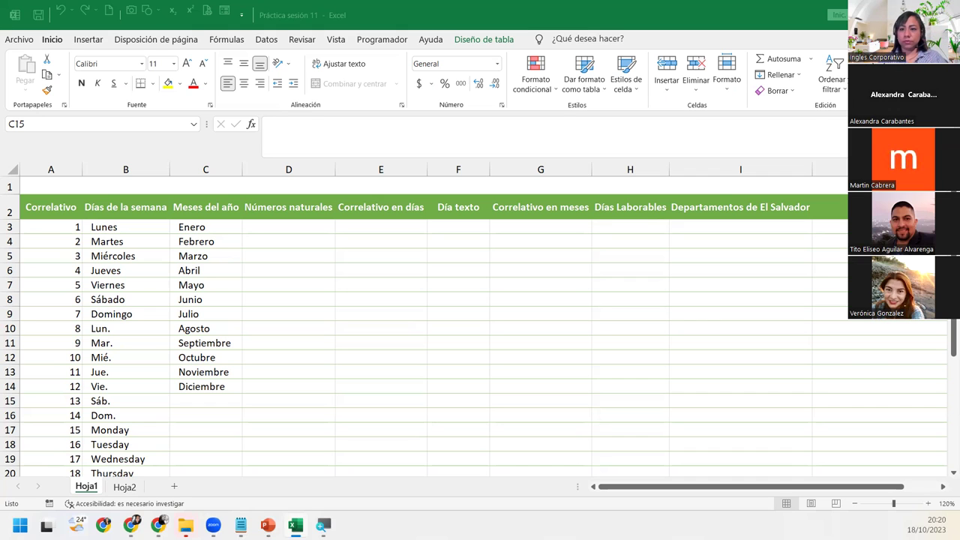
pyautogui.click(199, 400)
pyautogui.scroll(-1, 197, 396)
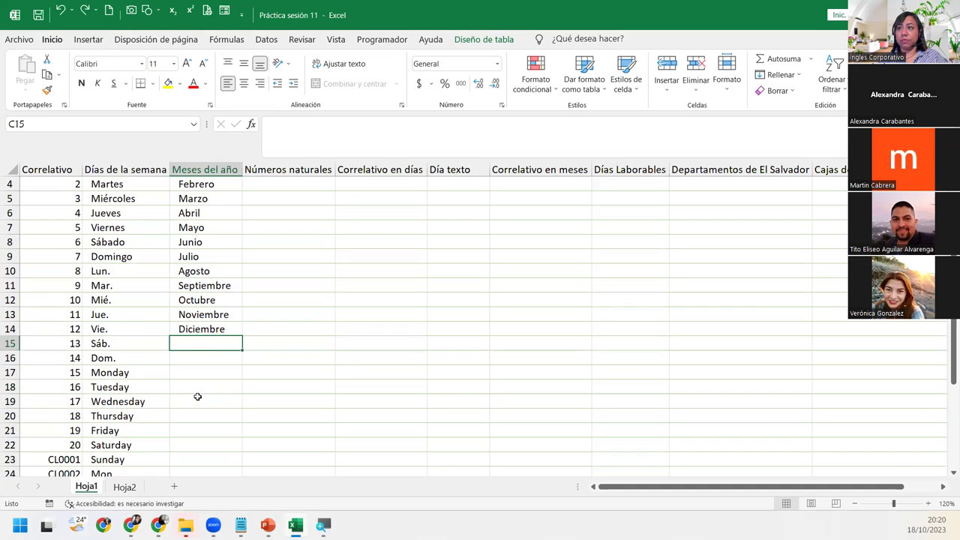
pyautogui.scroll(1, 197, 397)
pyautogui.scroll(-4, 197, 393)
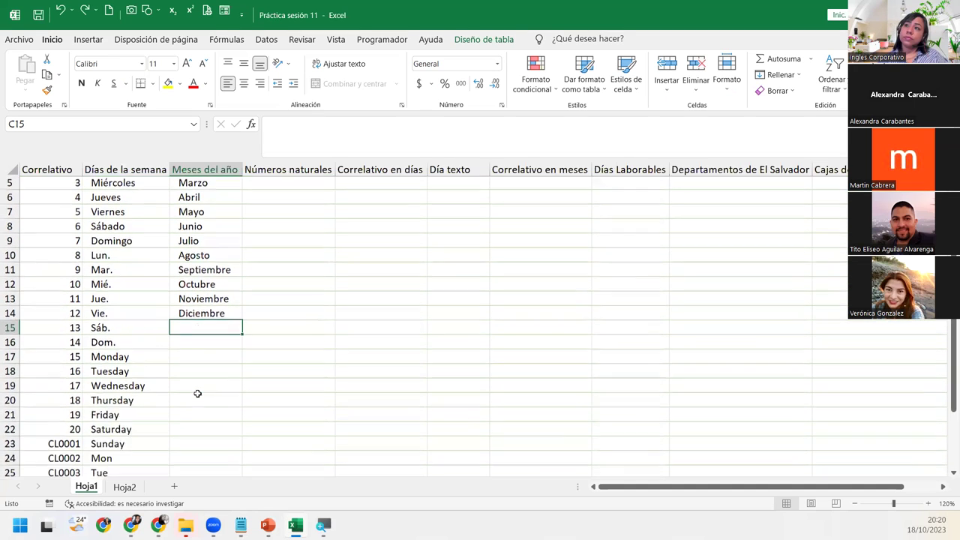
pyautogui.scroll(4, 197, 393)
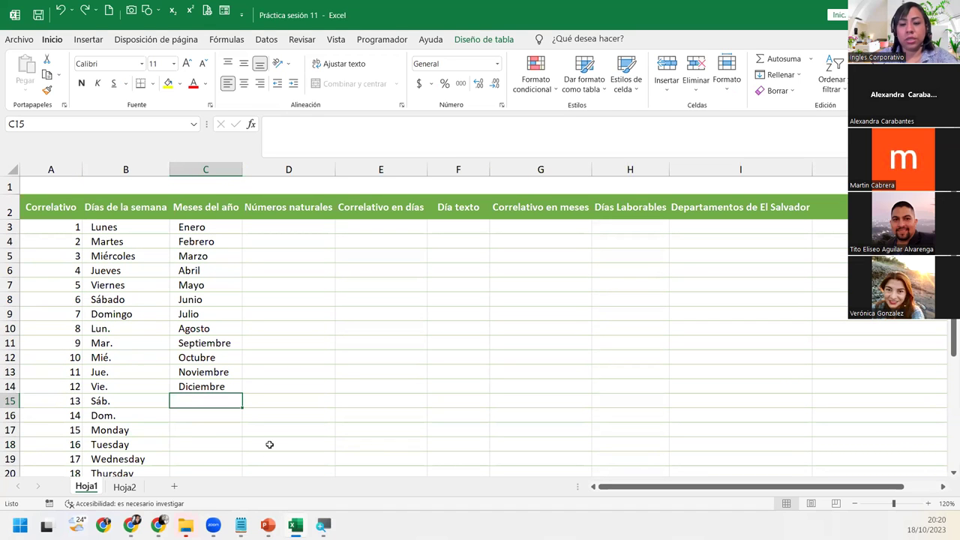
pyautogui.write('January')
pyautogui.press('Return')
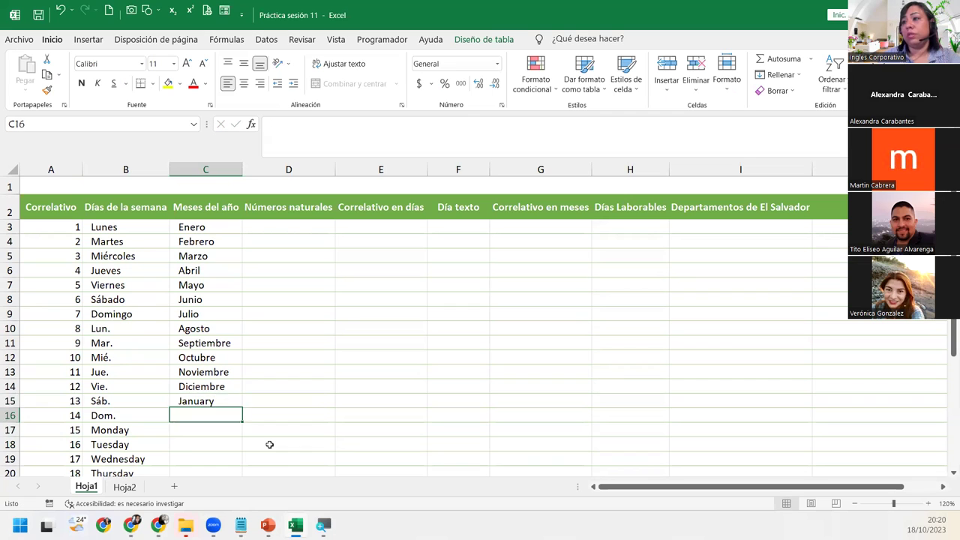
# Step: Autofill the English months from January in C15 down to December in C26
pyautogui.scroll(-2, 270, 421)
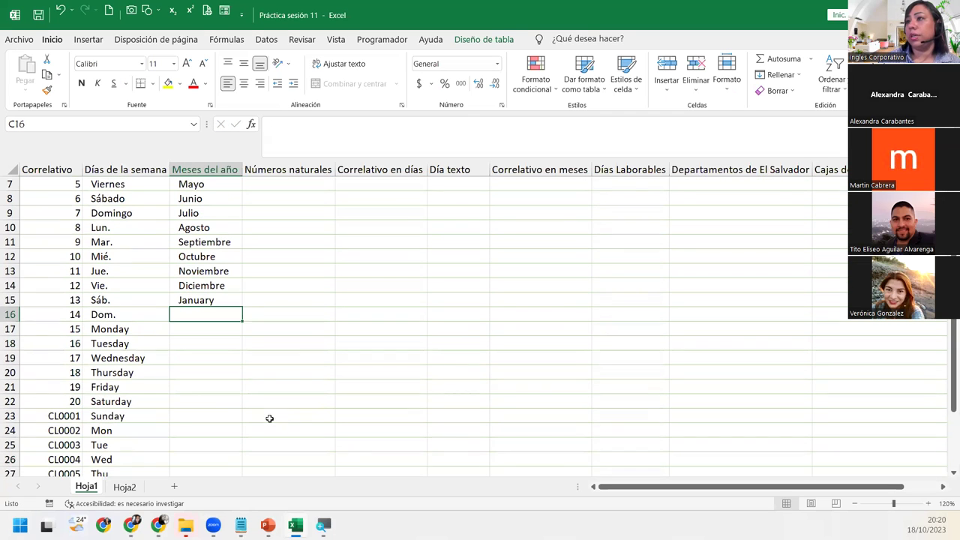
pyautogui.click(229, 300)
pyautogui.moveTo(242, 307); pyautogui.dragTo(232, 454)
pyautogui.moveTo(232, 464); pyautogui.dragTo(232, 464)
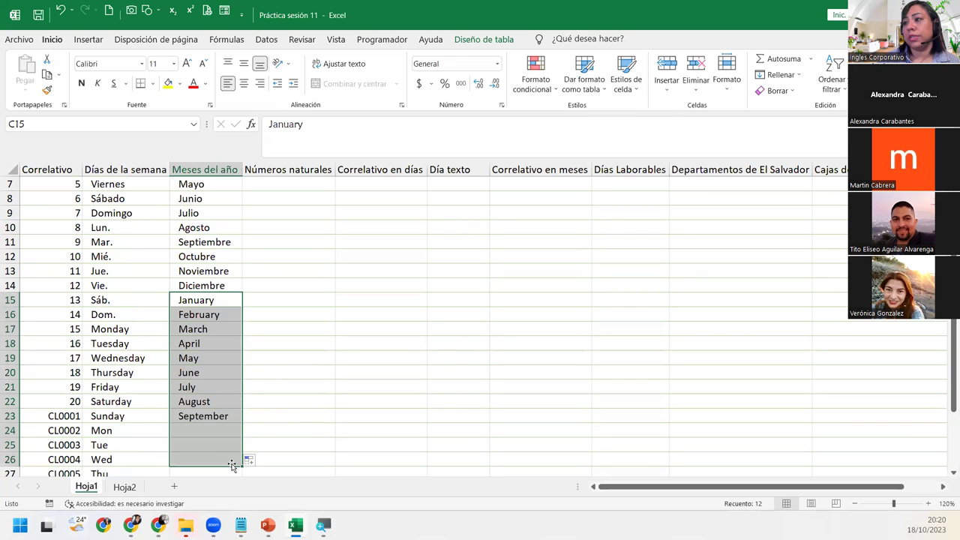
pyautogui.click(259, 381)
pyautogui.scroll(-2, 259, 382)
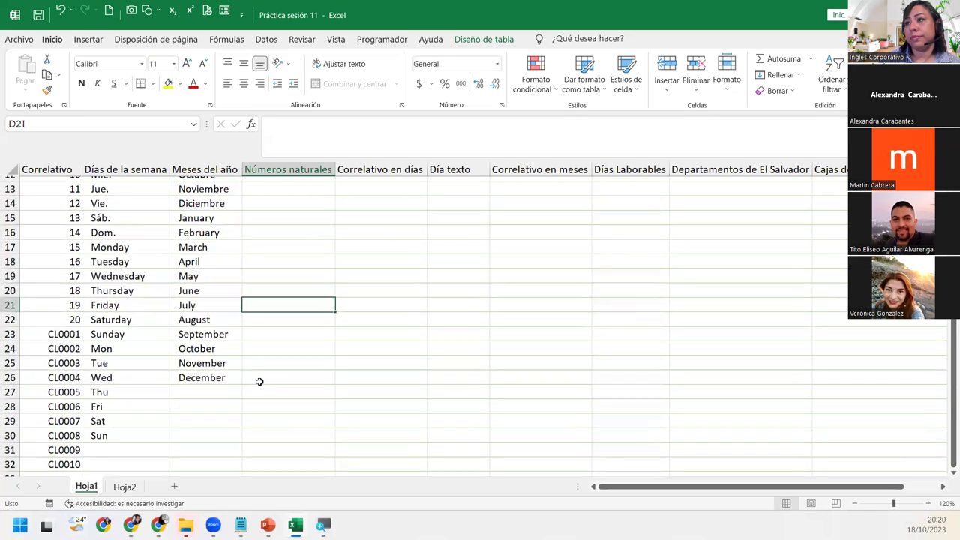
# Step: Enter the Spanish month abbreviation Ene in C27, below December in the Meses del año column
pyautogui.scroll(1, 260, 382)
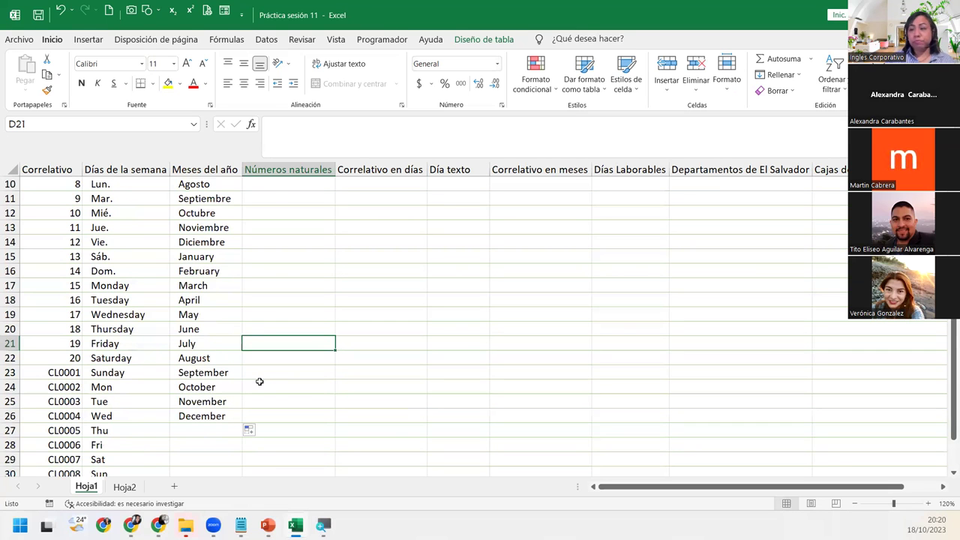
pyautogui.scroll(-2, 242, 442)
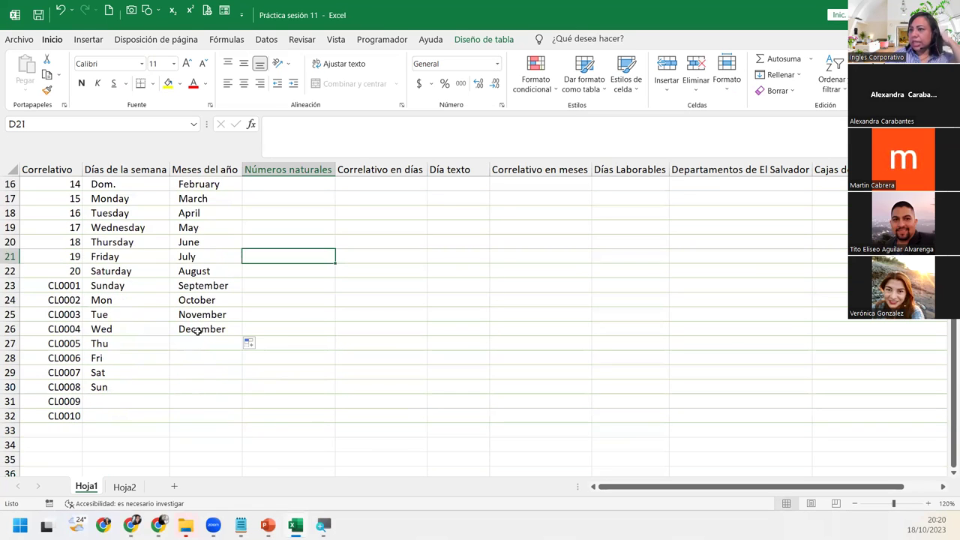
pyautogui.click(197, 339)
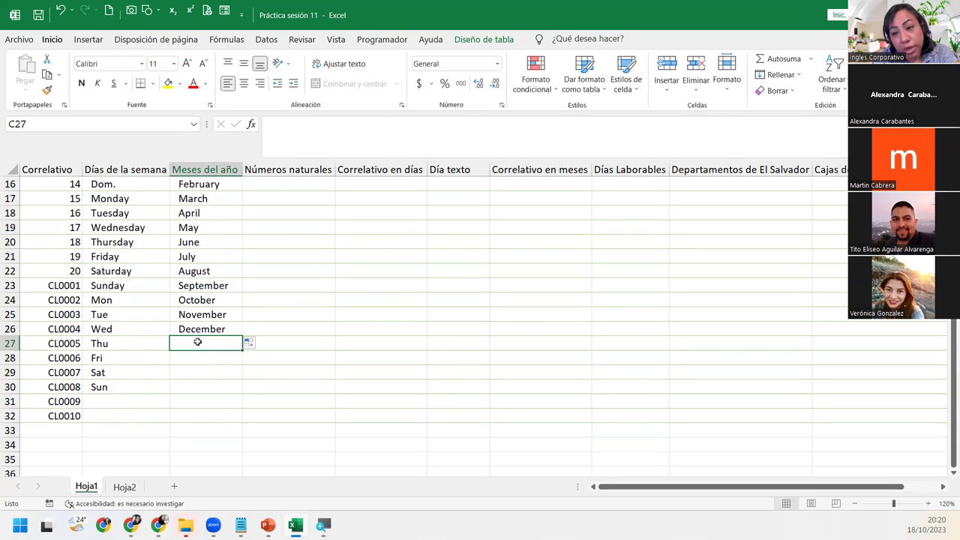
pyautogui.write('Enero')
pyautogui.press('BackSpace')
pyautogui.press('BackSpace')
pyautogui.press('Return')
pyautogui.click(197, 342)
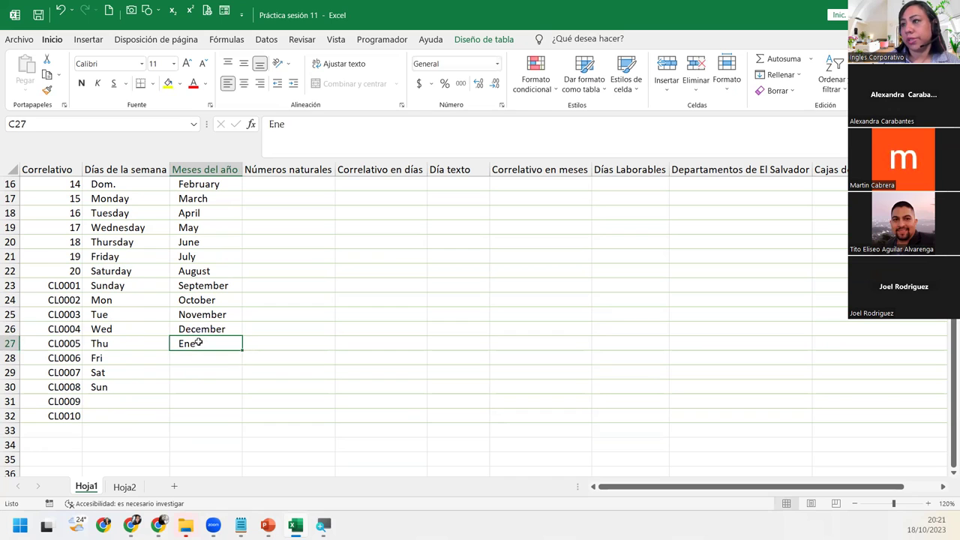
# Step: Autofill the abbreviated Spanish months from Ene in C27 down to Jun in C32 and check the filled cells
pyautogui.moveTo(243, 350); pyautogui.dragTo(246, 420)
pyautogui.click(237, 402)
pyautogui.click(223, 345)
pyautogui.click(223, 373)
pyautogui.click(222, 388)
pyautogui.click(222, 401)
pyautogui.click(220, 415)
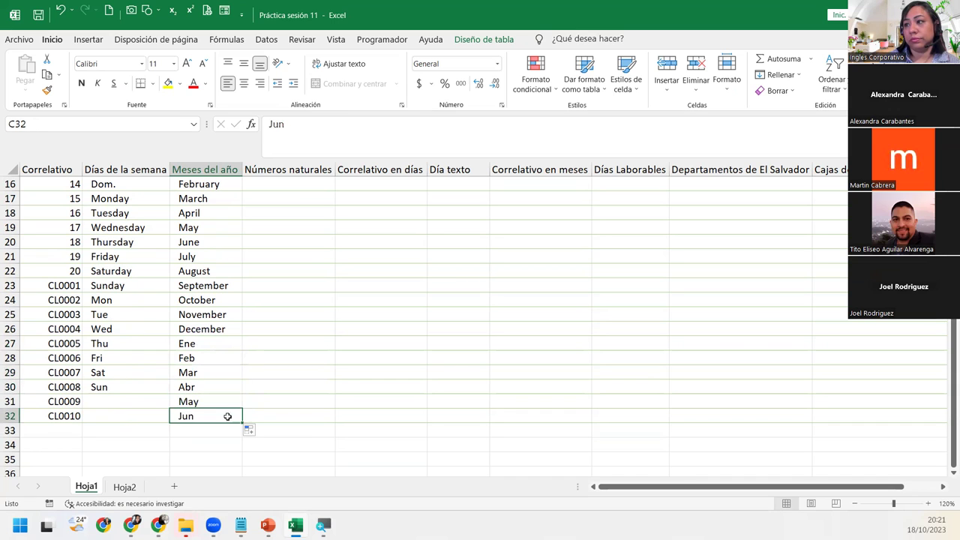
pyautogui.click(255, 415)
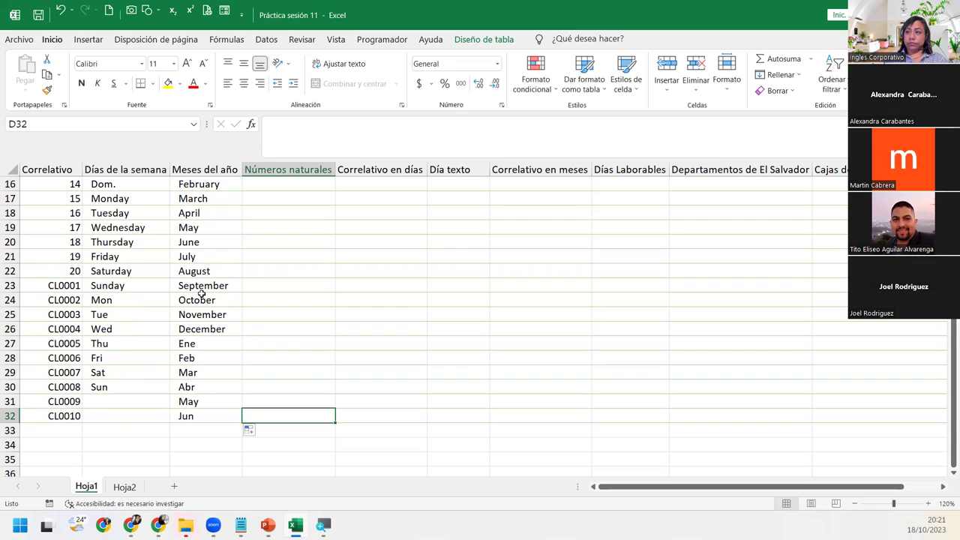
pyautogui.scroll(5, 201, 294)
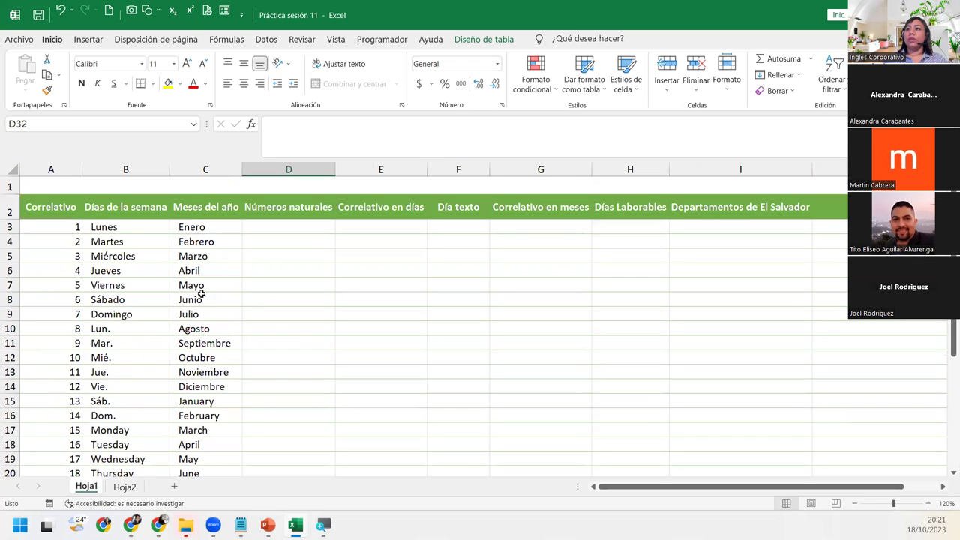
pyautogui.click(281, 238)
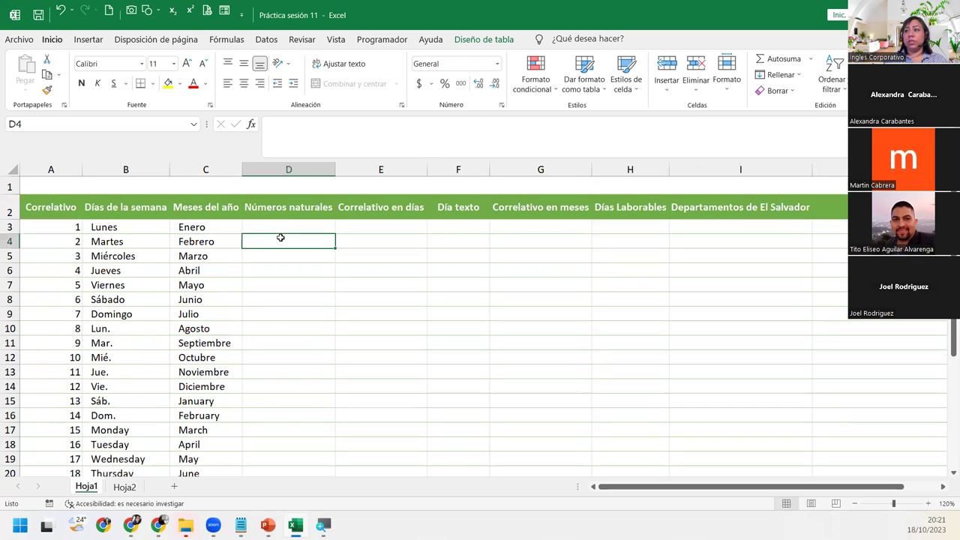
pyautogui.click(283, 227)
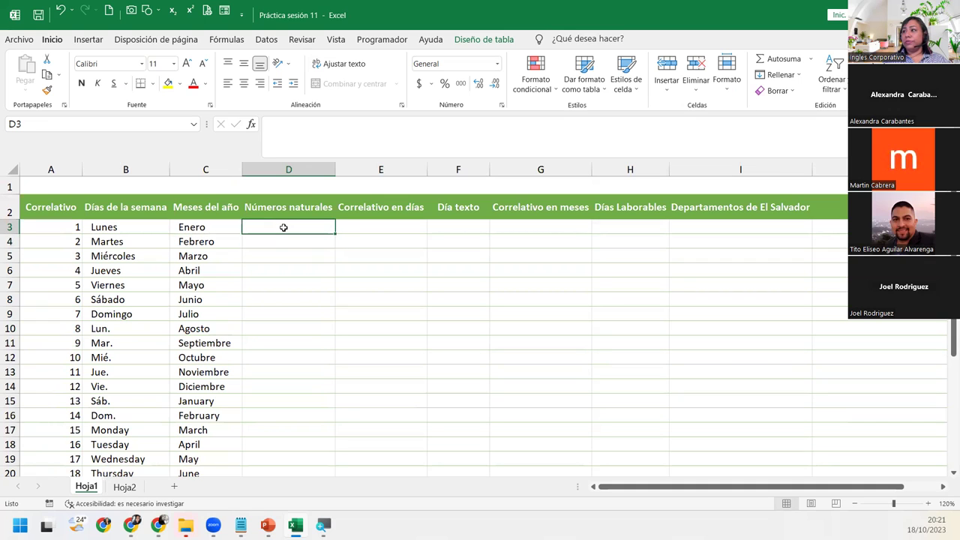
pyautogui.click(36, 210)
pyautogui.click(37, 271)
pyautogui.click(9, 343)
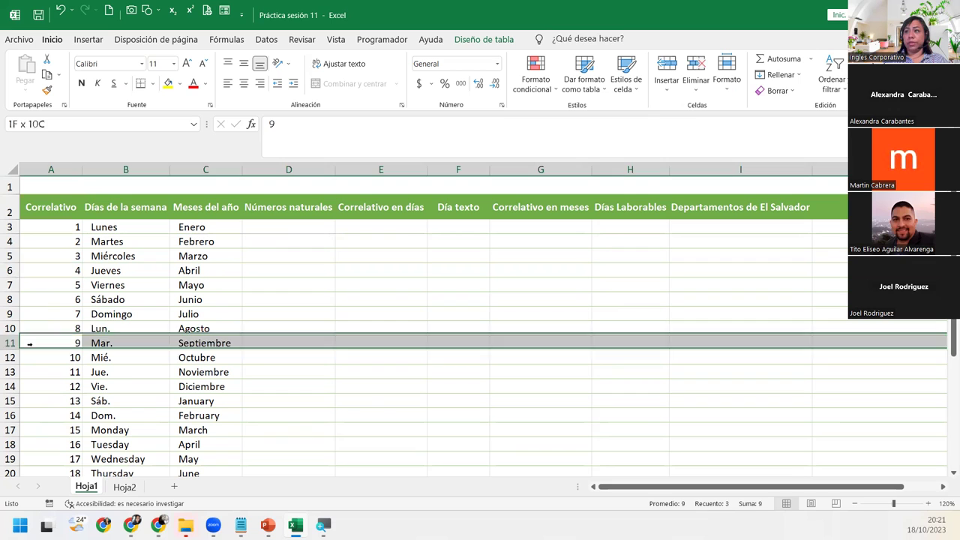
pyautogui.click(273, 253)
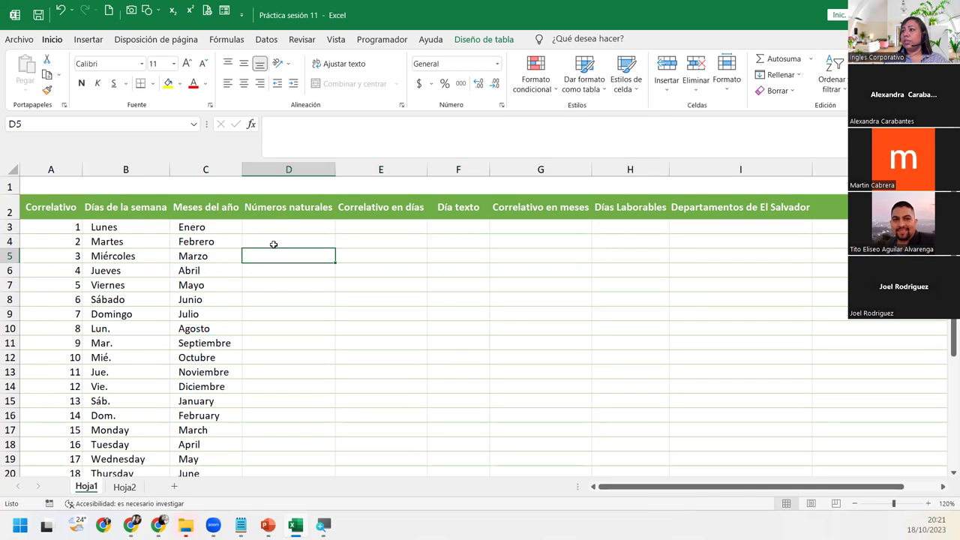
# Step: Rename the Números naturales column header in D2 as Multiplos de 5
pyautogui.click(279, 195)
pyautogui.click(279, 200)
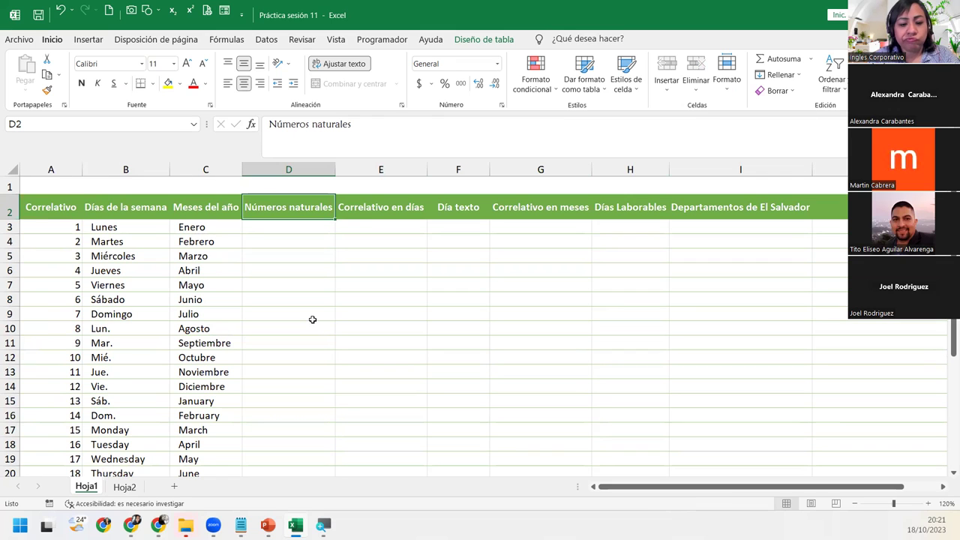
pyautogui.write('Multiplos de')
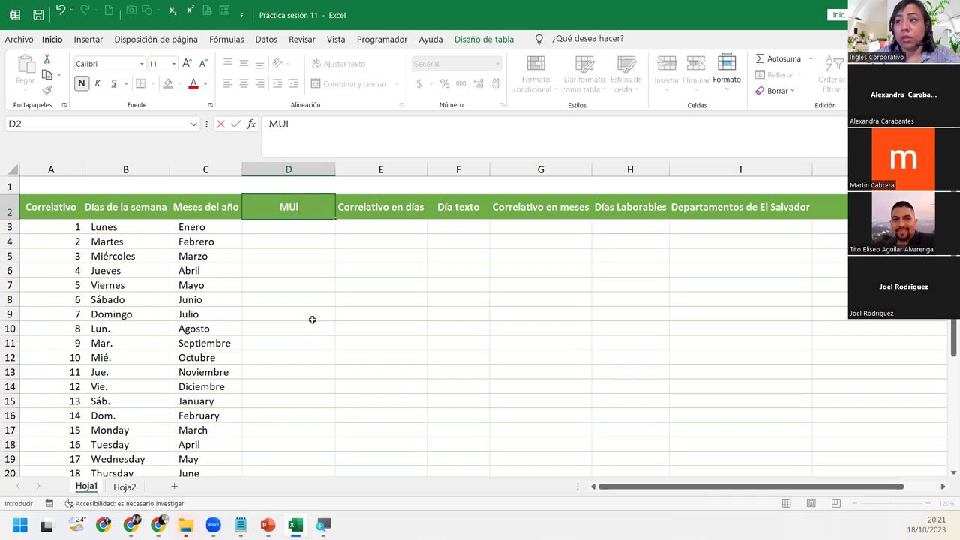
pyautogui.write(' 5')
pyautogui.press('Return')
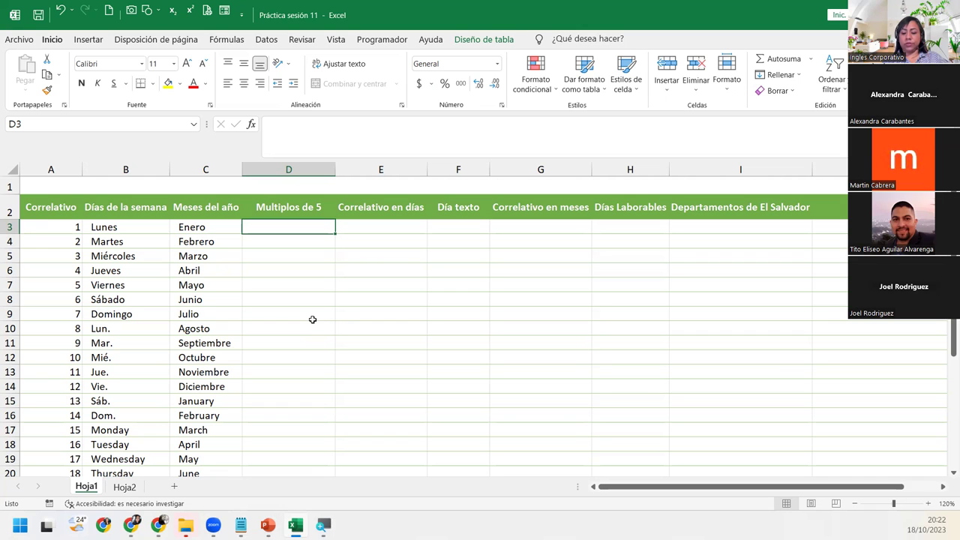
# Step: Enter 5 in D3 as the starting value and select the Multiplos de 5 column from D3 to D32
pyautogui.write('5')
pyautogui.press('Return')
pyautogui.click(293, 226)
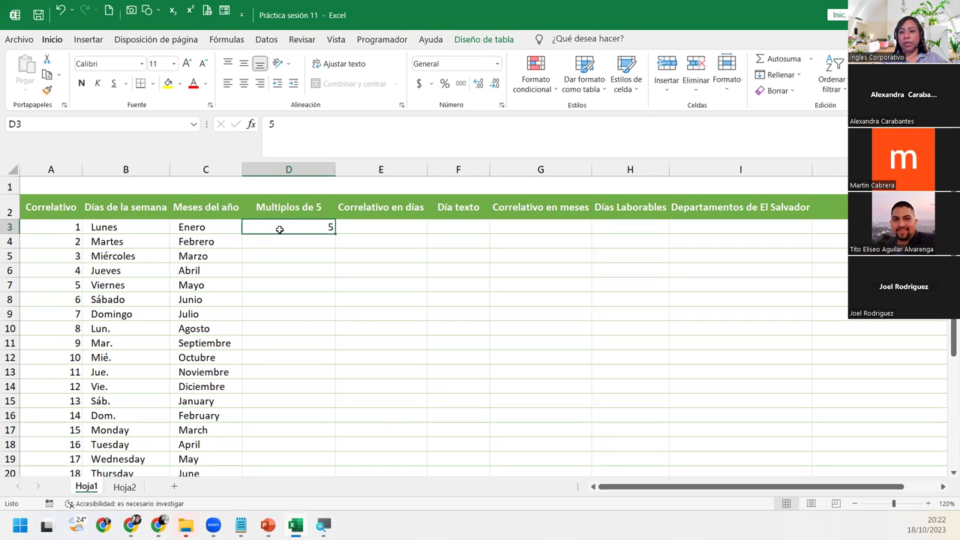
pyautogui.moveTo(279, 229); pyautogui.dragTo(280, 455)
pyautogui.scroll(5, 280, 455)
pyautogui.scroll(-6, 283, 451)
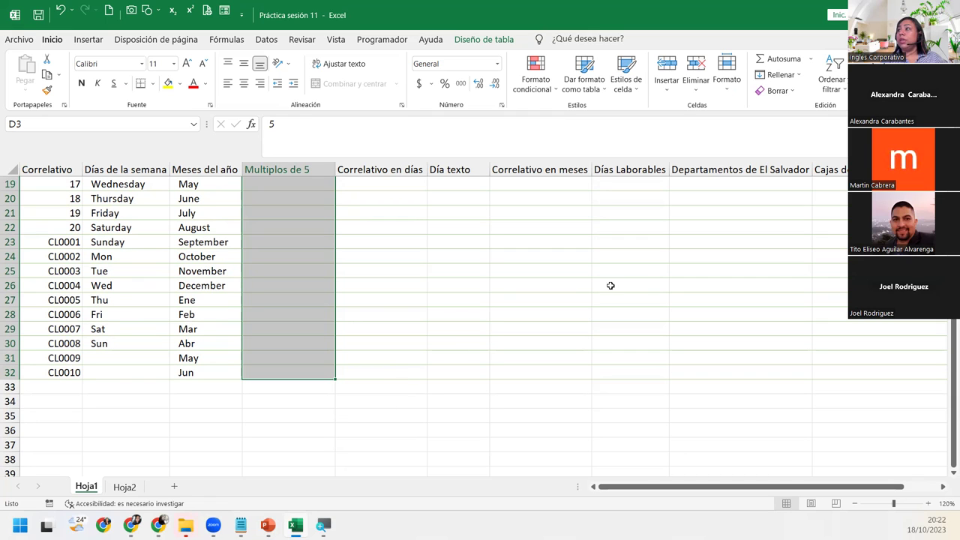
pyautogui.click(799, 75)
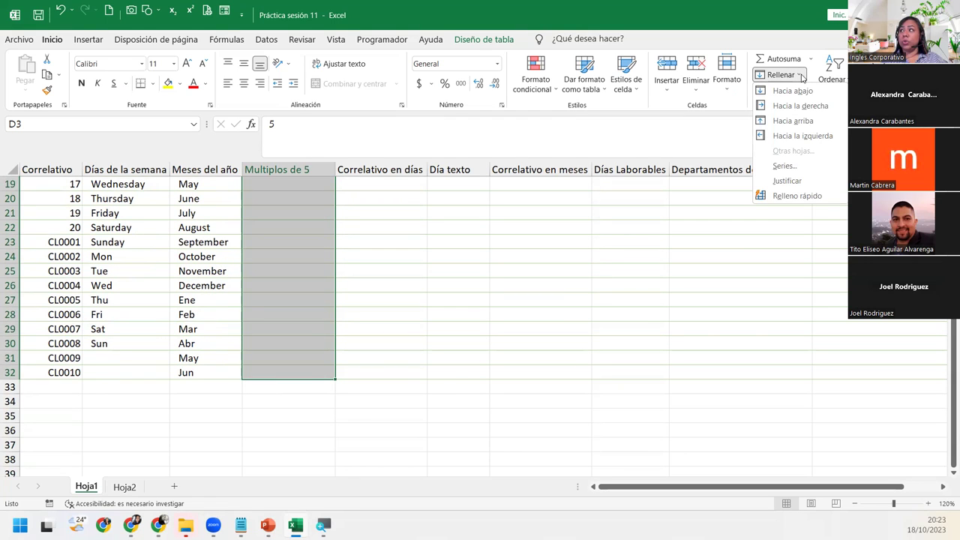
pyautogui.click(799, 75)
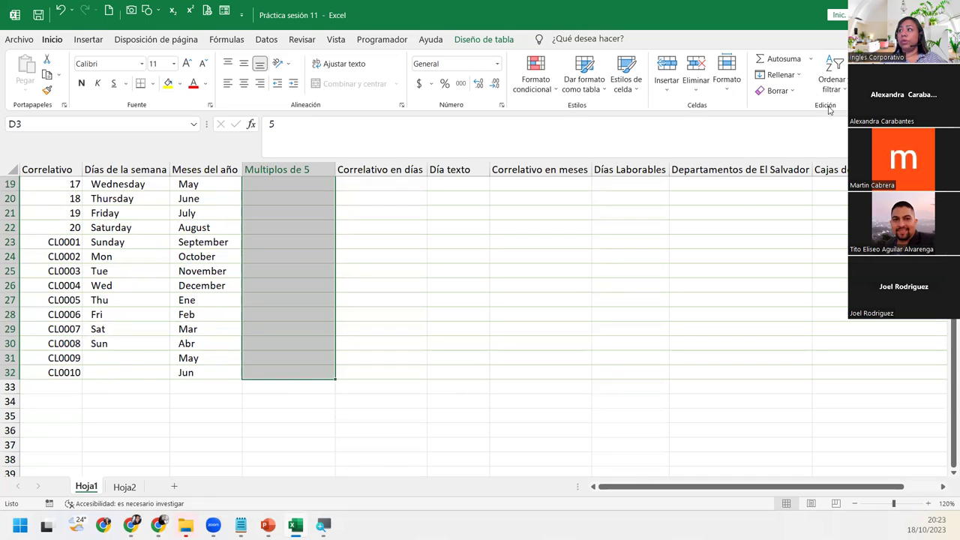
pyautogui.click(800, 76)
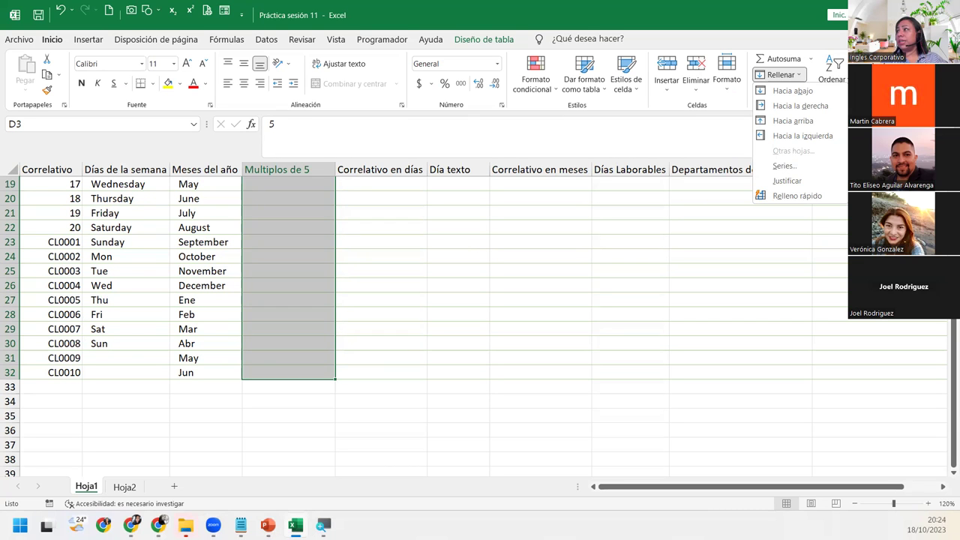
pyautogui.press('super+Down')
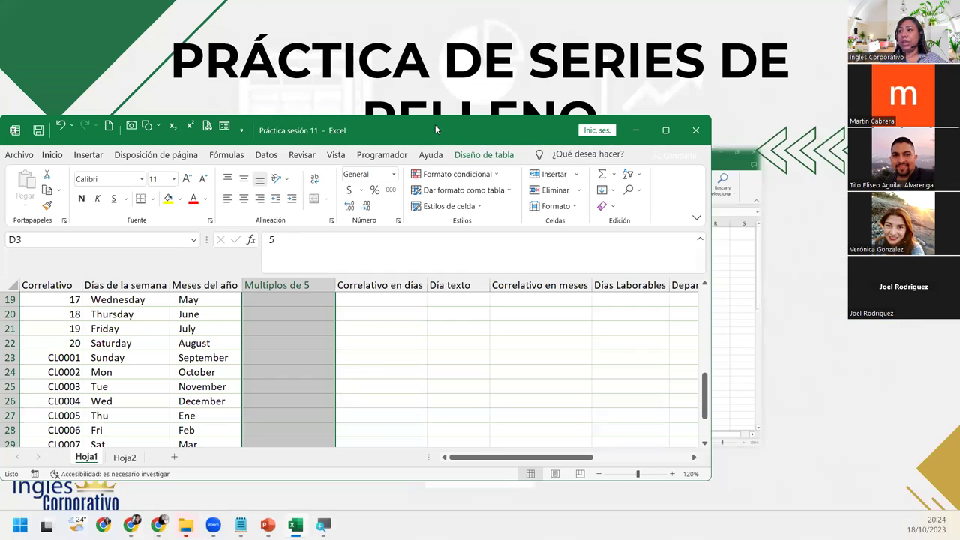
pyautogui.moveTo(436, 123); pyautogui.dragTo(531, 85)
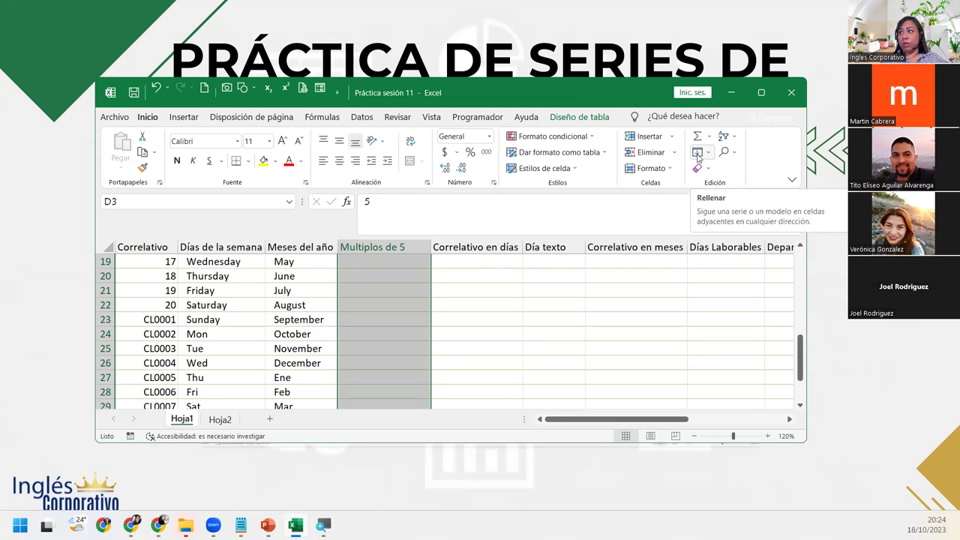
pyautogui.click(706, 156)
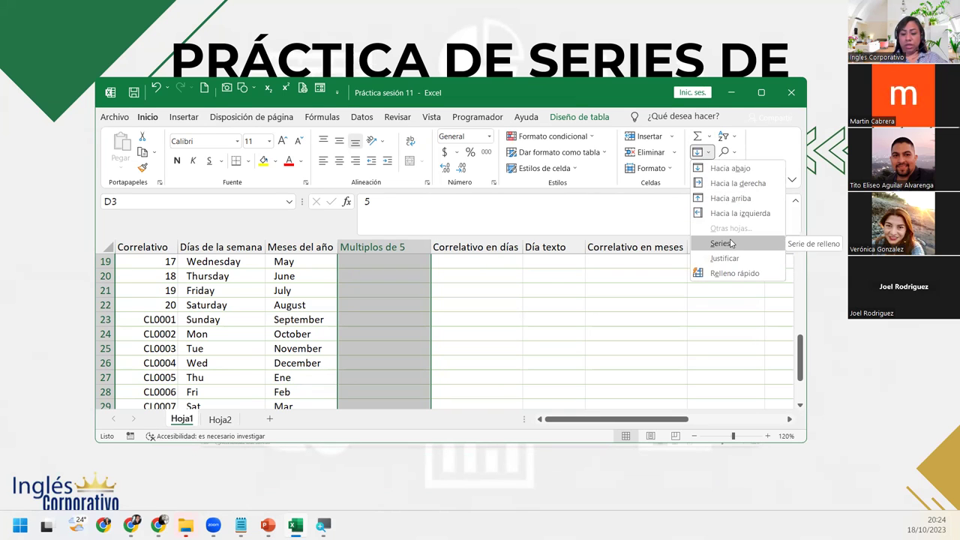
pyautogui.click(765, 96)
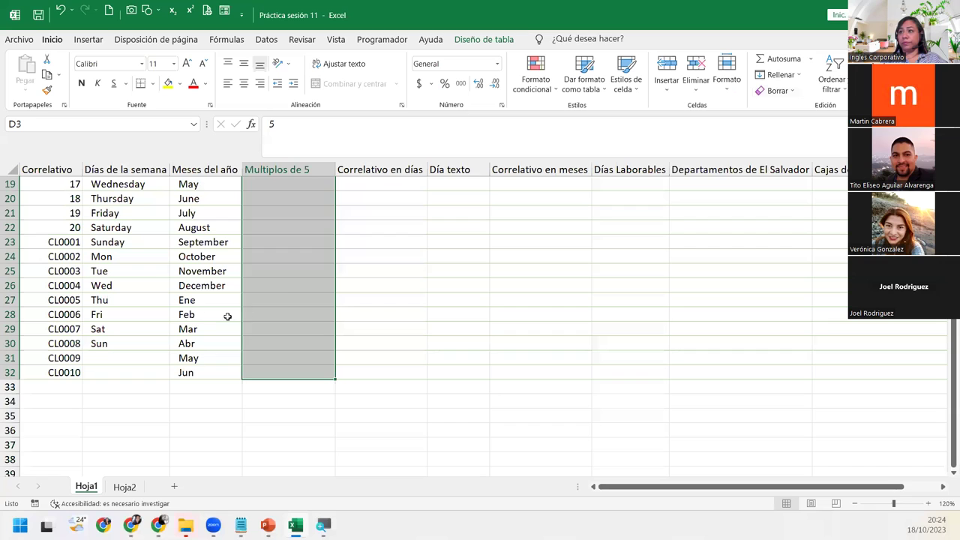
# Step: Open the Series fill settings for the Multiplos de 5 cells from D3 down to D32
pyautogui.scroll(6, 285, 292)
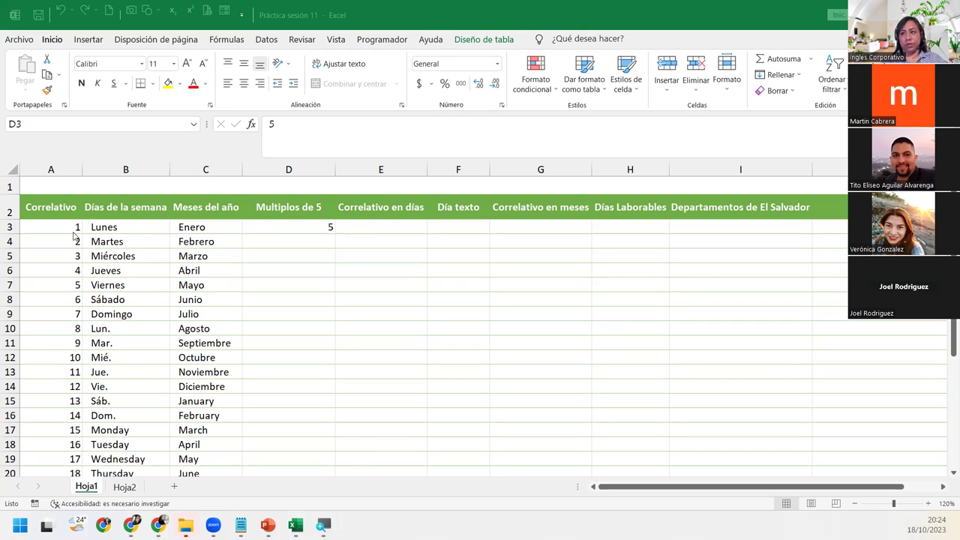
pyautogui.hotkey('ctrl', 'shift', 'Down')
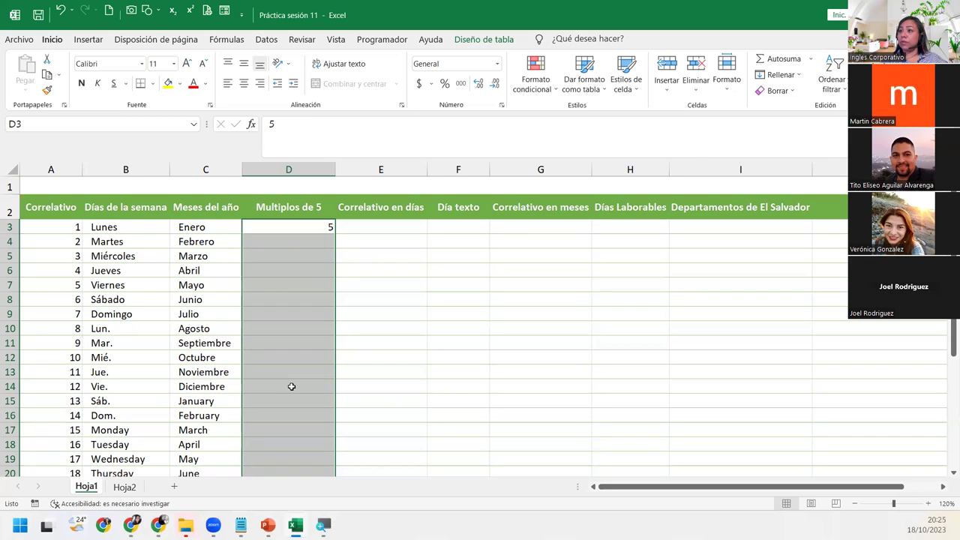
pyautogui.scroll(-5, 292, 386)
pyautogui.scroll(5, 292, 386)
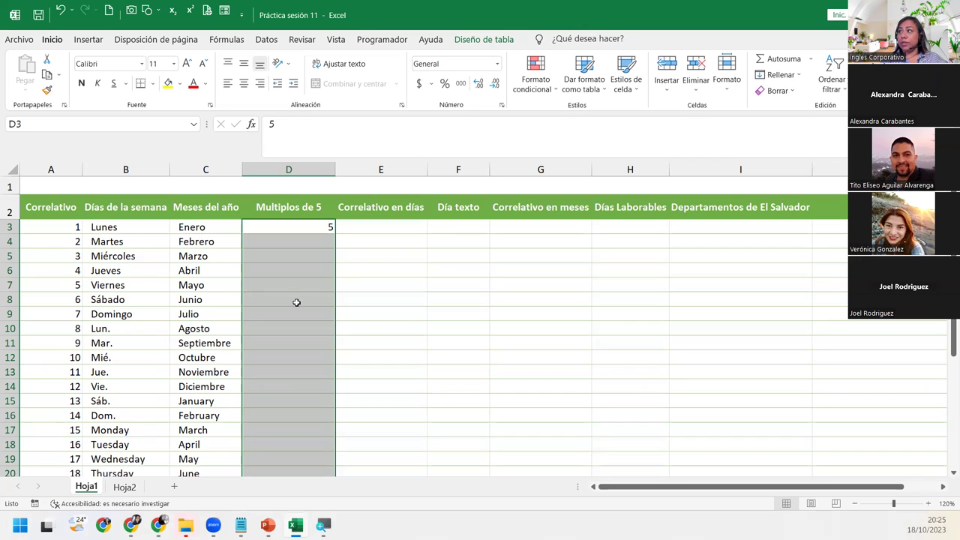
pyautogui.click(797, 75)
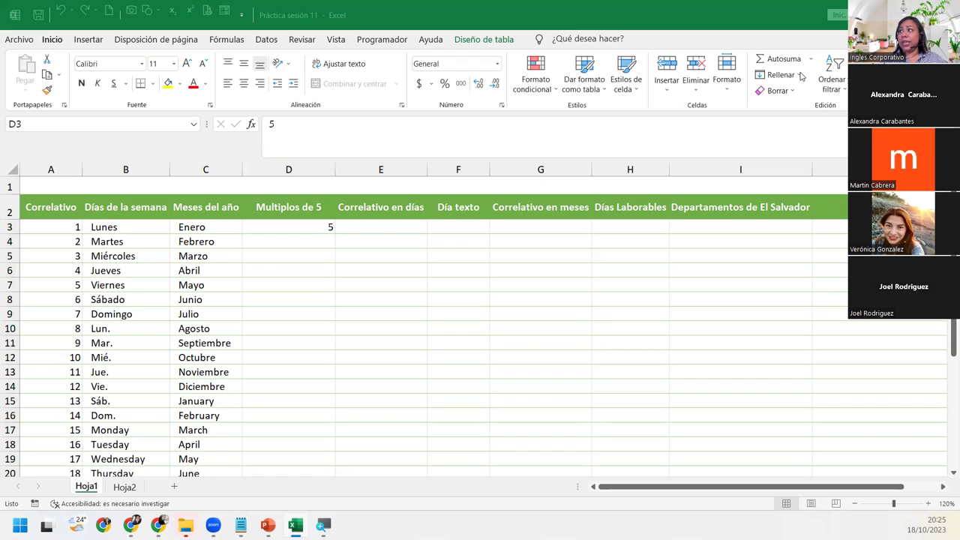
pyautogui.hotkey('ctrl', 'shift', 'Down')
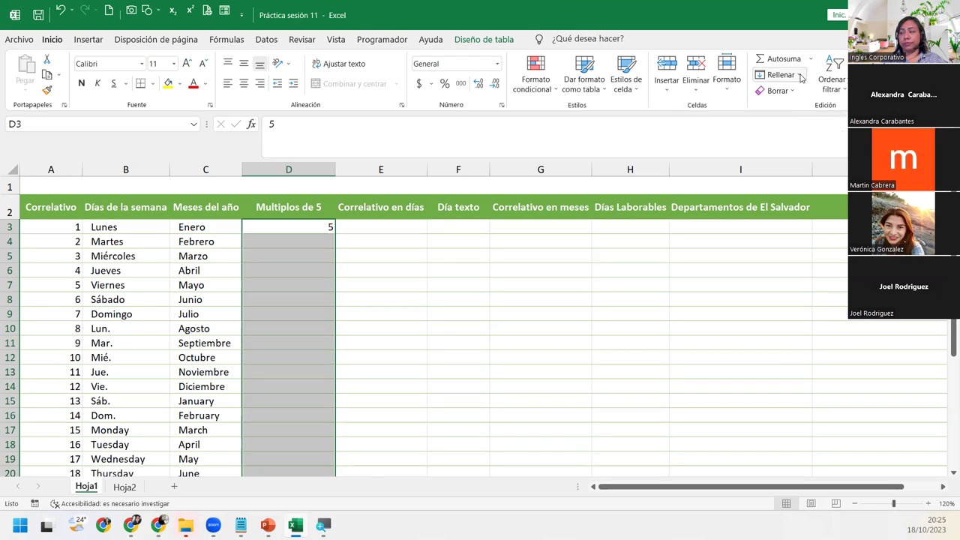
pyautogui.click(801, 78)
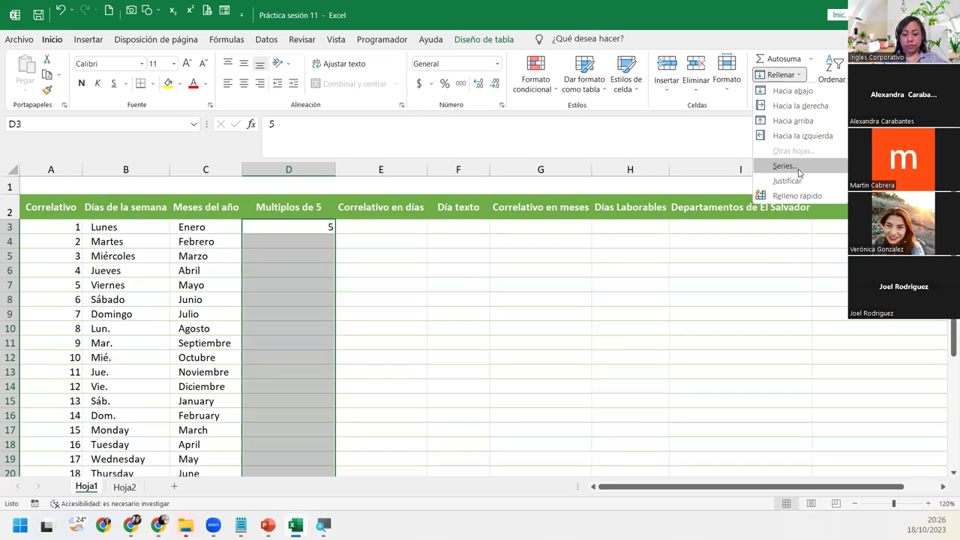
pyautogui.click(797, 172)
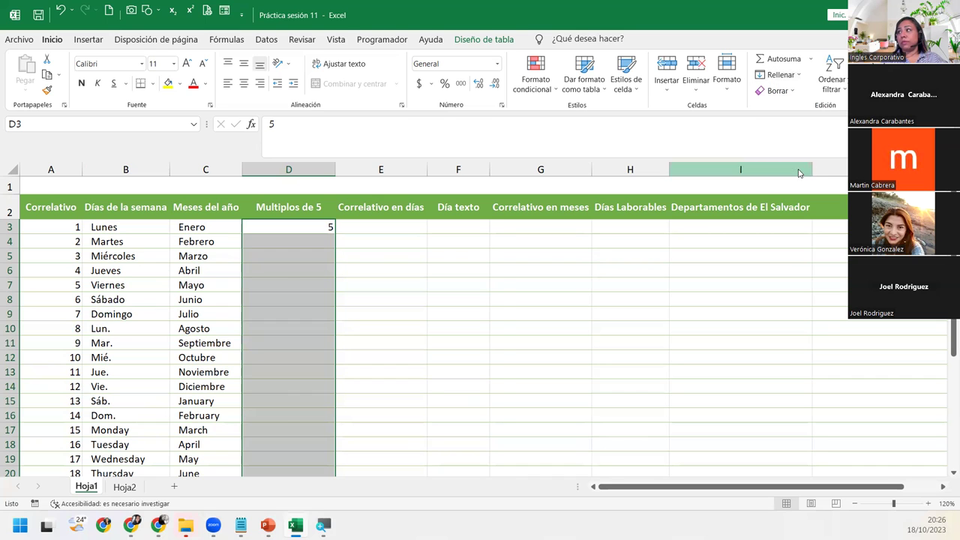
# Step: Fill the selected Multiplos de 5 cells with a linear series in columns, using an increment of 5 and a limit of 100
pyautogui.moveTo(407, 291); pyautogui.dragTo(477, 249)
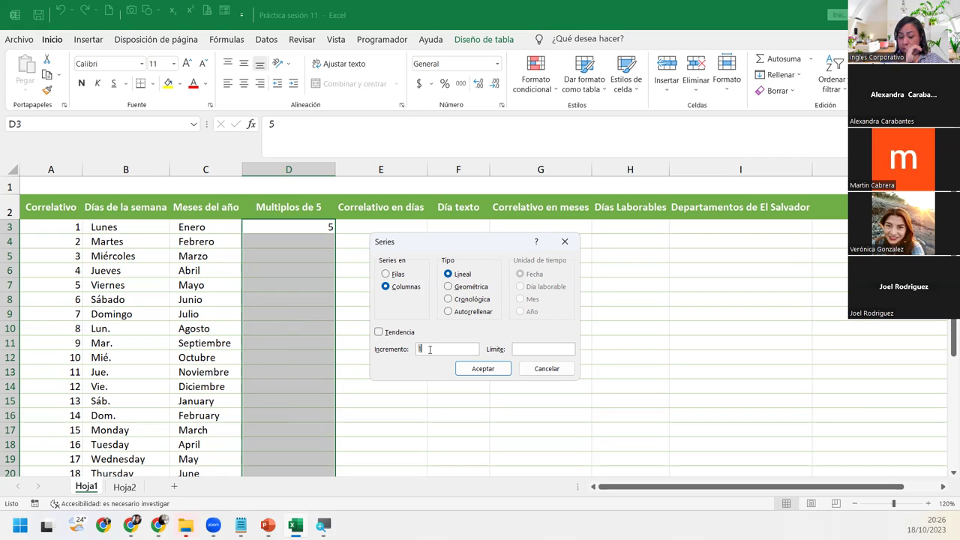
pyautogui.write('5')
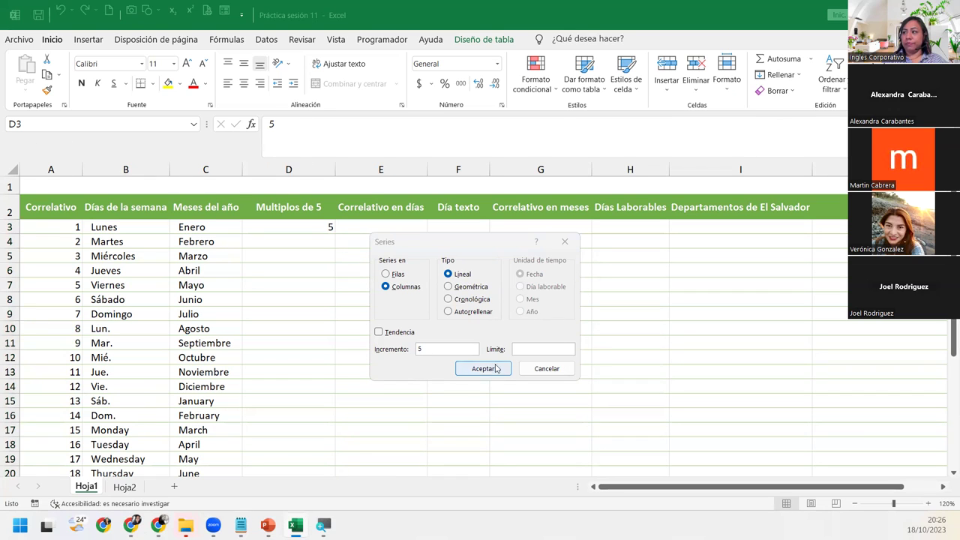
pyautogui.click(543, 348)
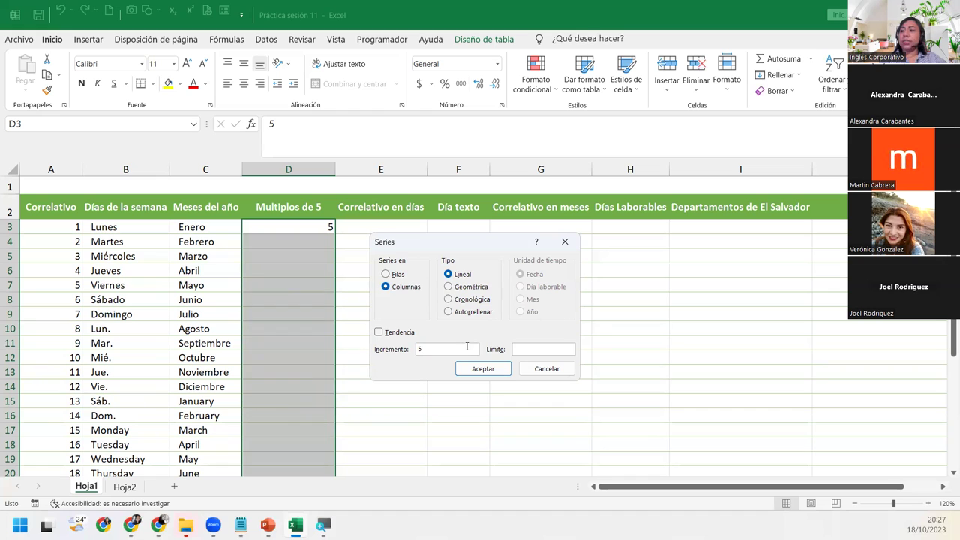
pyautogui.click(524, 345)
pyautogui.write('100')
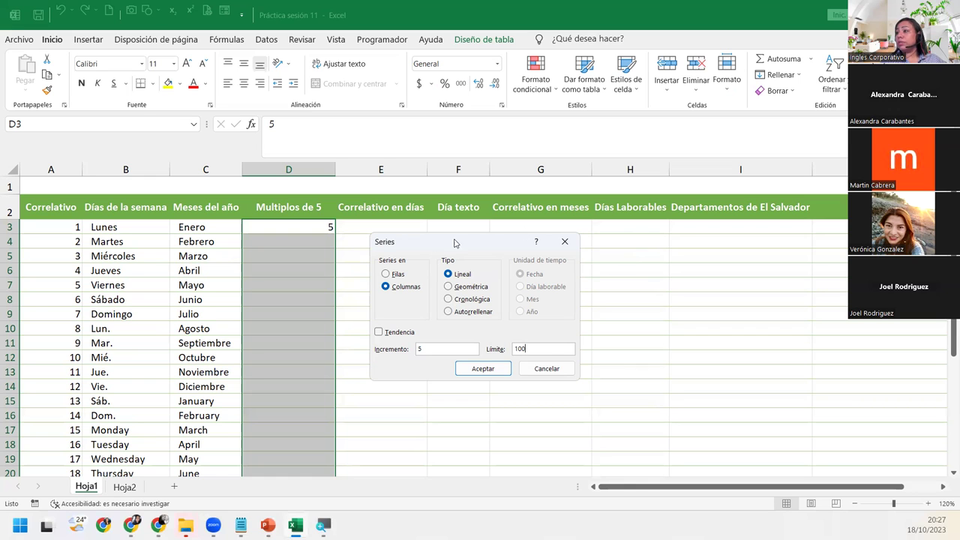
pyautogui.click(482, 369)
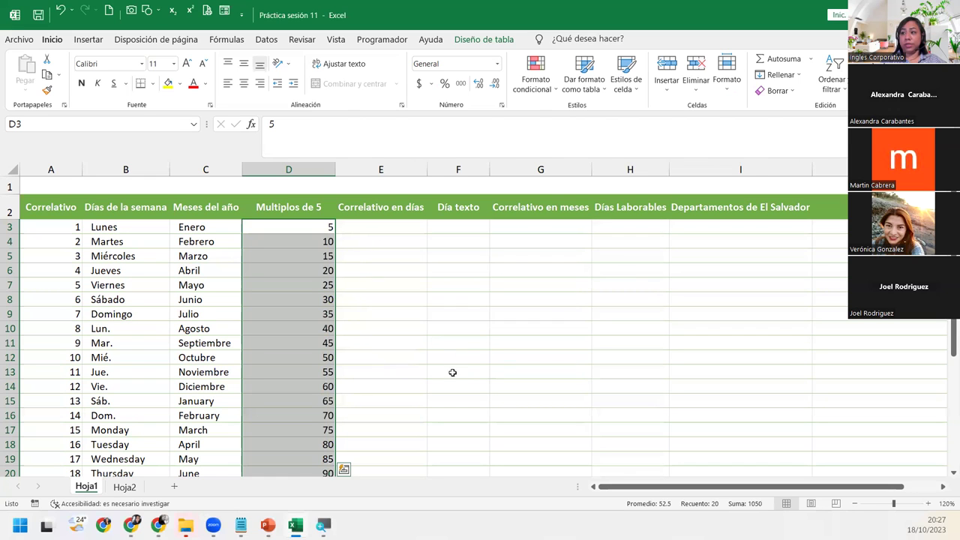
pyautogui.scroll(-5, 323, 415)
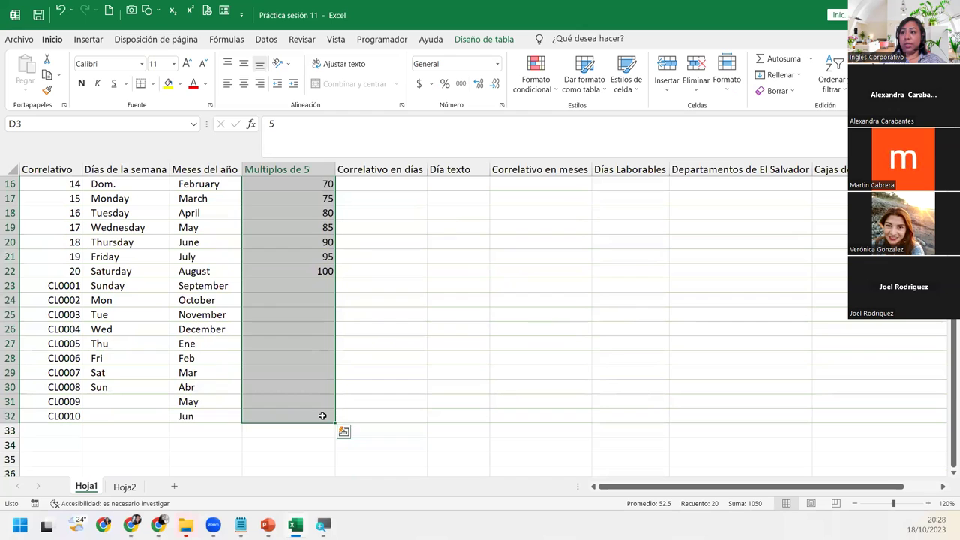
pyautogui.click(280, 285)
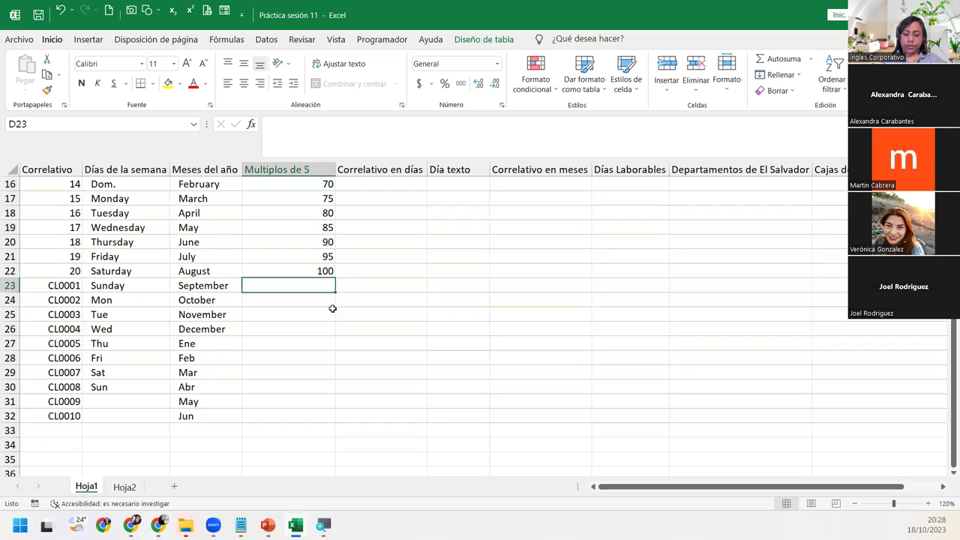
# Step: Enter the date 01/10/2023 in E3 as the starting value of the Correlativo en días column
pyautogui.scroll(5, 349, 257)
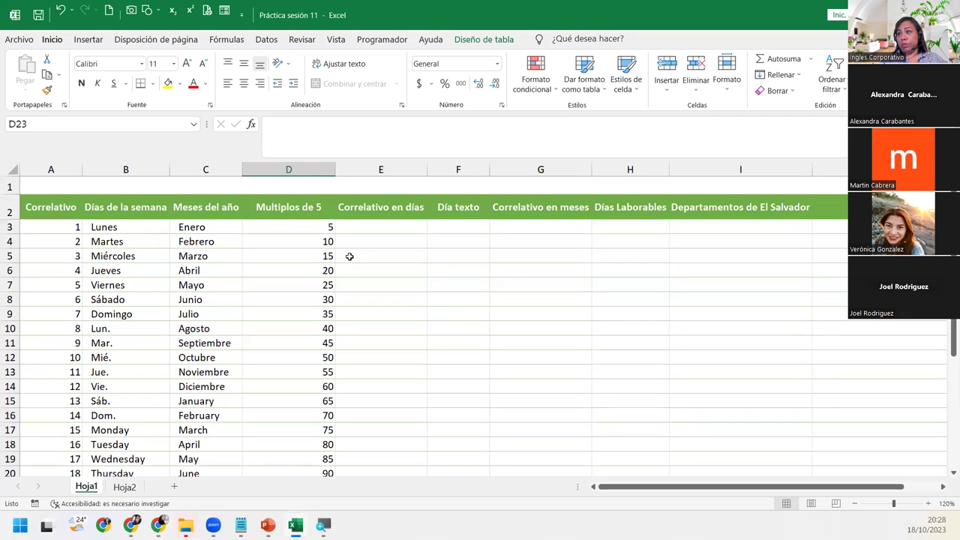
pyautogui.click(363, 227)
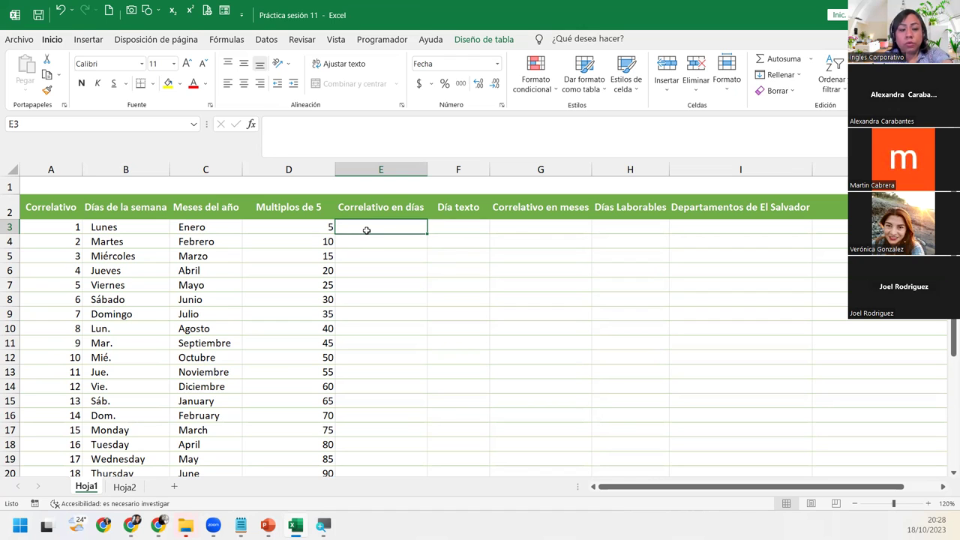
pyautogui.write('01710')
pyautogui.press('BackSpace')
pyautogui.press('BackSpace')
pyautogui.press('BackSpace')
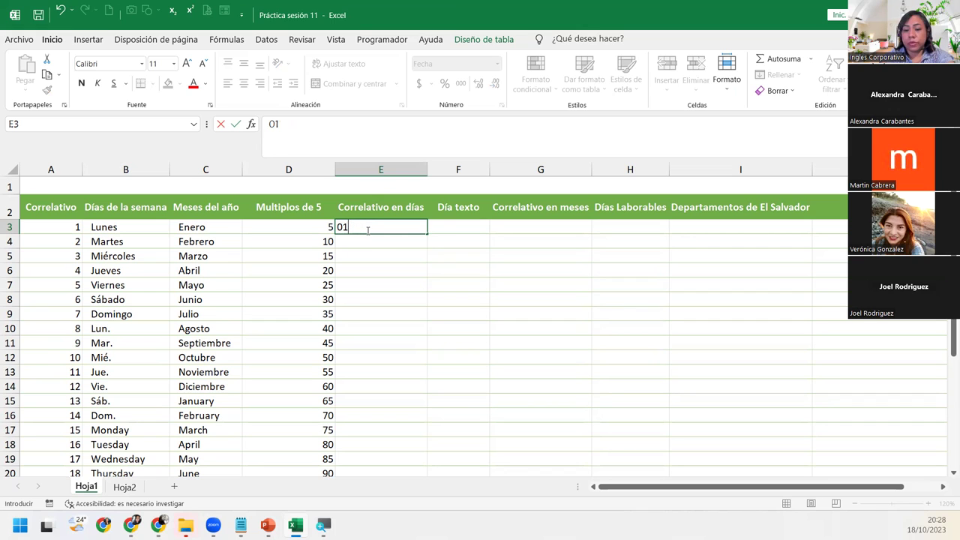
pyautogui.write('/')
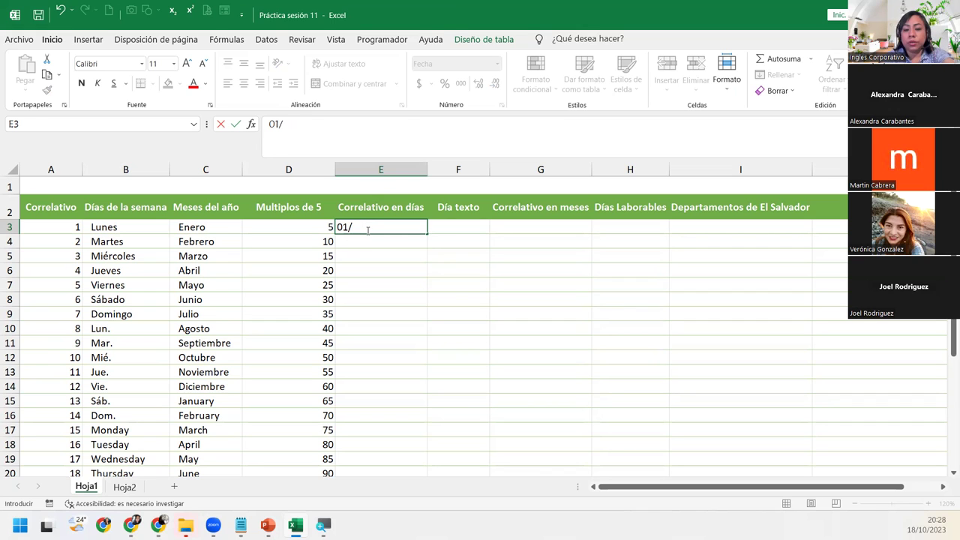
pyautogui.write('10/2023')
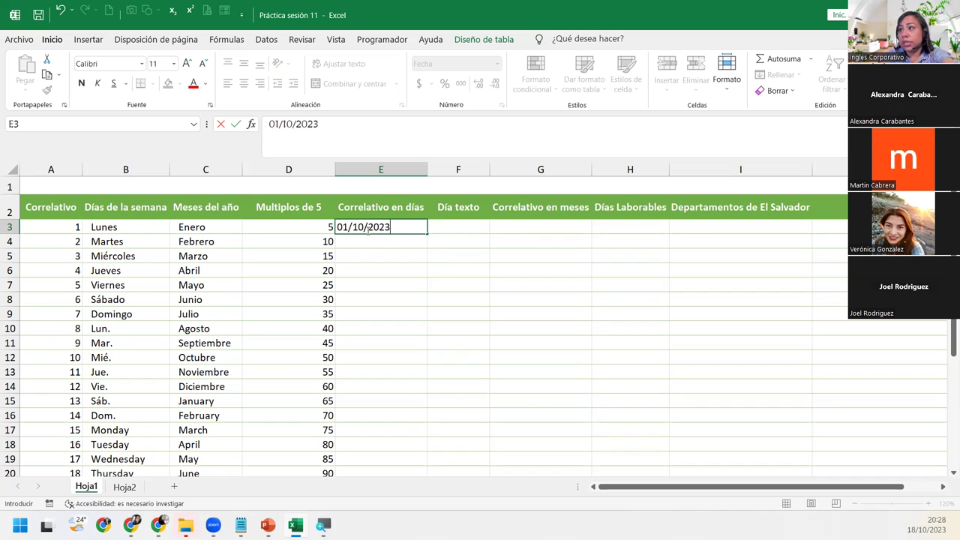
pyautogui.press('Return')
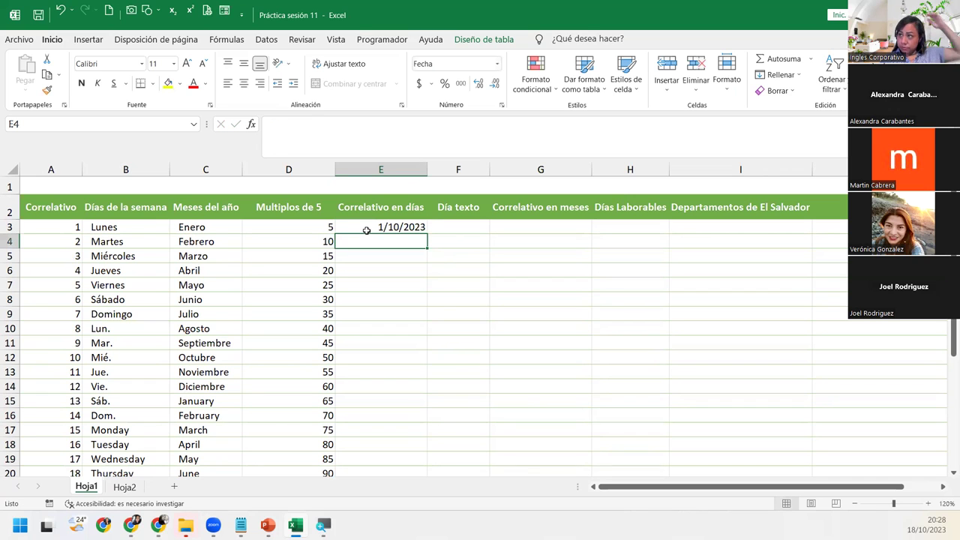
# Step: Autofill the Correlativo en días column with consecutive dates from E3 down to E32
pyautogui.click(369, 228)
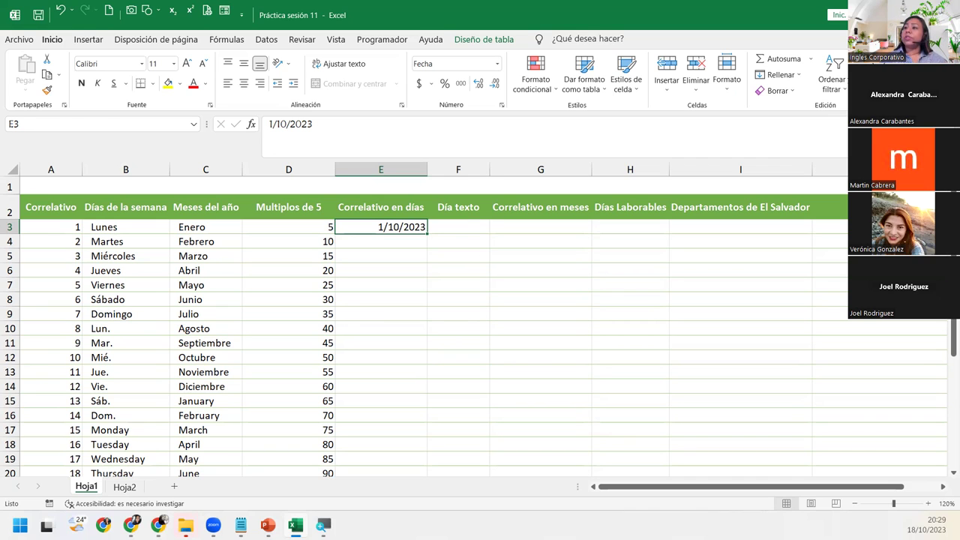
pyautogui.moveTo(425, 236); pyautogui.dragTo(423, 448)
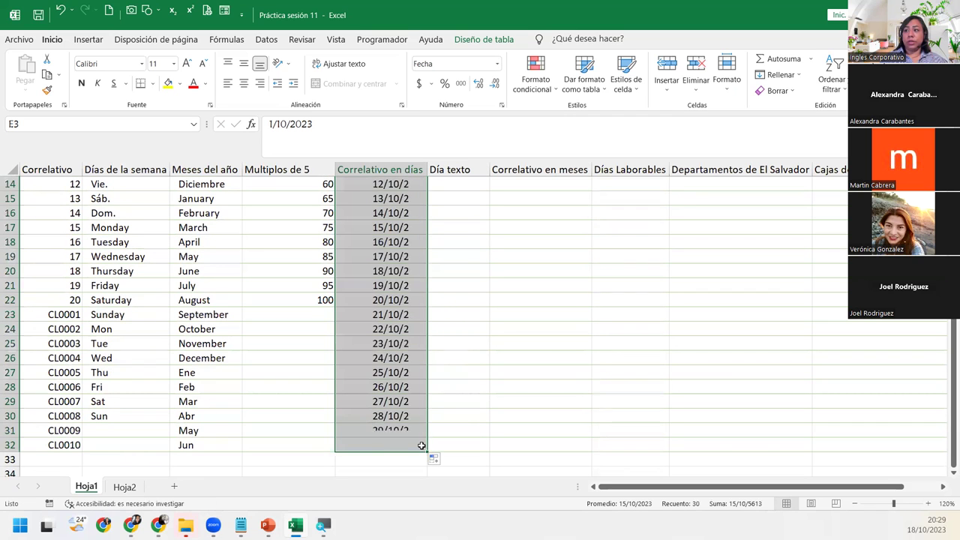
pyautogui.scroll(2, 389, 327)
pyautogui.scroll(3, 389, 328)
pyautogui.scroll(-3, 389, 325)
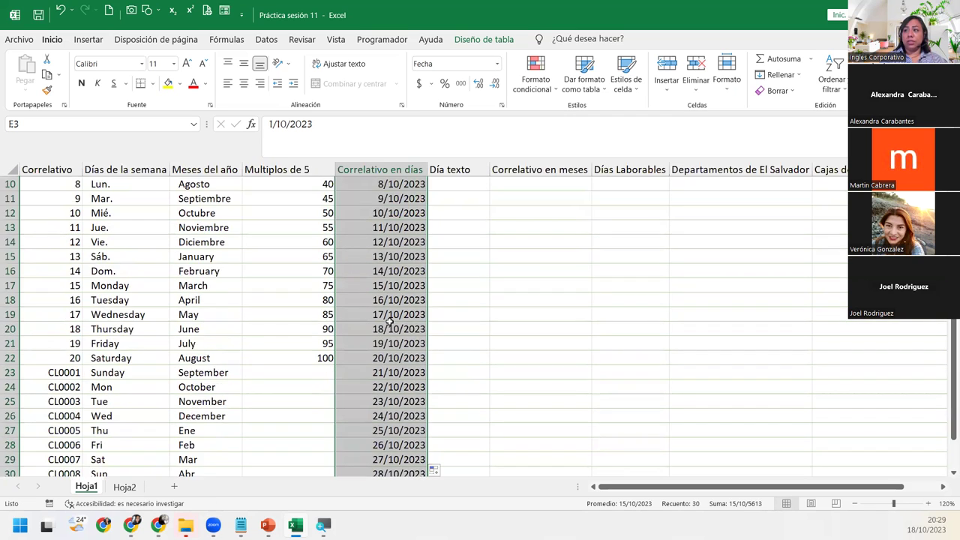
pyautogui.scroll(-2, 389, 320)
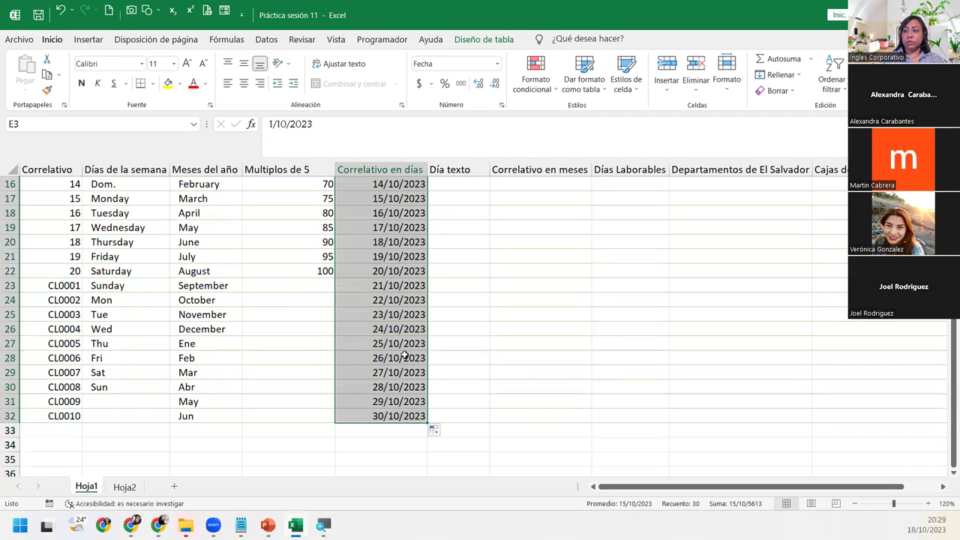
pyautogui.scroll(5, 404, 357)
pyautogui.click(388, 224)
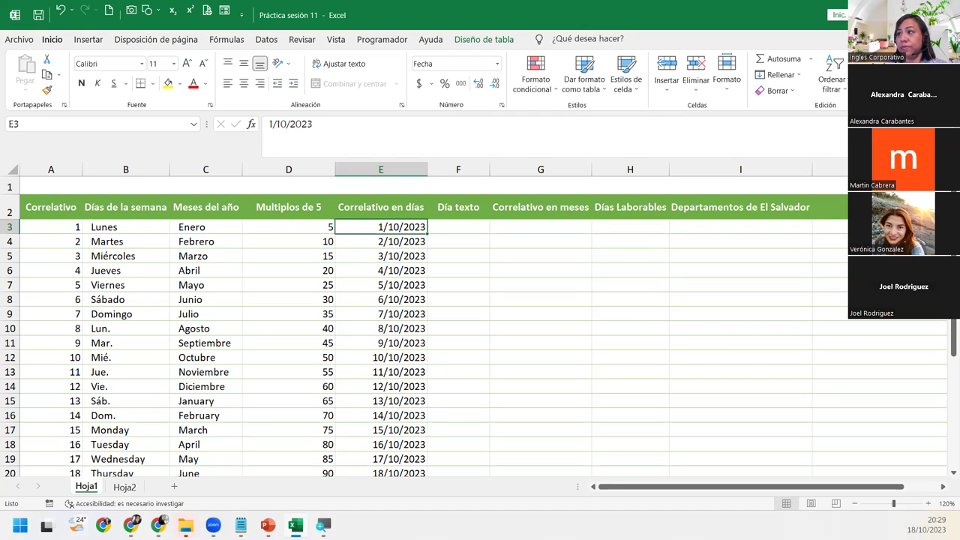
pyautogui.press('super')
pyautogui.press('super')
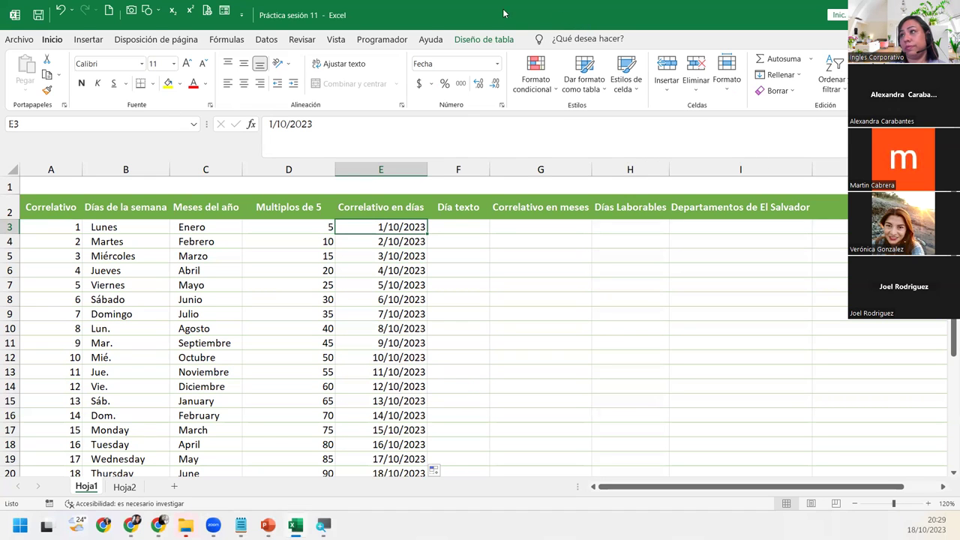
pyautogui.hotkey('ctrl', 'n')
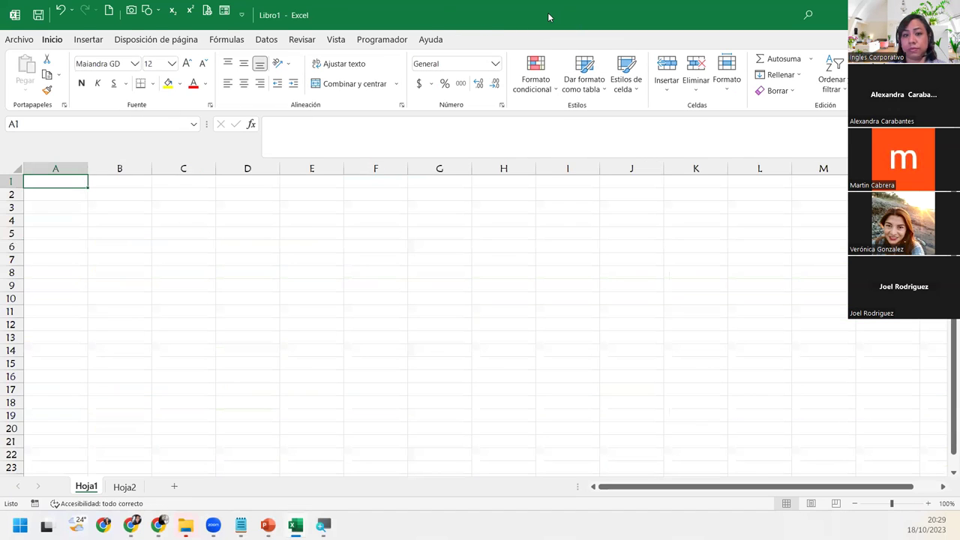
pyautogui.hotkey('ctrl', 'w')
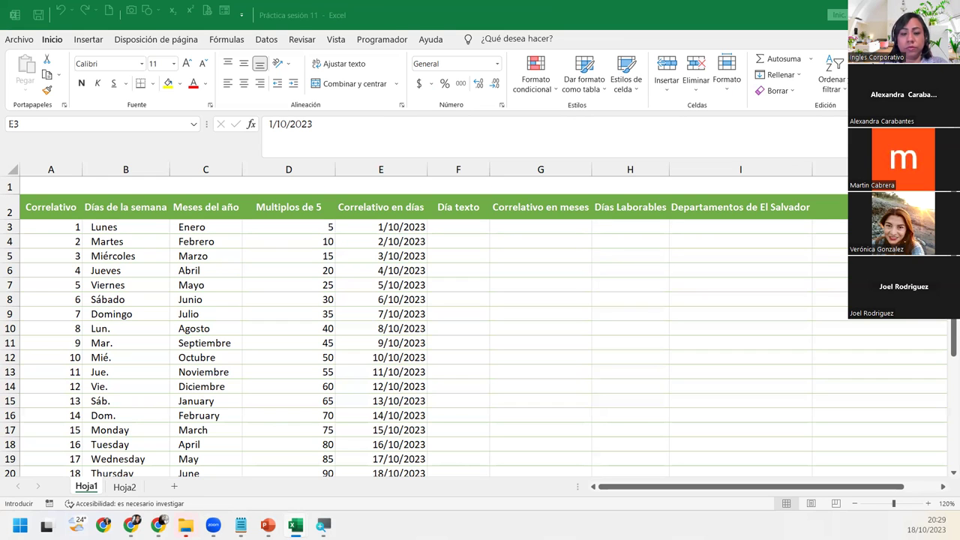
pyautogui.press('Escape')
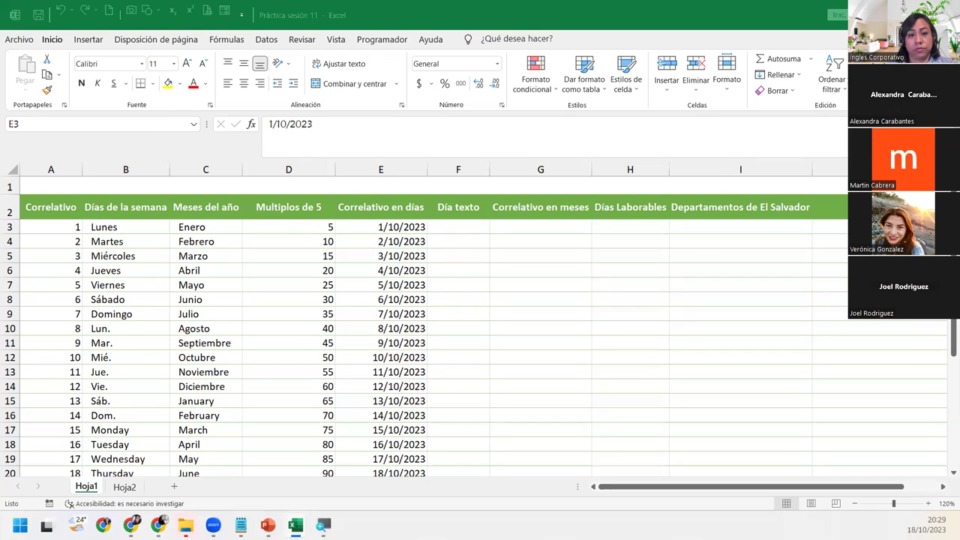
pyautogui.press('F2')
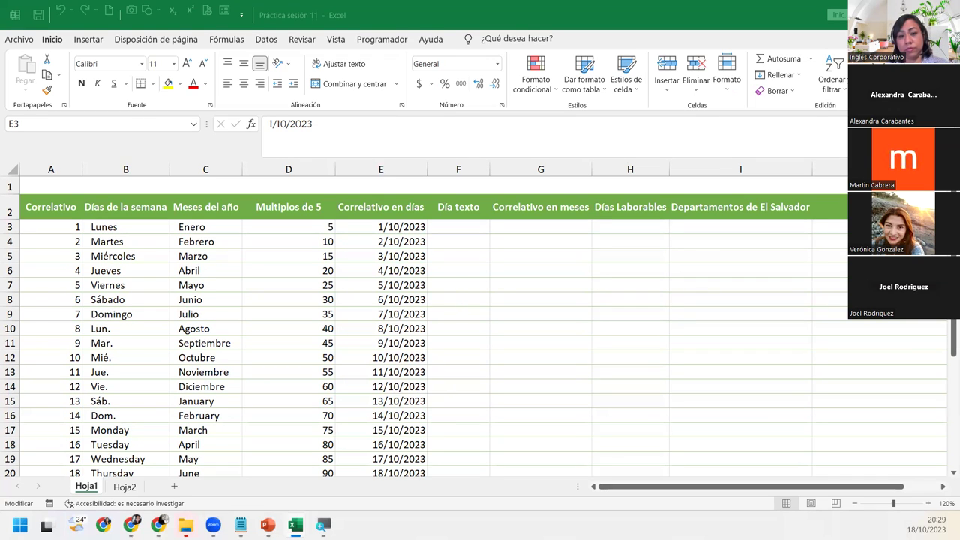
pyautogui.press('F2')
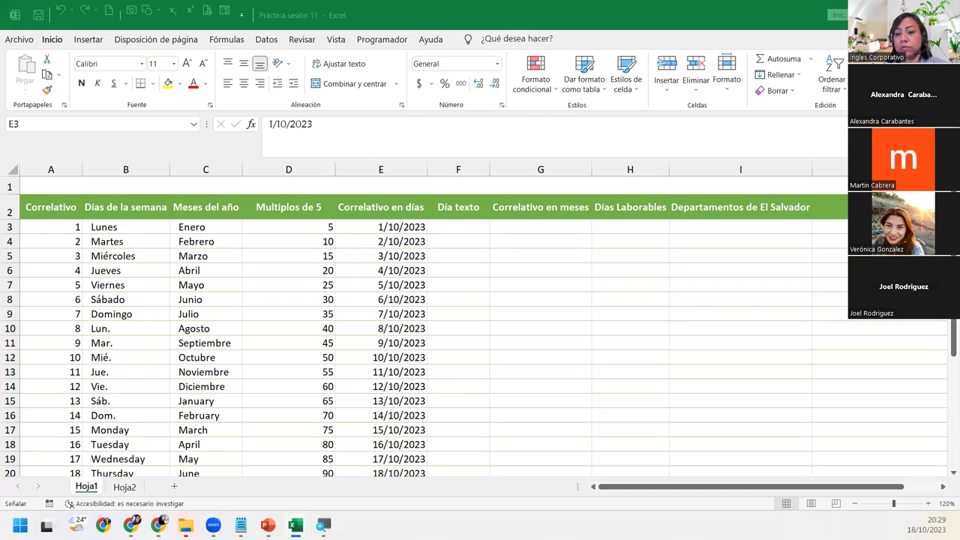
pyautogui.press('Escape')
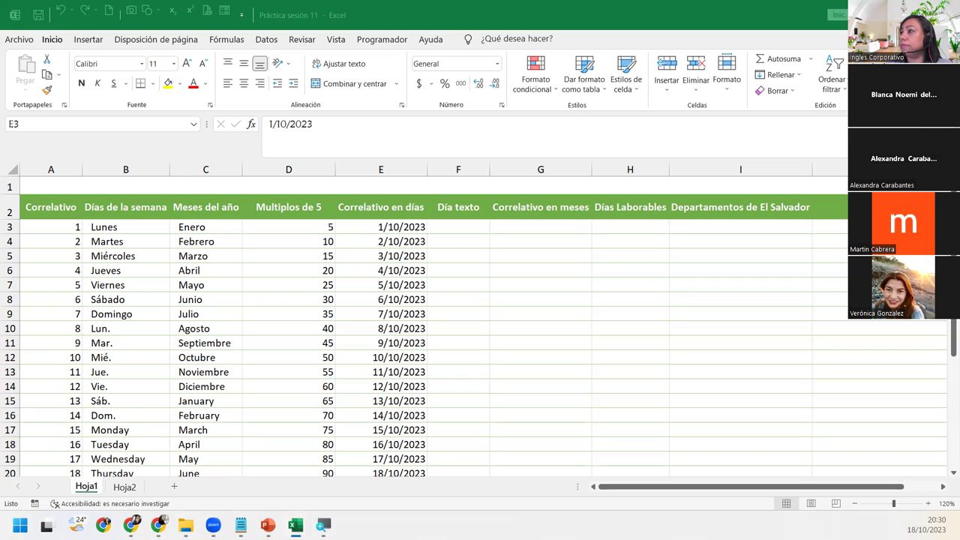
pyautogui.click(466, 226)
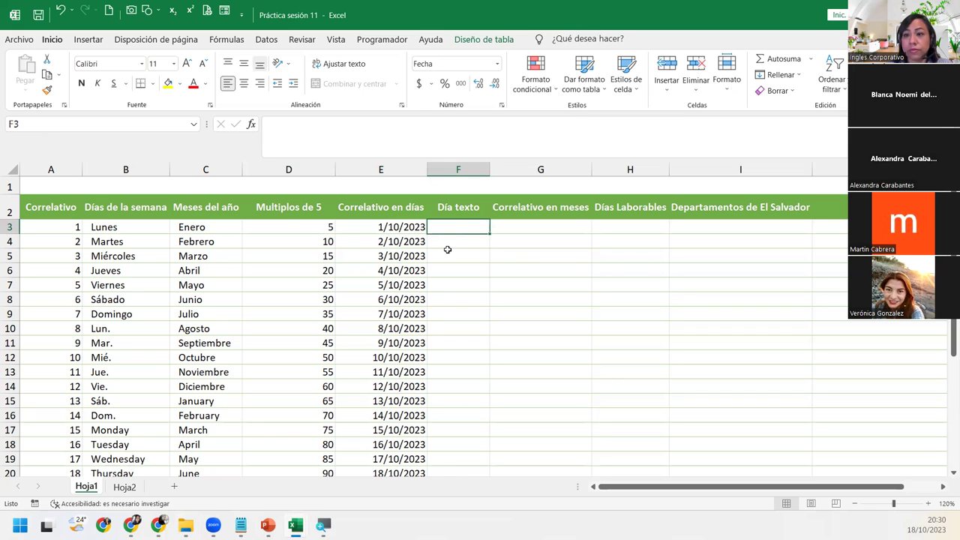
# Step: Refill the Multiplos de 5 cells D3 to D32 with a linear column series, using an increment of 5 and no limit
pyautogui.click(296, 216)
pyautogui.click(293, 225)
pyautogui.moveTo(293, 226); pyautogui.dragTo(304, 442)
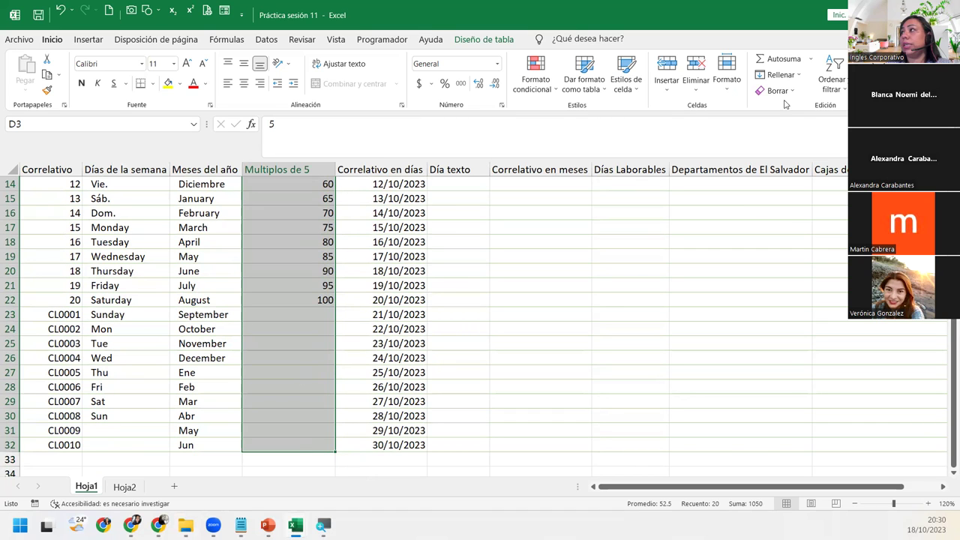
pyautogui.click(780, 74)
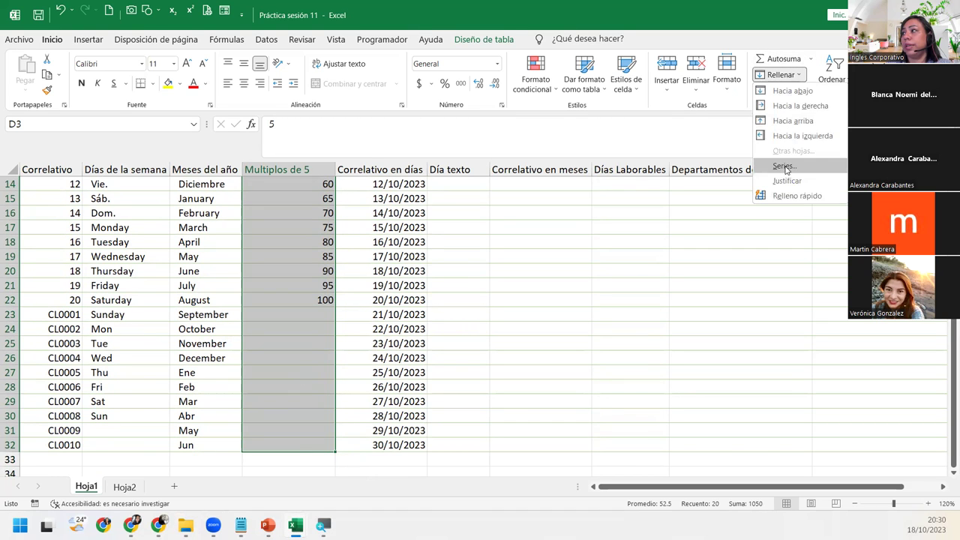
pyautogui.click(787, 167)
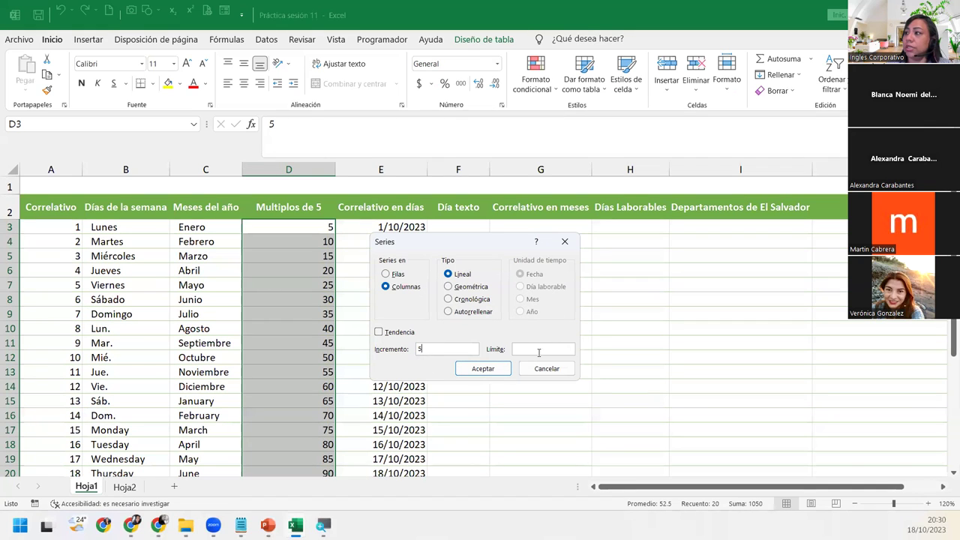
pyautogui.click(480, 369)
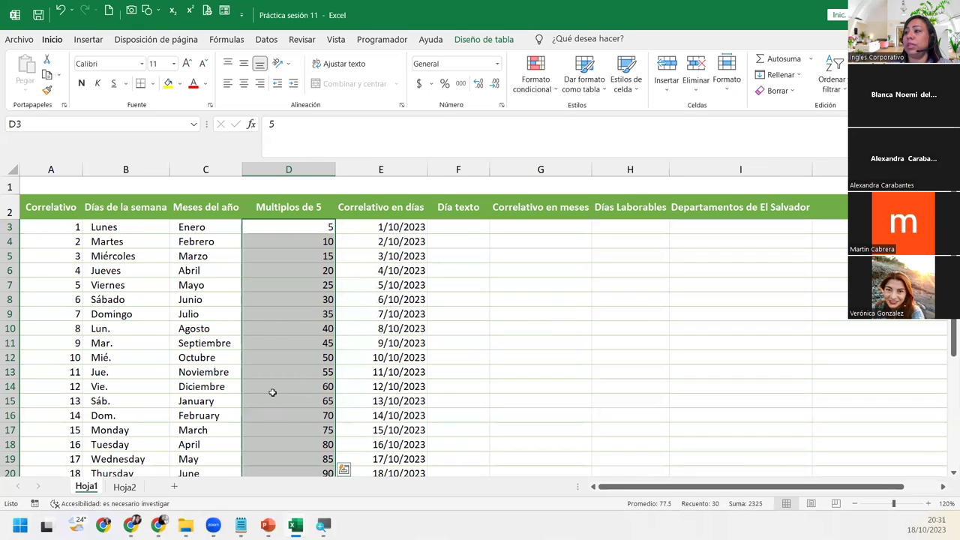
pyautogui.scroll(-7, 270, 393)
pyautogui.click(259, 328)
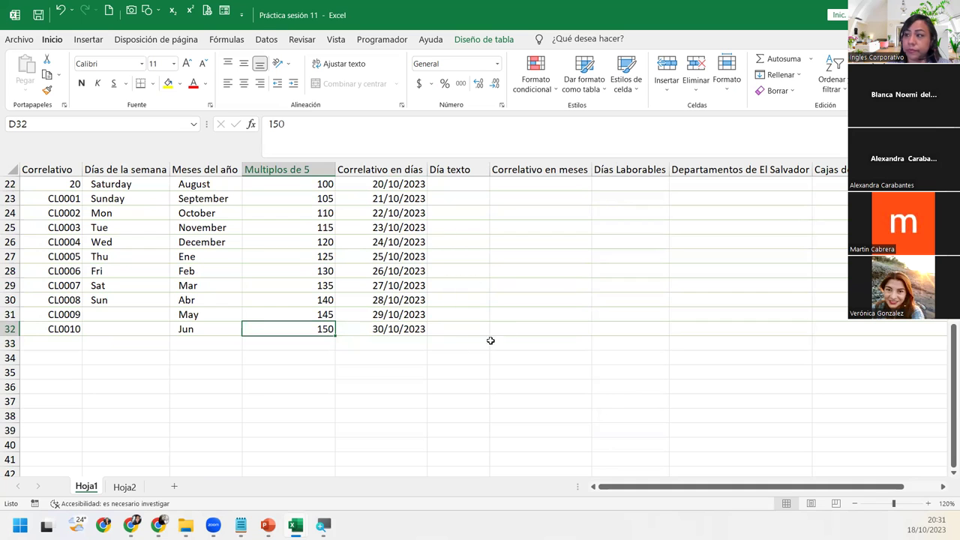
pyautogui.scroll(3, 391, 329)
pyautogui.scroll(4, 392, 328)
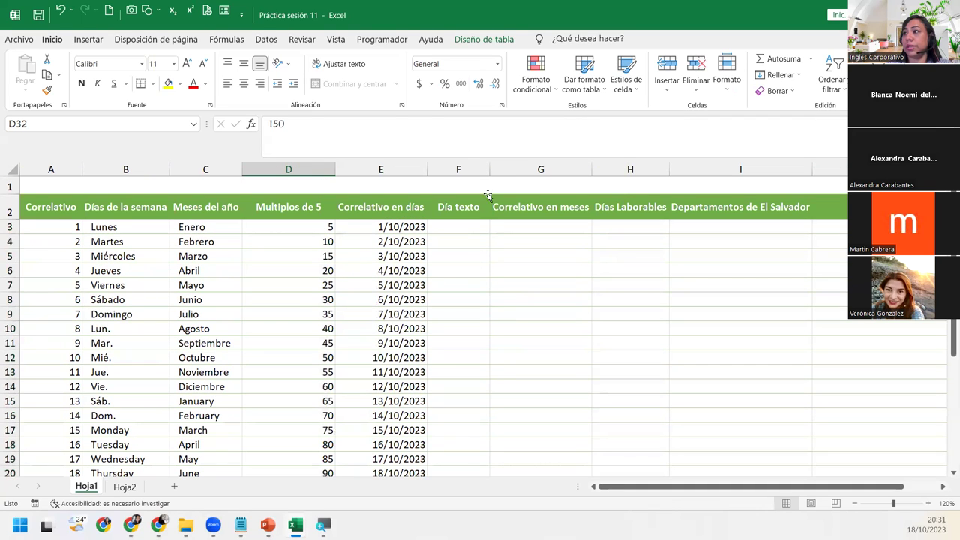
# Step: Enter =TEXTO([@[Correlativo en días]];"dddd") in F3 to fill the Día texto column with weekday names
pyautogui.click(482, 225)
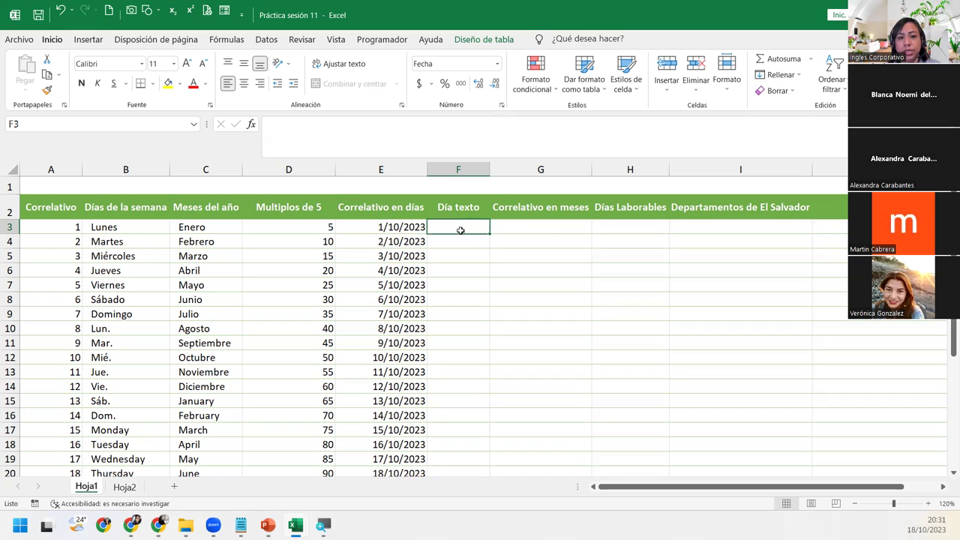
pyautogui.write('=')
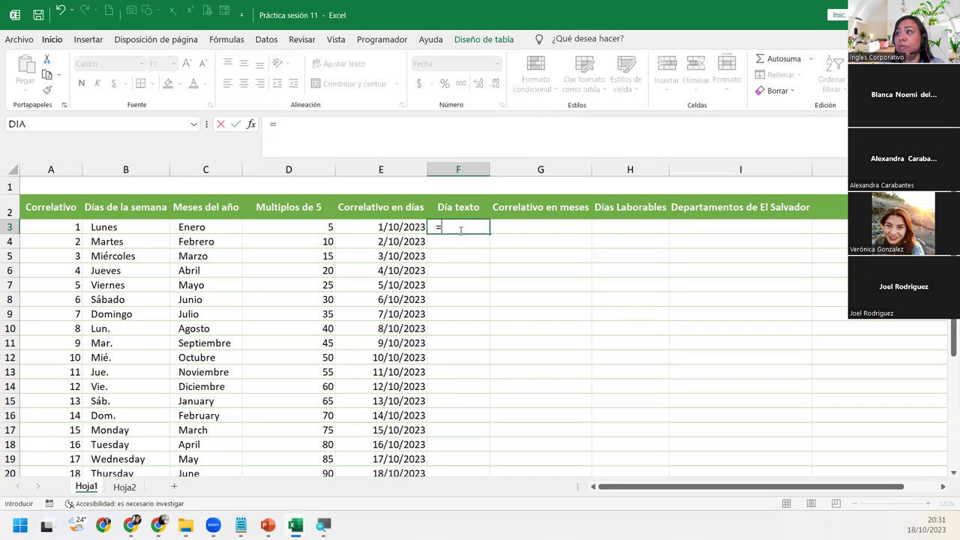
pyautogui.write('TEX')
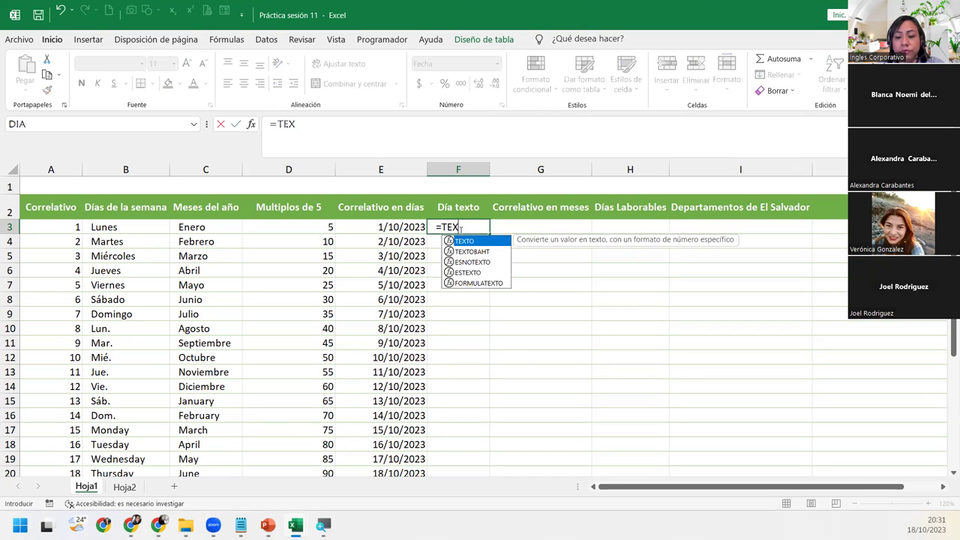
pyautogui.write('TO(')
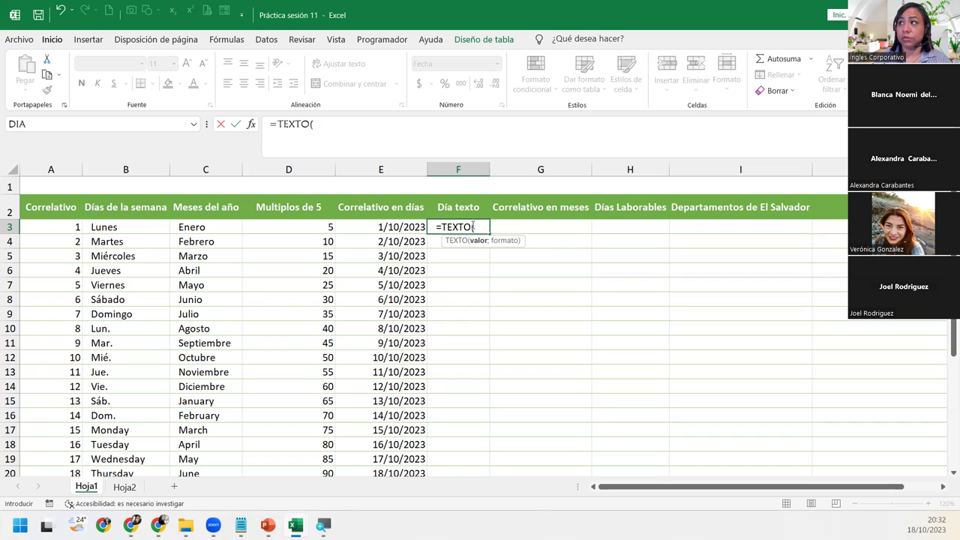
pyautogui.click(476, 240)
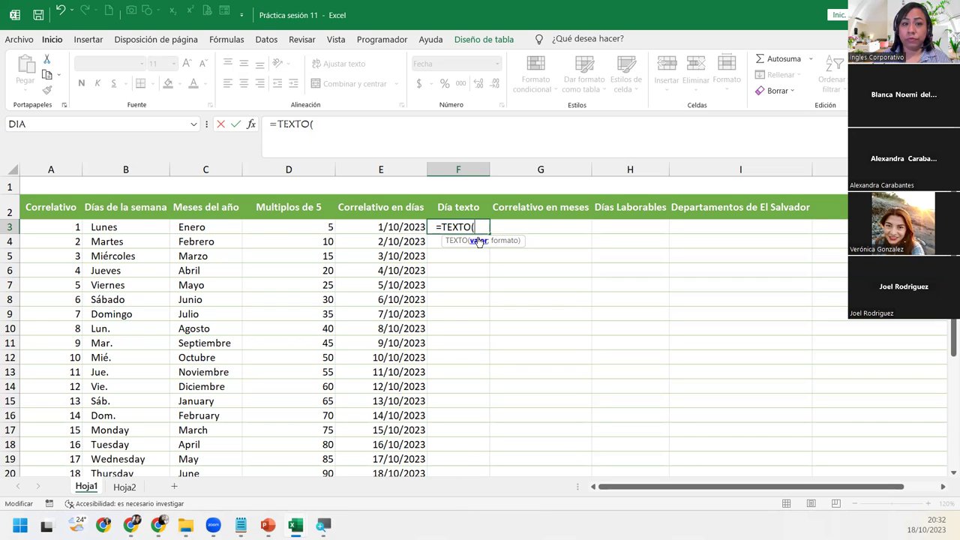
pyautogui.click(396, 227)
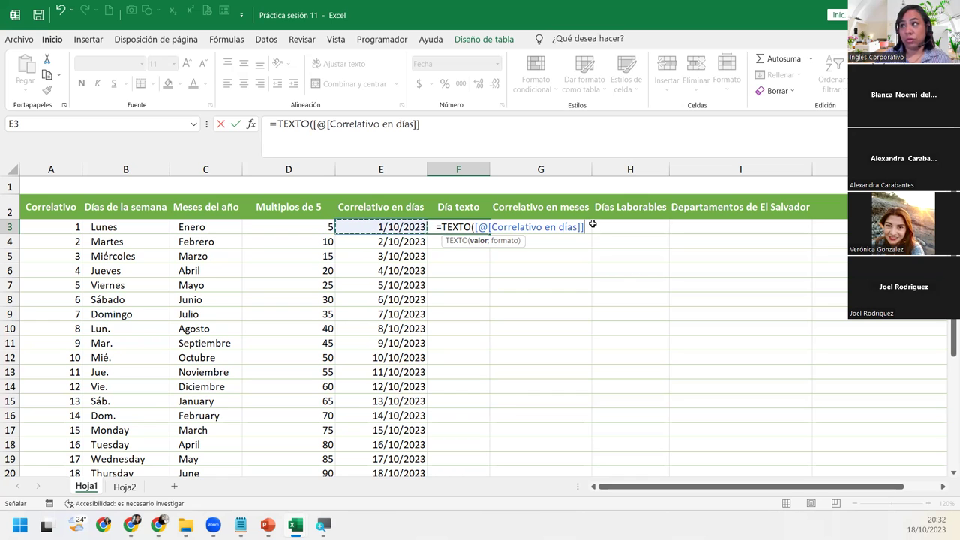
pyautogui.write(';')
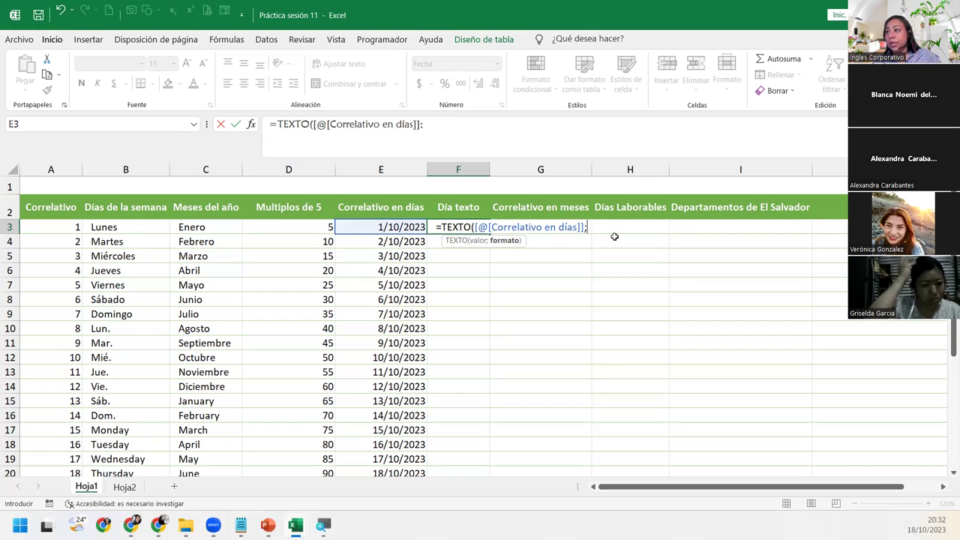
pyautogui.write('"')
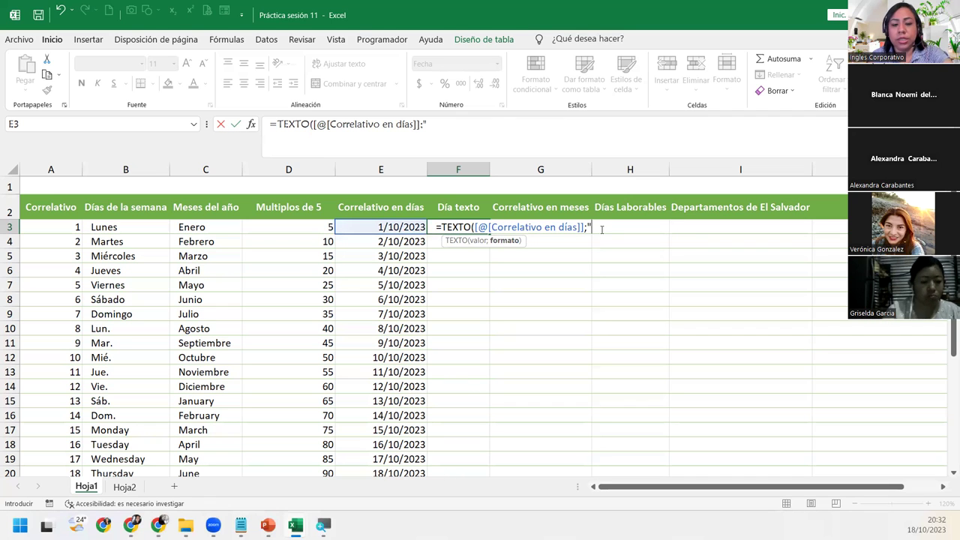
pyautogui.write('dd')
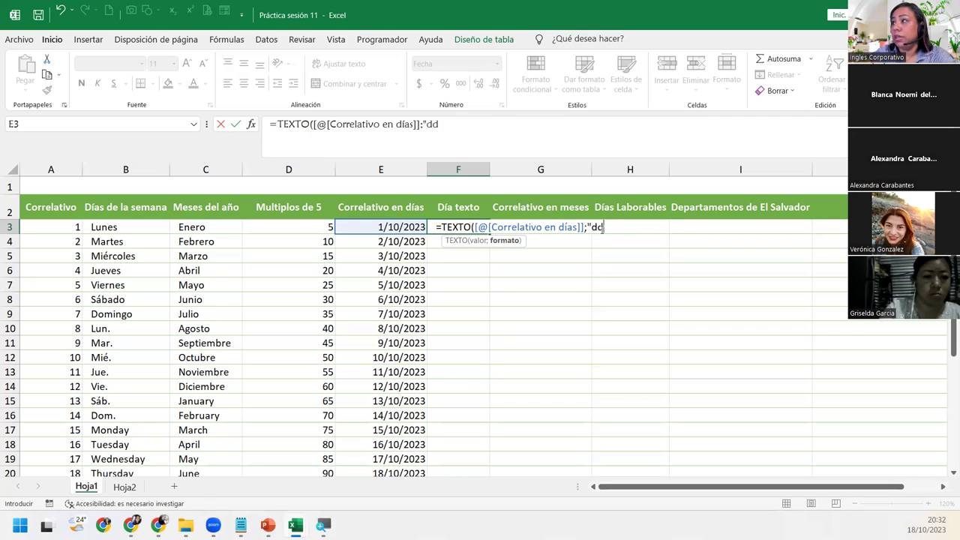
pyautogui.write('dd")')
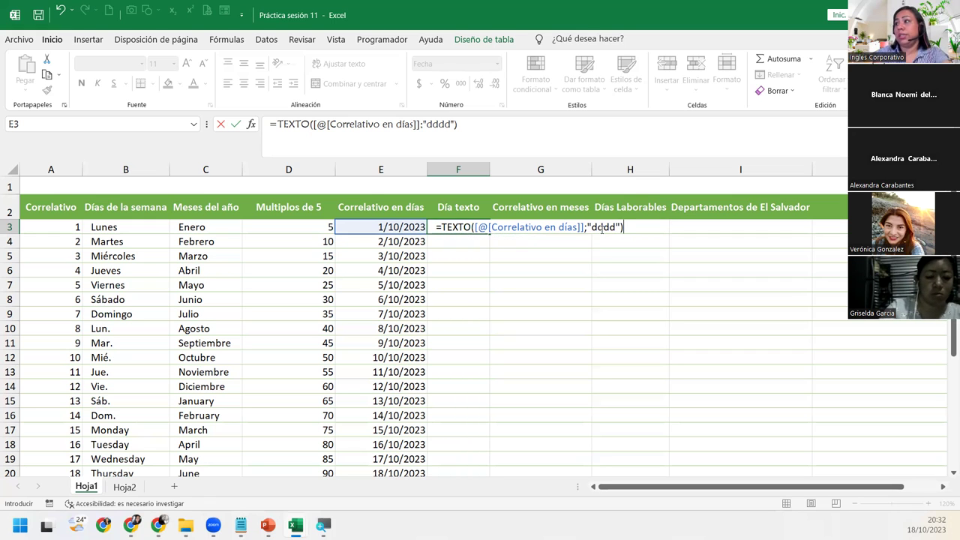
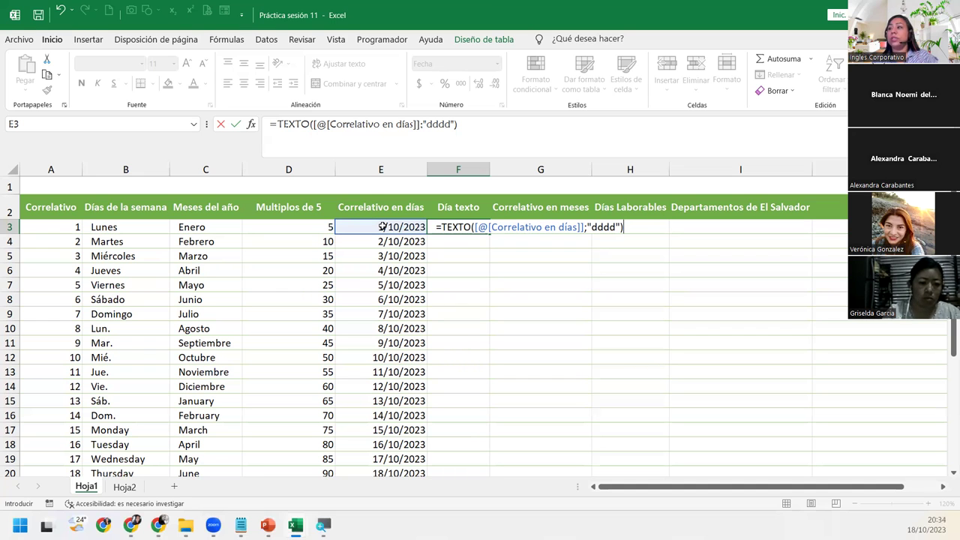
pyautogui.press('Return')
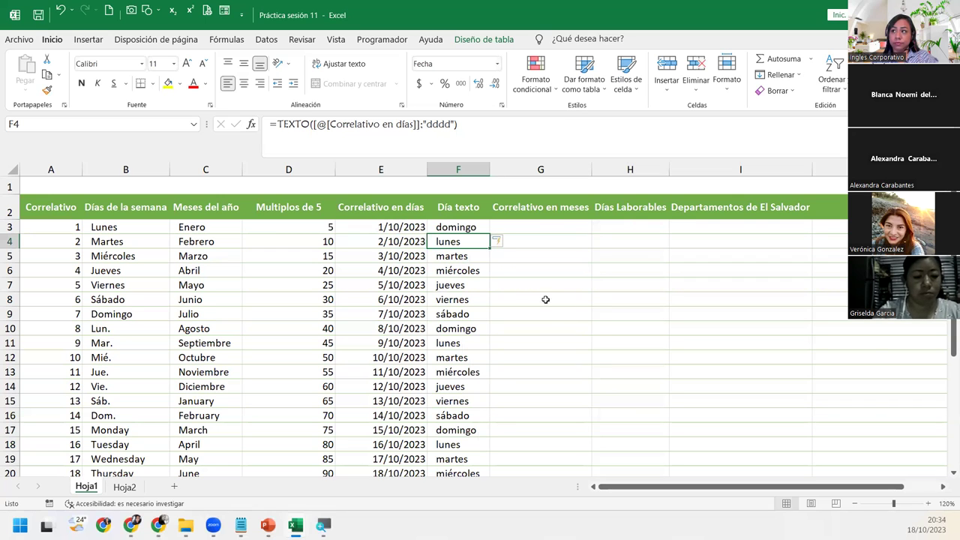
# Step: Examine the weekday names down the Día texto column and the value reference in the F4 TEXTO formula
pyautogui.click(518, 293)
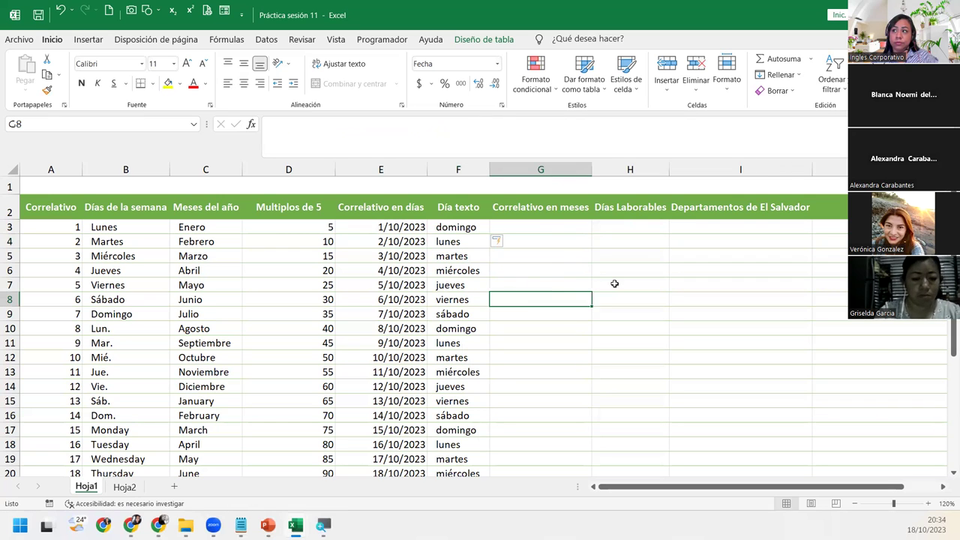
pyautogui.scroll(-10, 484, 357)
pyautogui.scroll(2, 476, 345)
pyautogui.scroll(5, 482, 339)
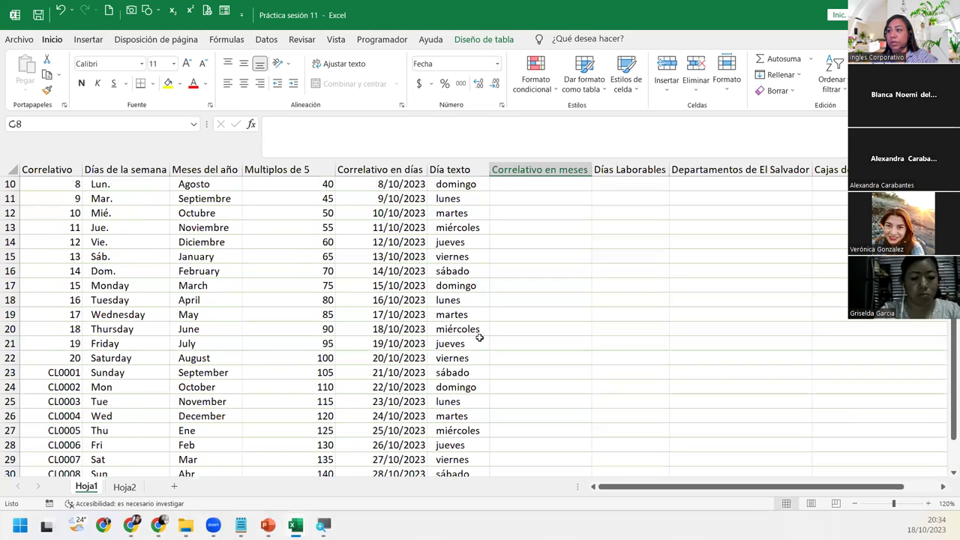
pyautogui.scroll(2, 479, 338)
pyautogui.click(461, 417)
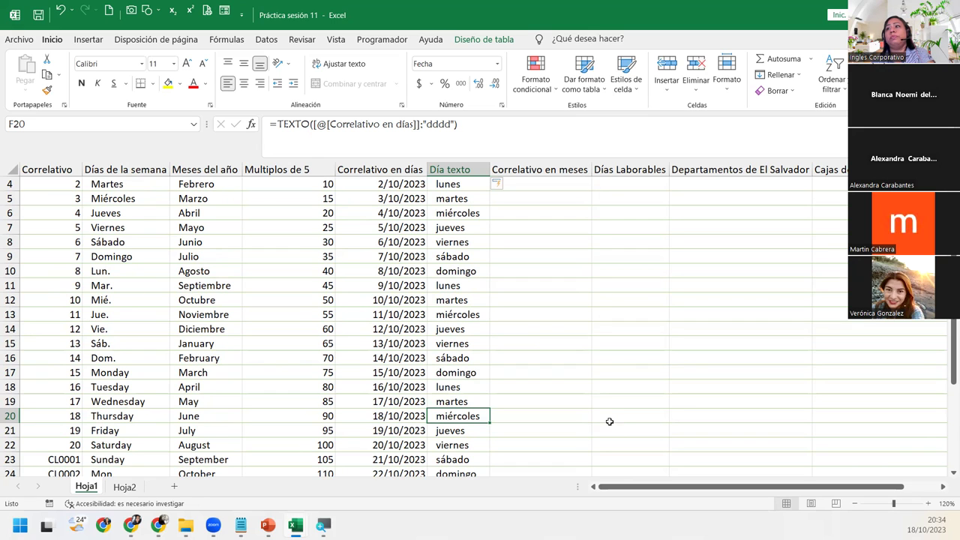
pyautogui.doubleClick(473, 184)
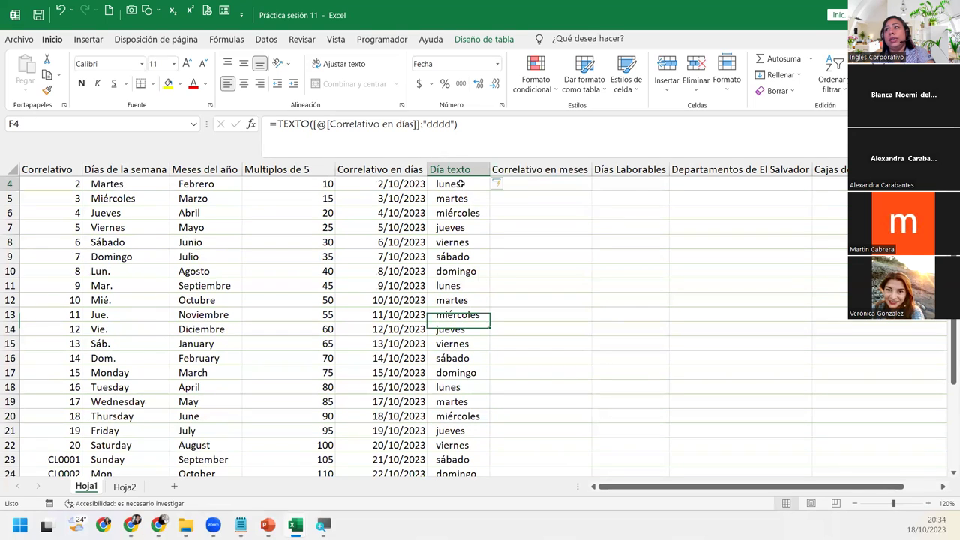
pyautogui.moveTo(476, 183); pyautogui.dragTo(589, 188)
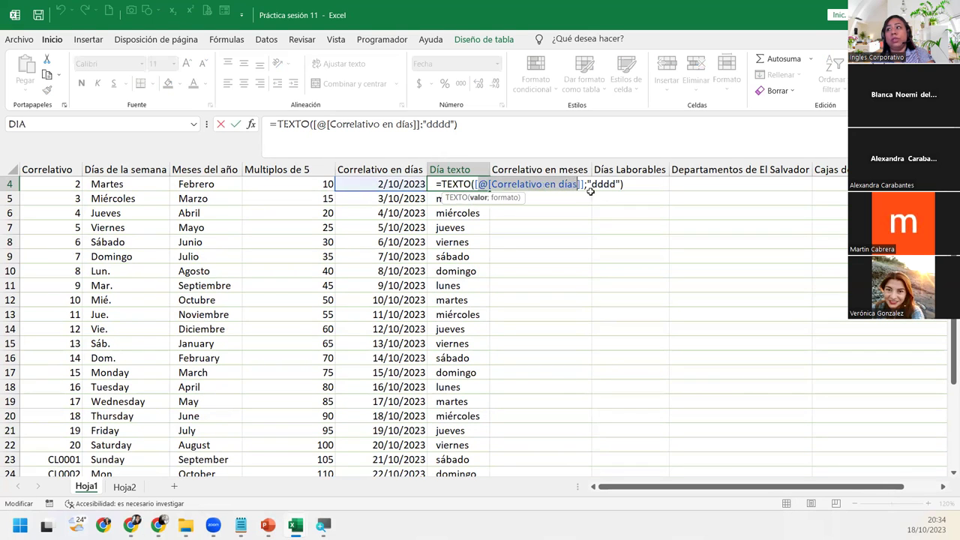
pyautogui.click(635, 181)
pyautogui.press('Return')
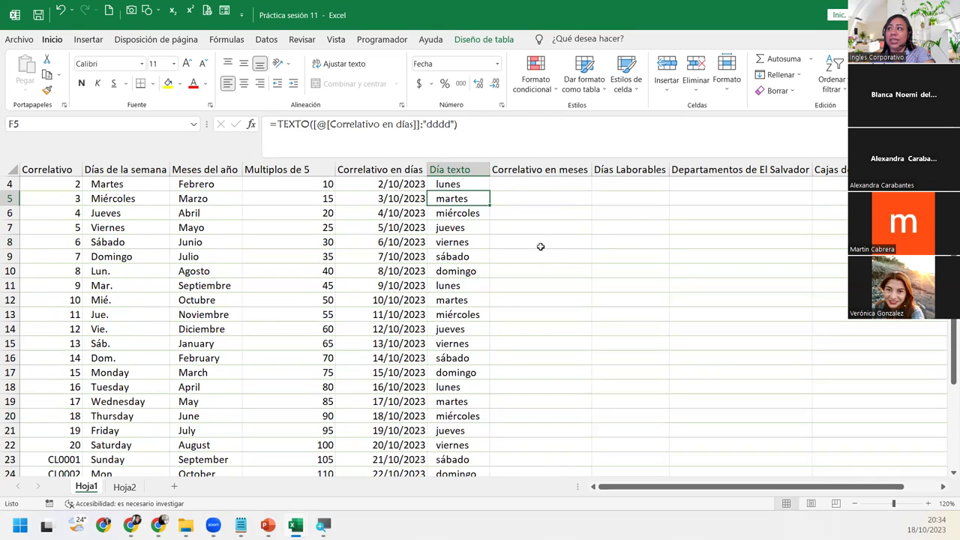
# Step: Review the TEXTO formula in F3 and look over the available table format styles without applying one
pyautogui.scroll(1, 553, 240)
pyautogui.click(593, 93)
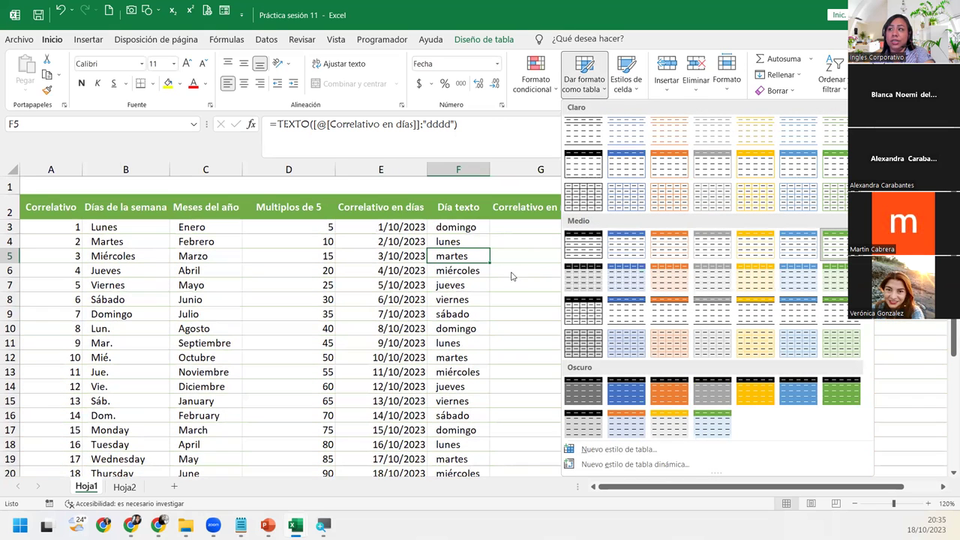
pyautogui.click(510, 271)
pyautogui.click(469, 228)
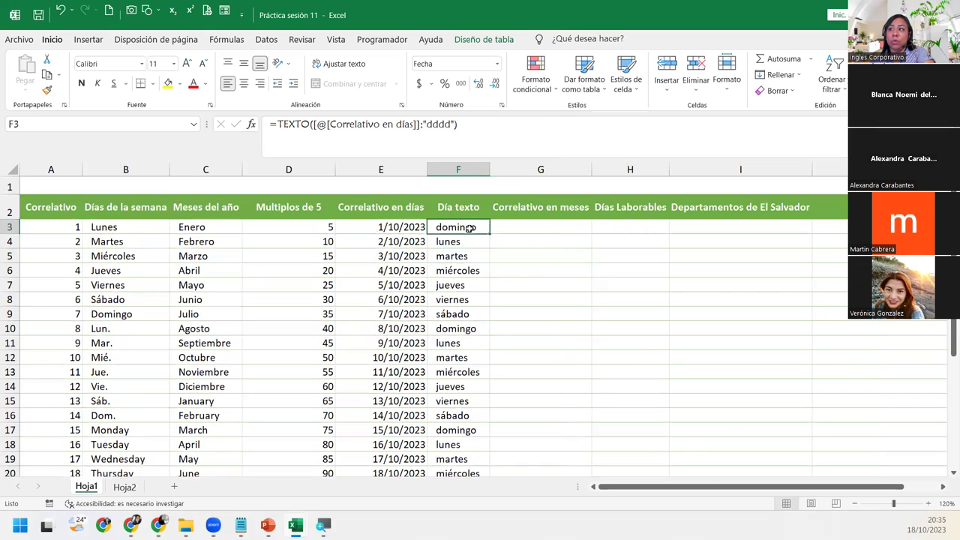
pyautogui.doubleClick(469, 227)
pyautogui.click(635, 227)
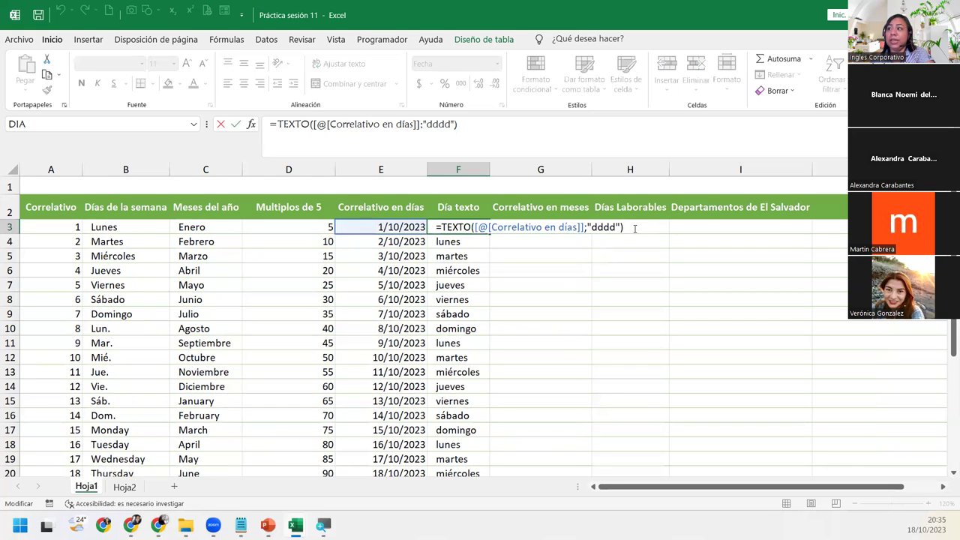
pyautogui.press('Return')
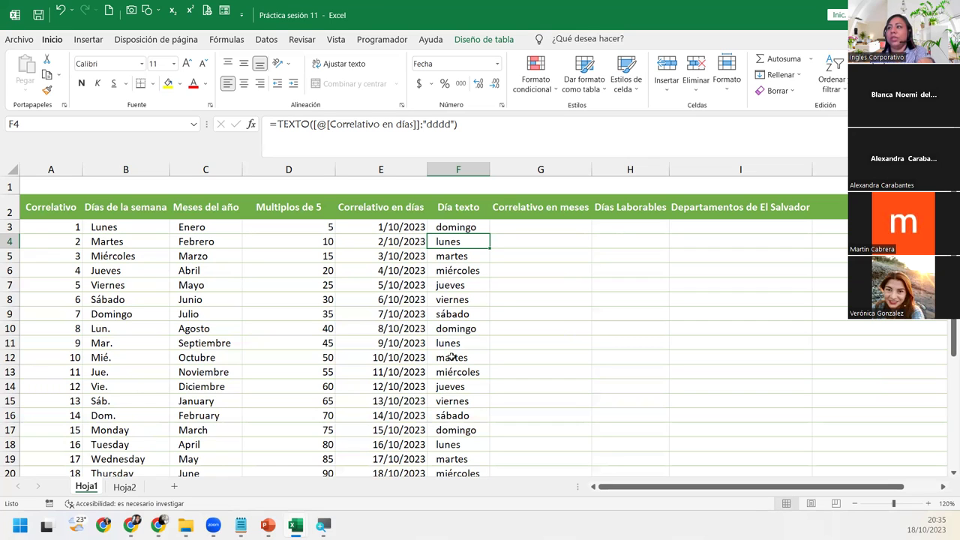
pyautogui.click(449, 225)
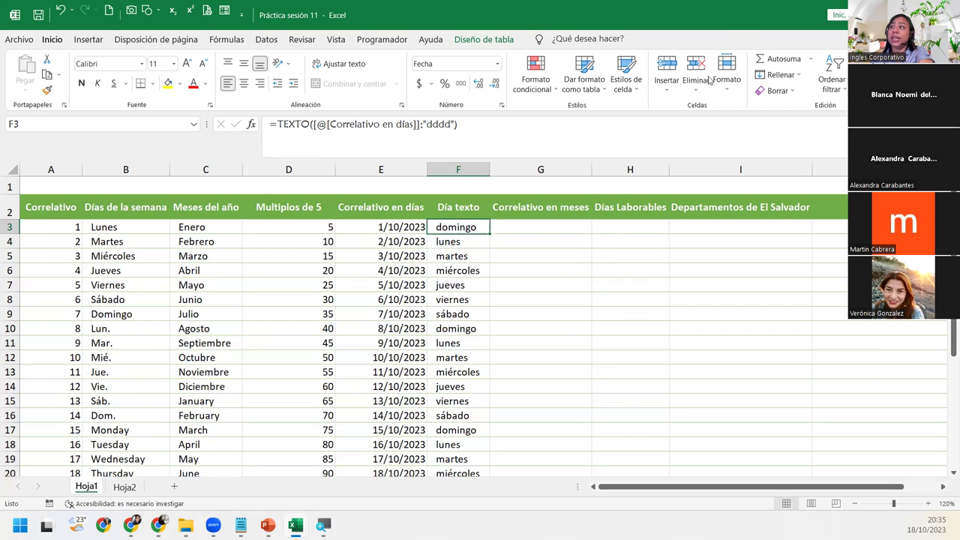
pyautogui.click(584, 75)
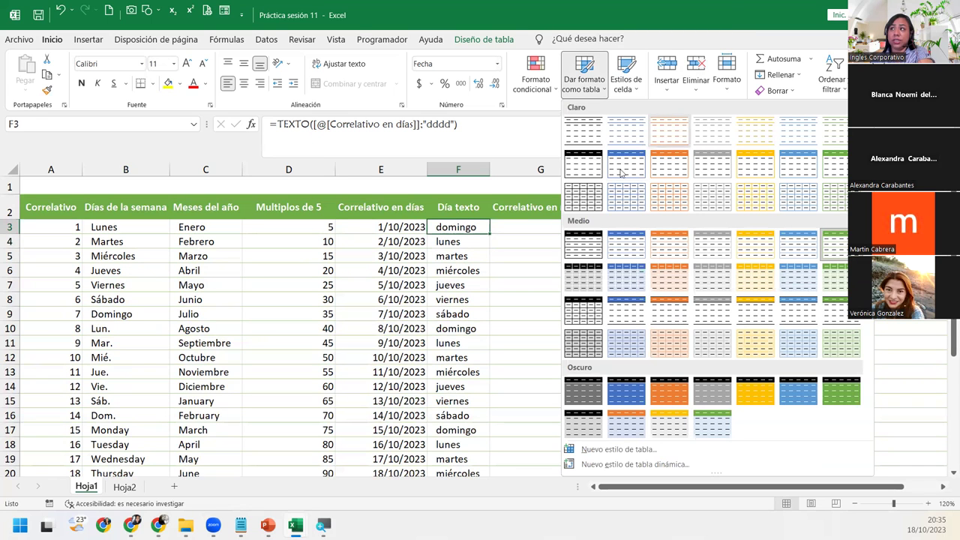
pyautogui.click(510, 292)
pyautogui.click(535, 222)
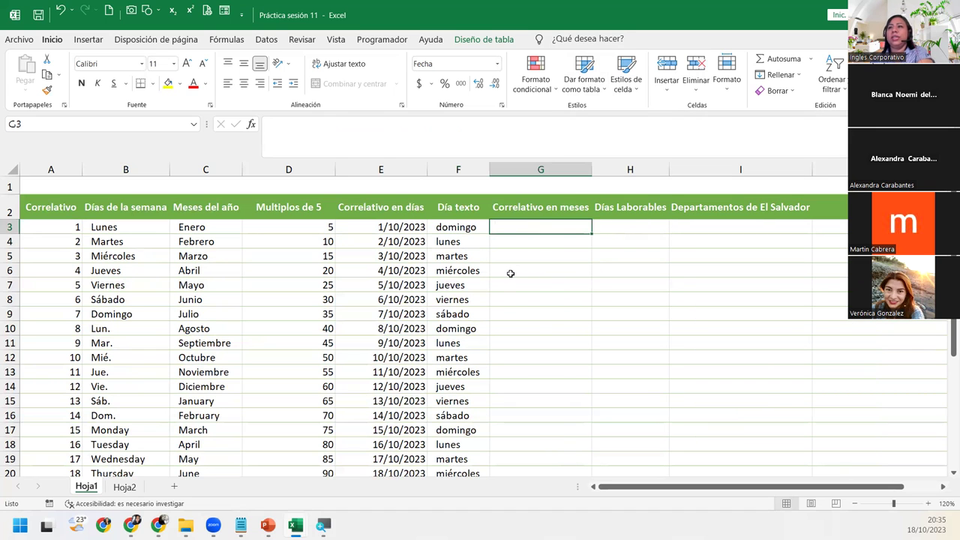
# Step: Enter the date 15/01/2023 in G3 as the starting value of the Correlativo en meses column
pyautogui.scroll(-7, 387, 387)
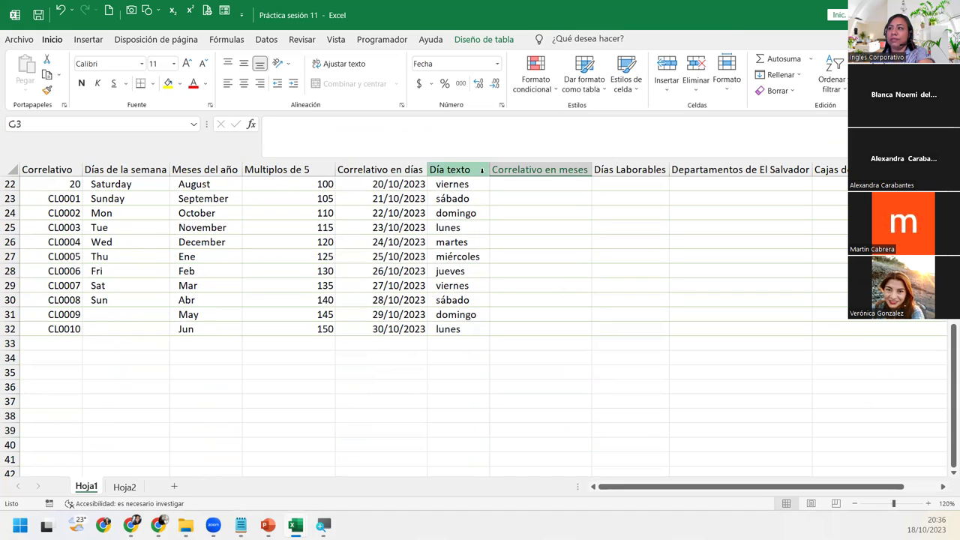
pyautogui.click(546, 198)
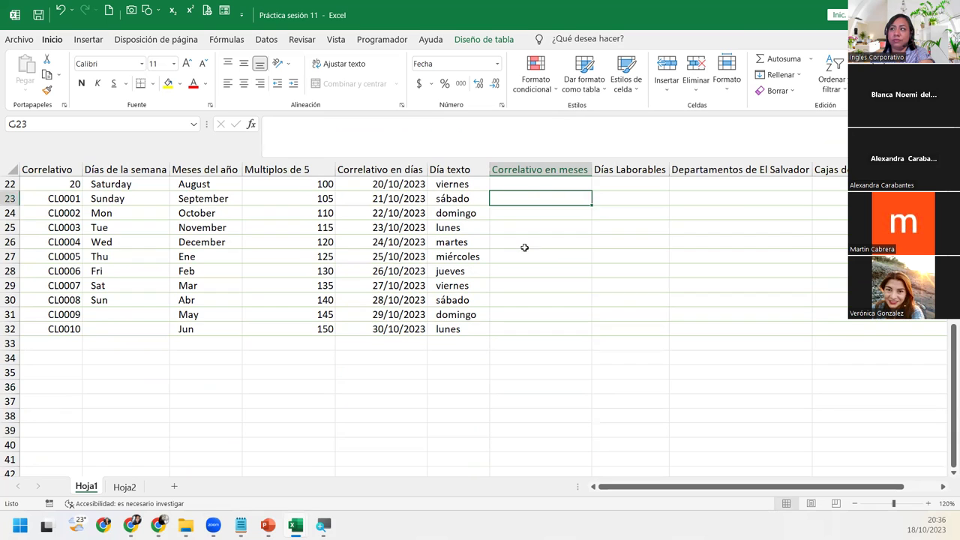
pyautogui.scroll(7, 524, 248)
pyautogui.click(527, 228)
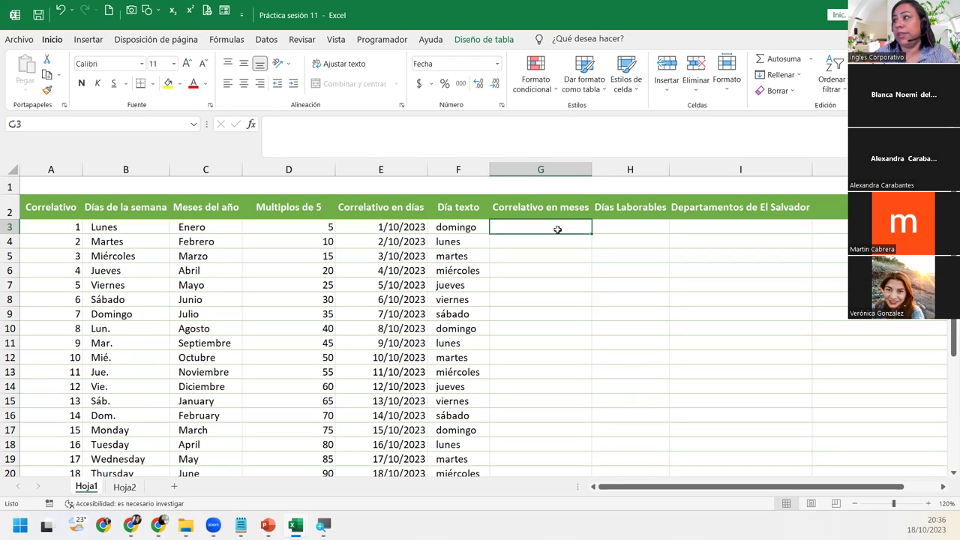
pyautogui.write('15/')
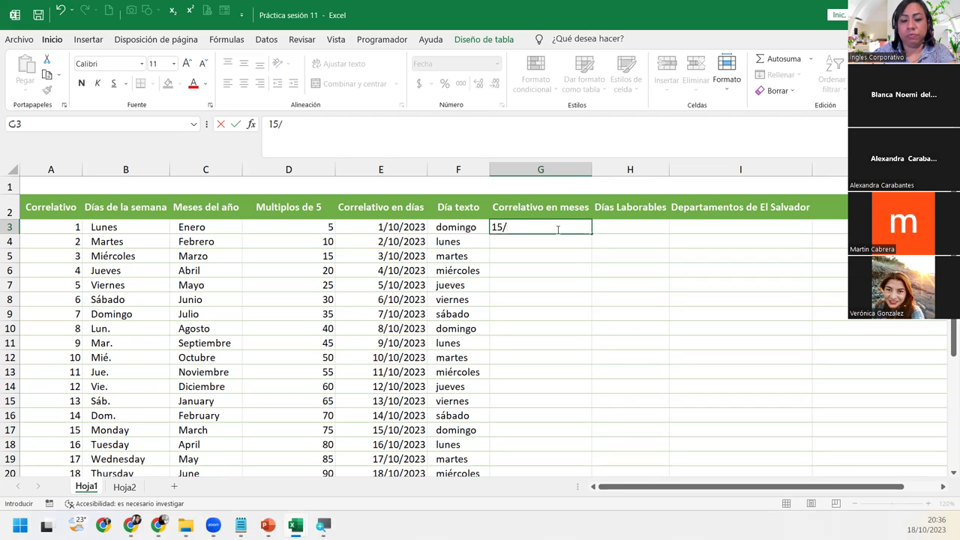
pyautogui.write('01/')
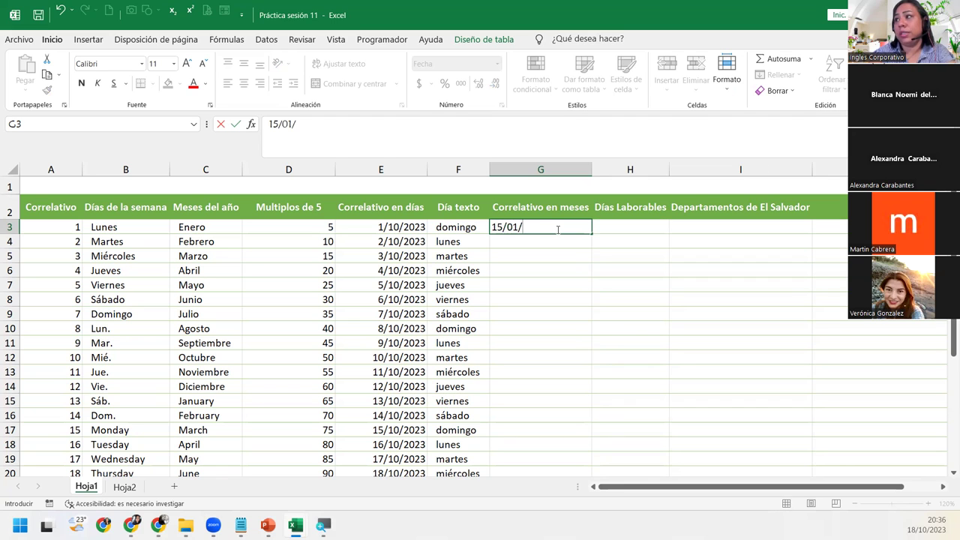
pyautogui.write('2023')
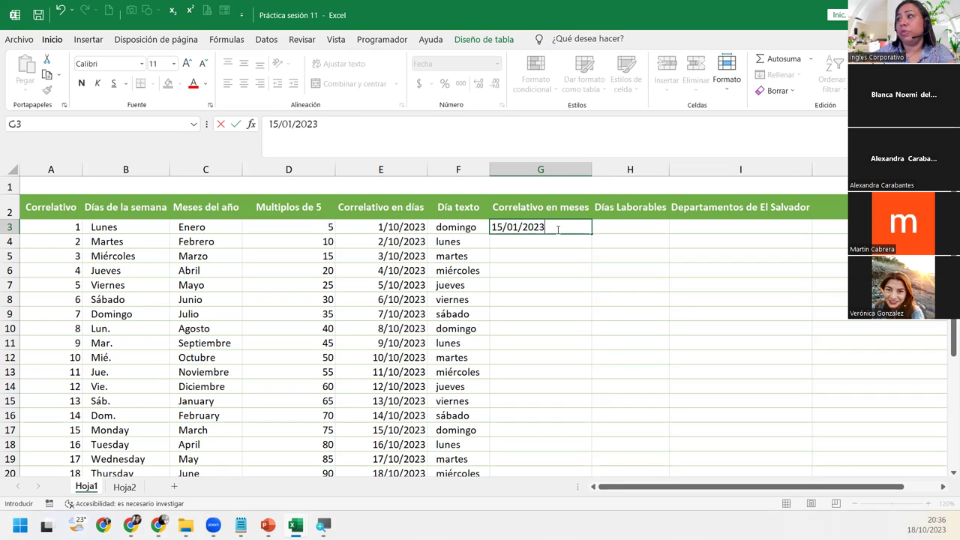
pyautogui.press('Return')
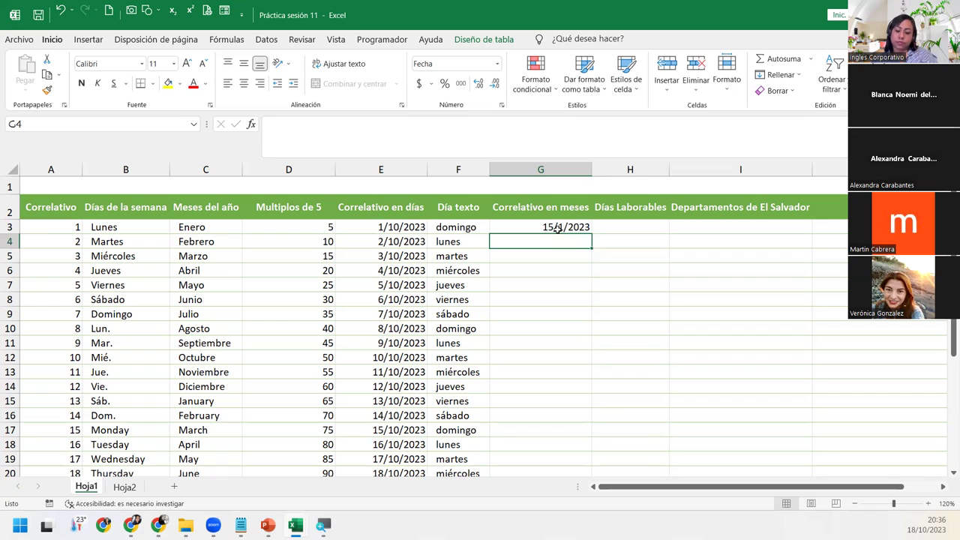
pyautogui.click(582, 226)
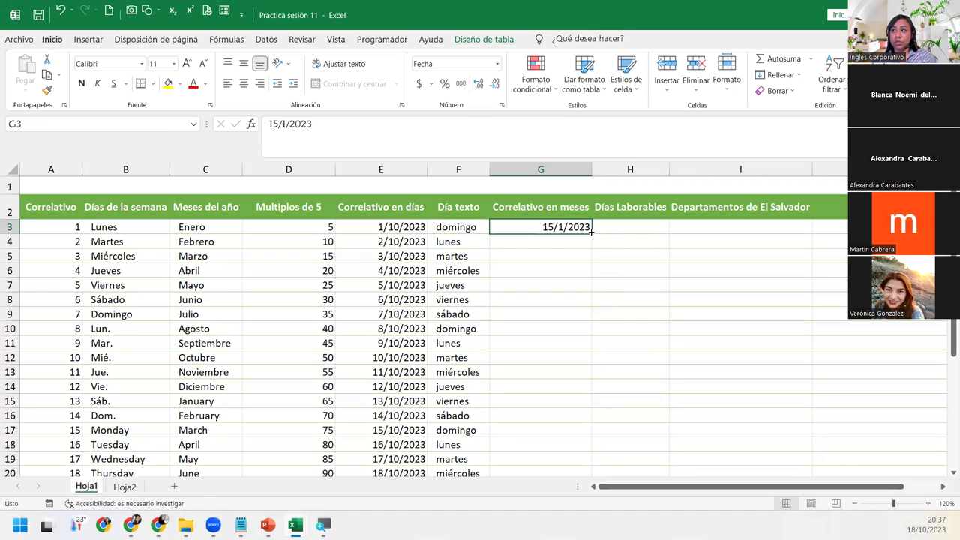
pyautogui.moveTo(591, 233); pyautogui.dragTo(593, 450)
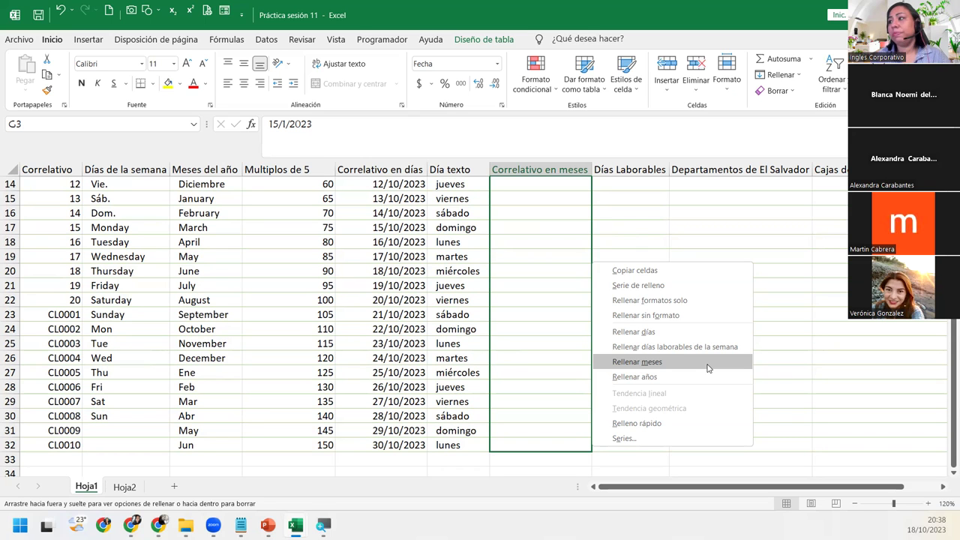
pyautogui.press('Escape')
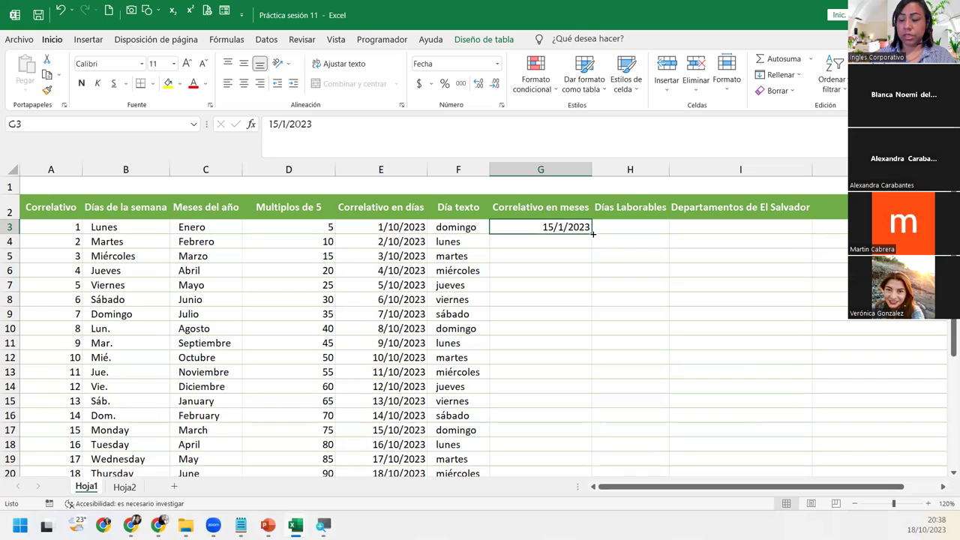
# Step: Fill the Correlativo en meses column from G3 down to G32 with dates that advance by month
pyautogui.moveTo(593, 233); pyautogui.dragTo(593, 455)
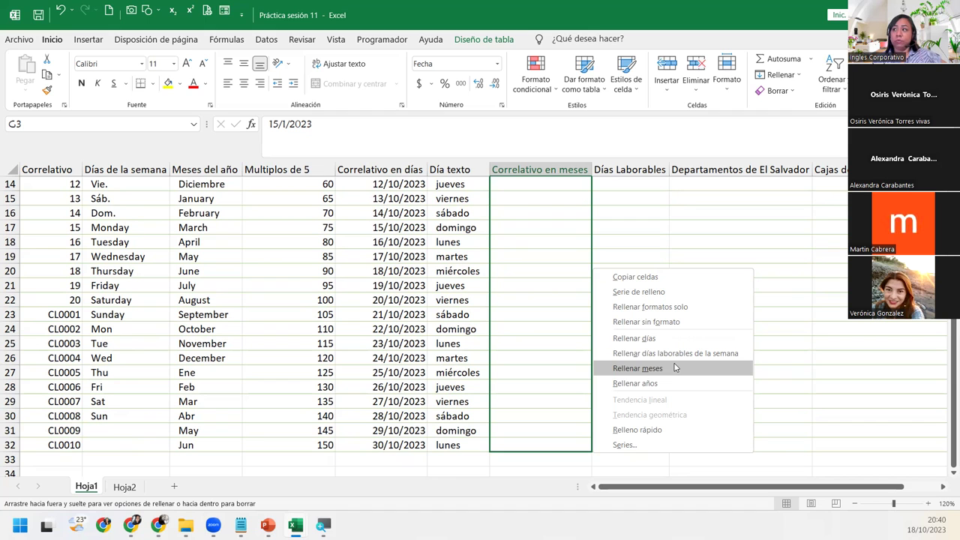
pyautogui.press('Escape')
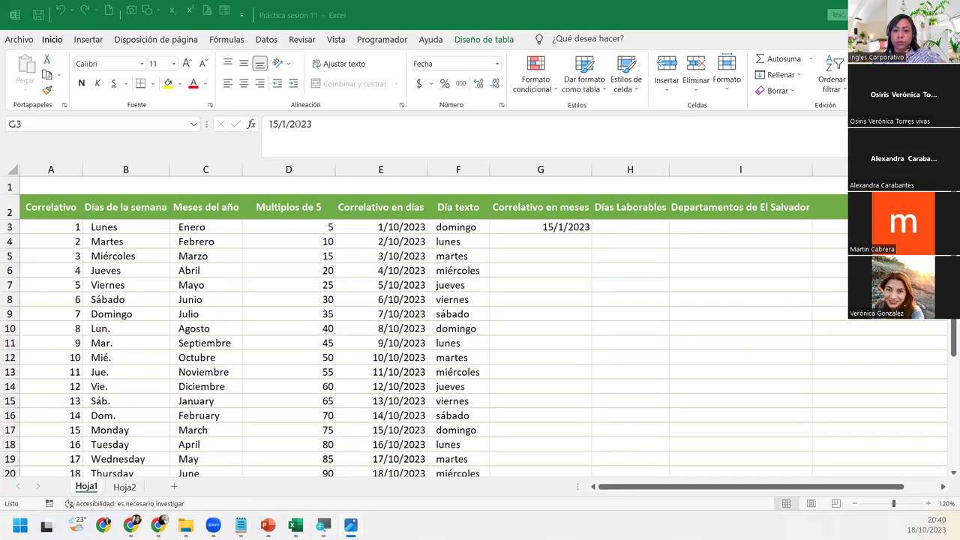
pyautogui.click(576, 231)
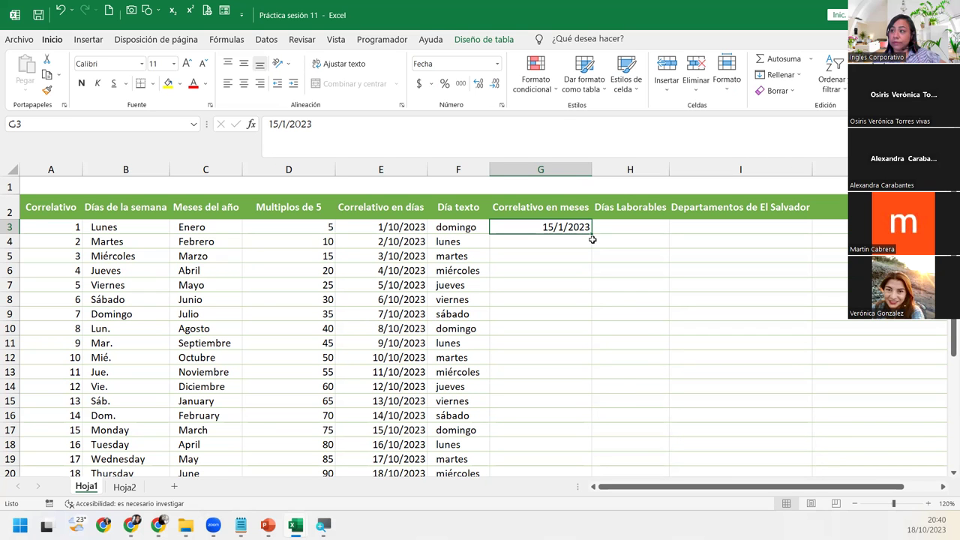
pyautogui.moveTo(592, 238); pyautogui.dragTo(580, 458)
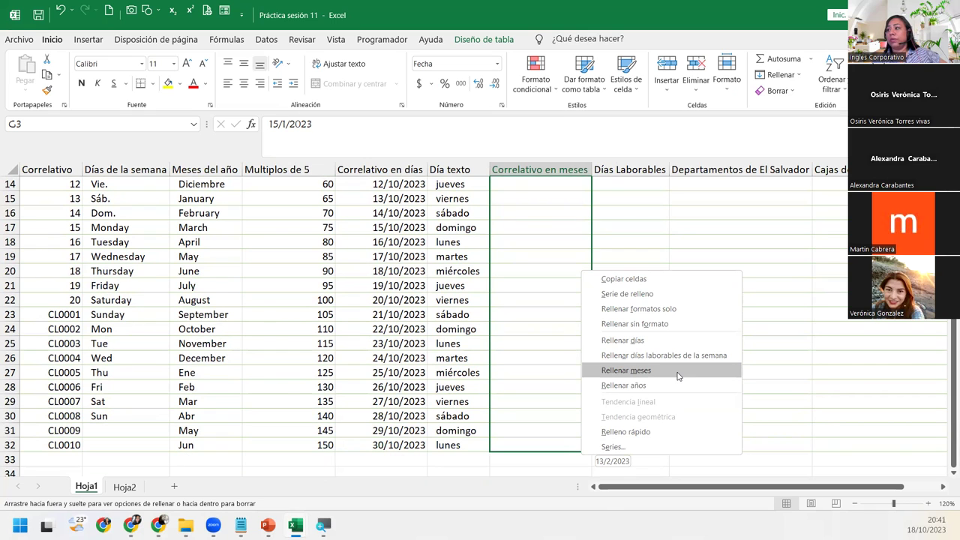
pyautogui.click(627, 370)
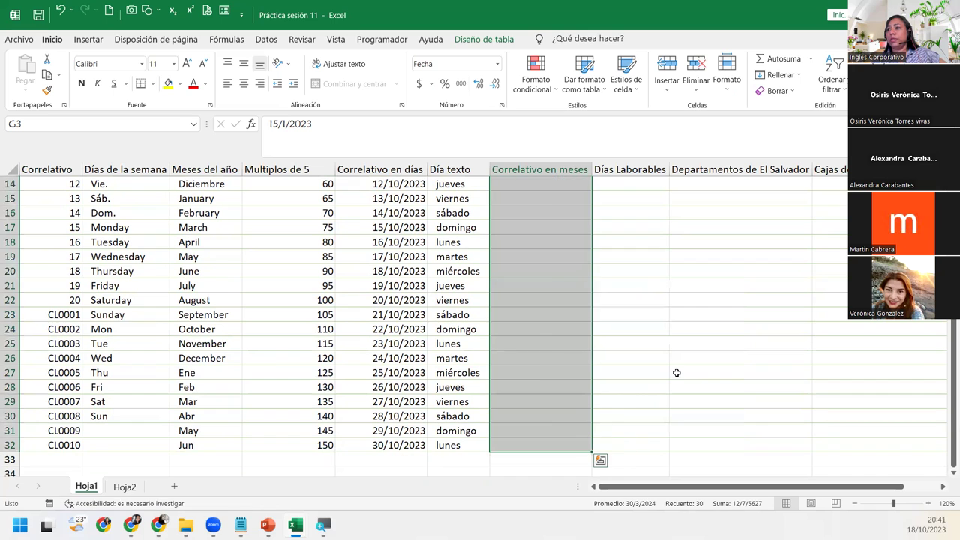
# Step: Examine the monthly date sequence in the Correlativo en meses column from G3 to G32
pyautogui.click(541, 446)
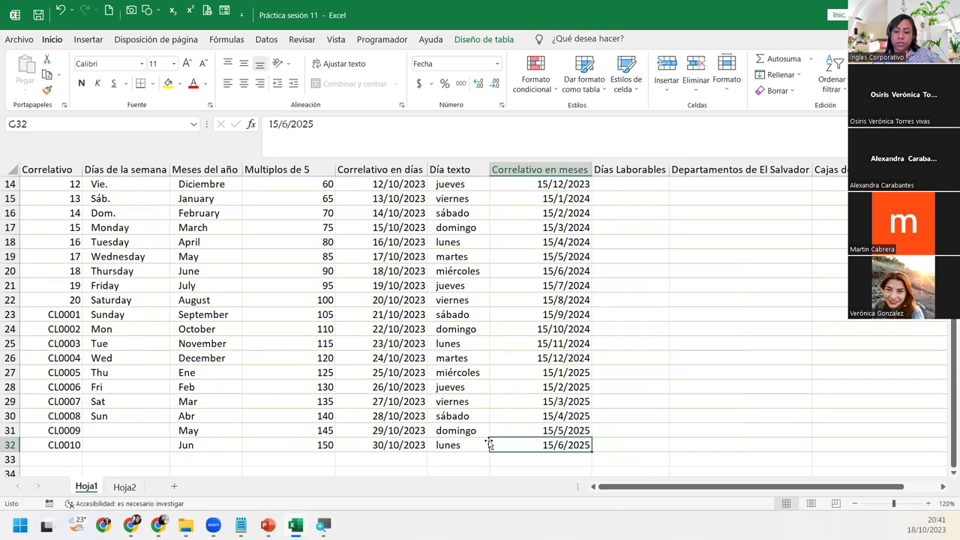
pyautogui.scroll(5, 488, 443)
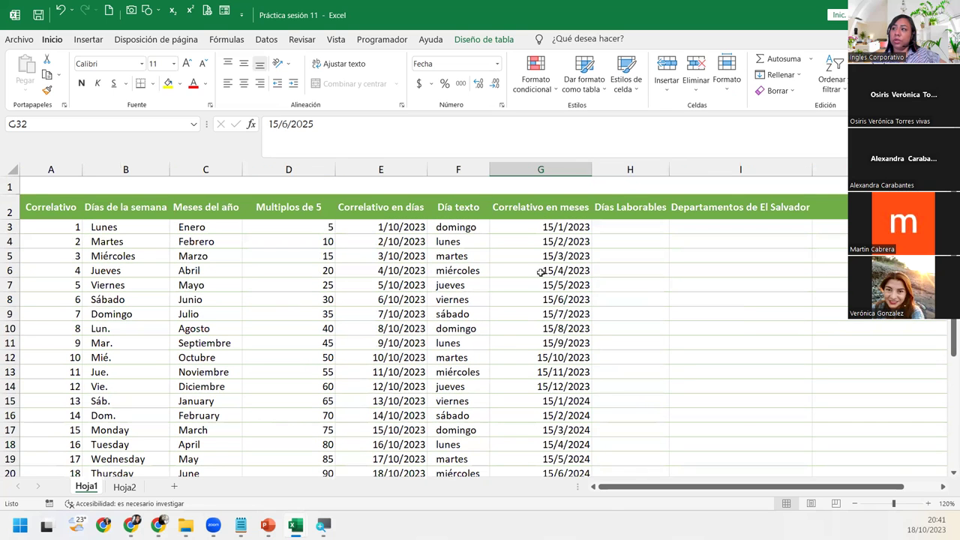
pyautogui.click(534, 227)
pyautogui.click(535, 239)
pyautogui.click(534, 255)
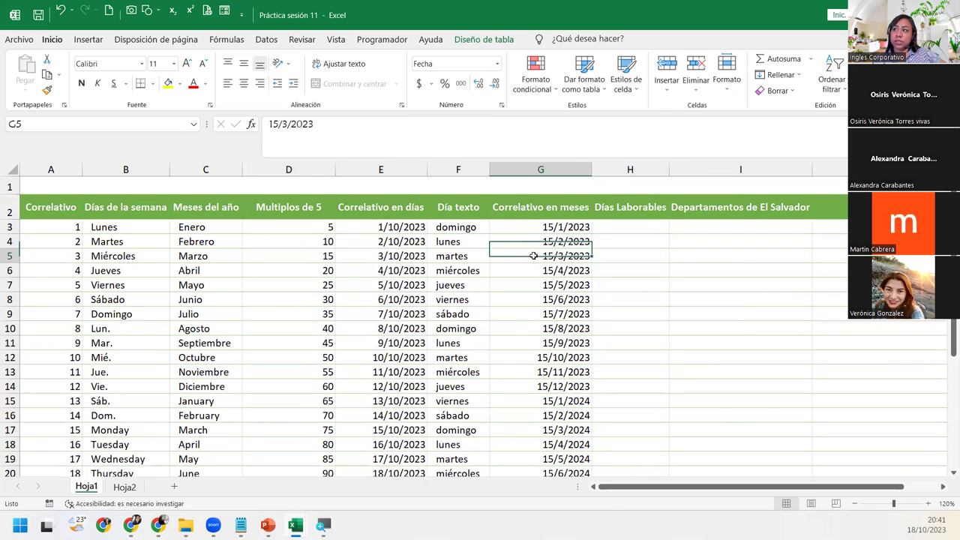
pyautogui.click(528, 268)
pyautogui.click(531, 289)
pyautogui.click(530, 299)
pyautogui.click(530, 343)
pyautogui.click(530, 372)
pyautogui.click(531, 386)
pyautogui.scroll(-5, 561, 425)
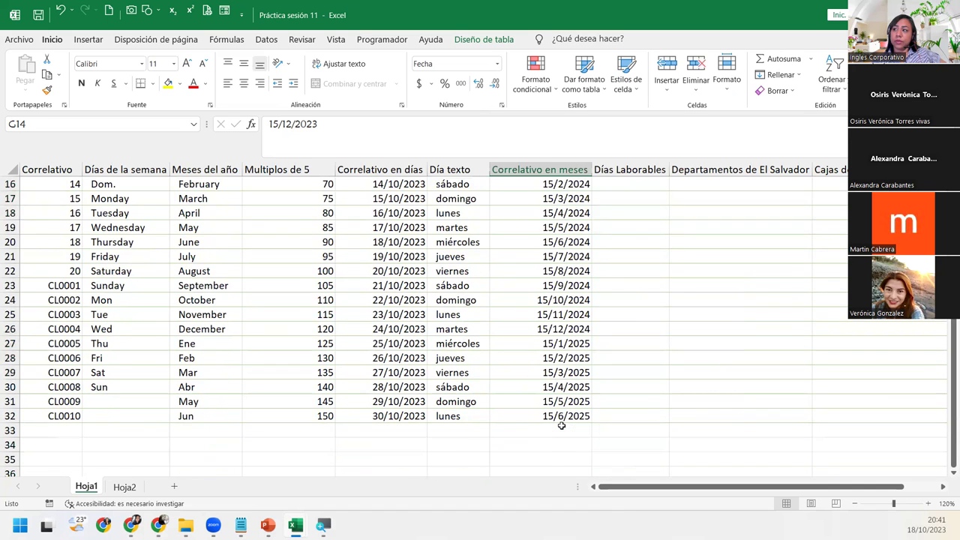
# Step: Format the Correlativo en meses dates in G3:G32 with the custom type d-mmm-yy
pyautogui.scroll(5, 561, 425)
pyautogui.moveTo(514, 228); pyautogui.dragTo(556, 457)
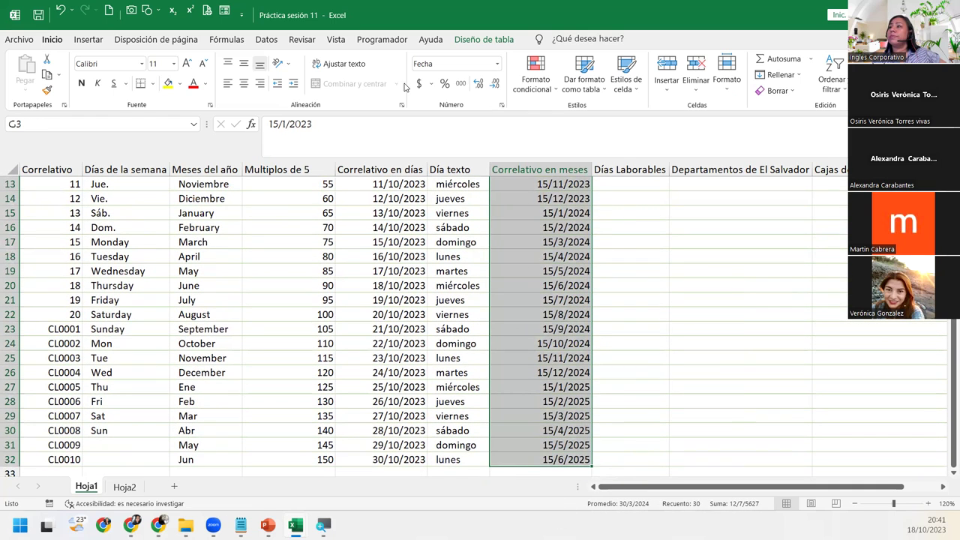
pyautogui.click(501, 105)
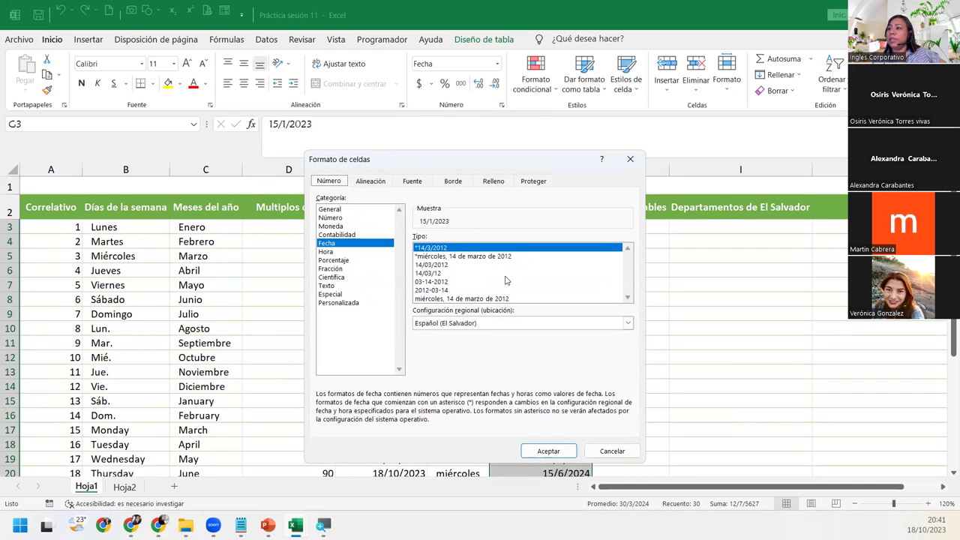
pyautogui.click(349, 303)
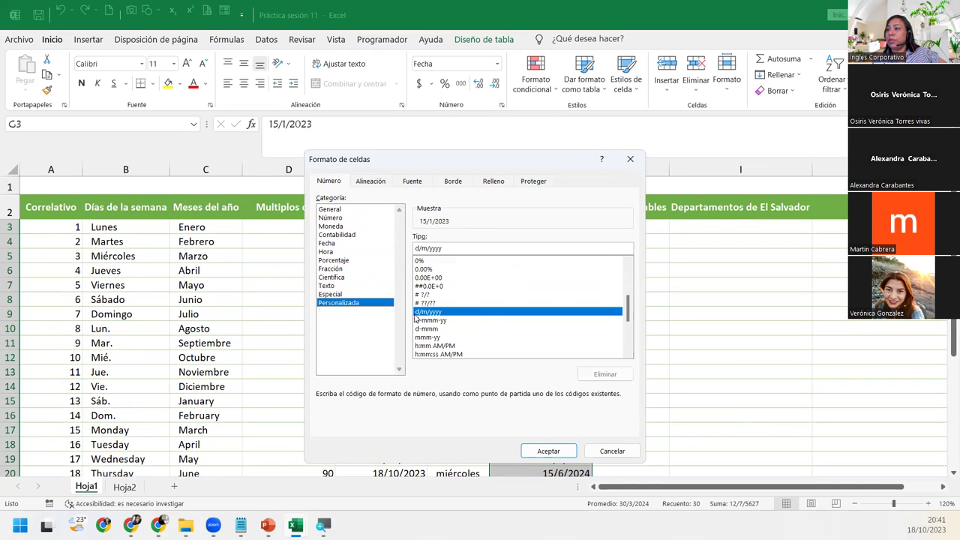
pyautogui.click(432, 330)
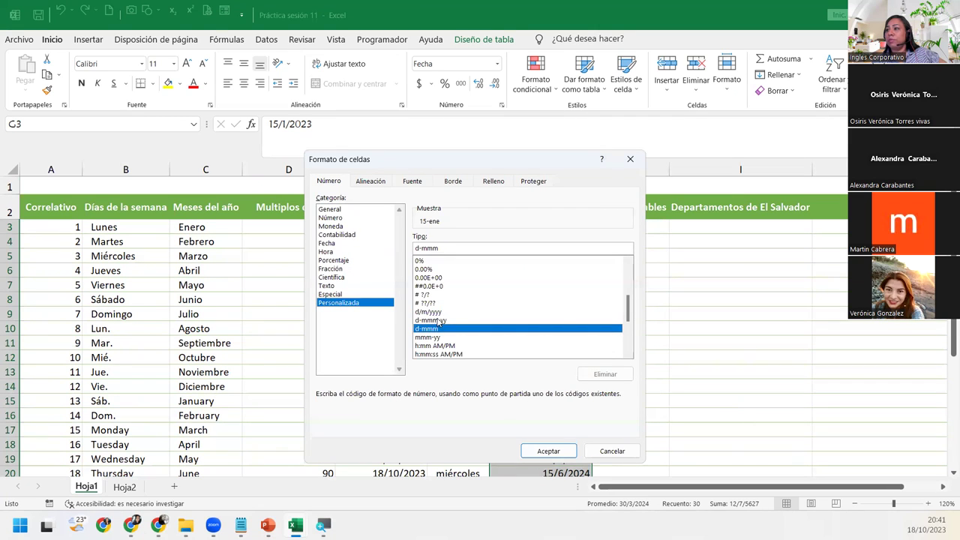
pyautogui.click(439, 321)
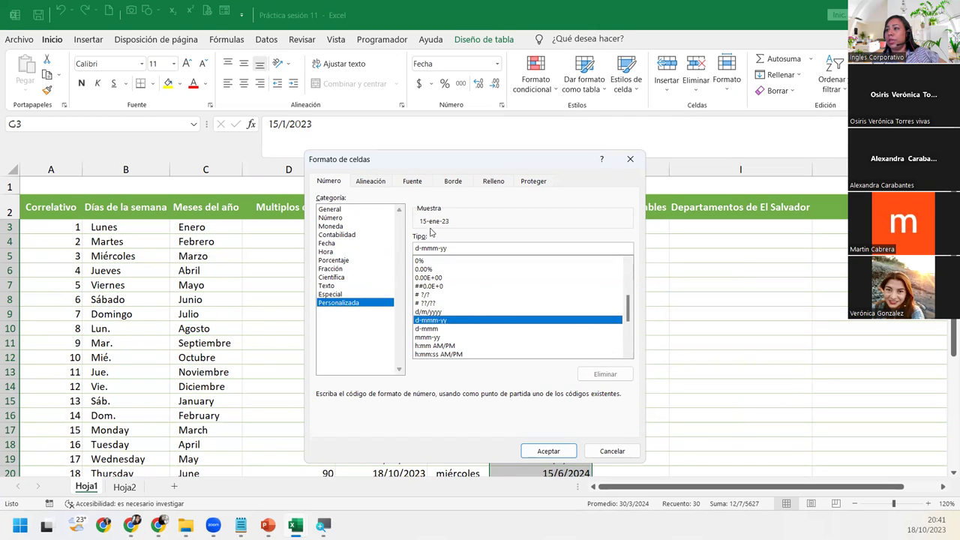
pyautogui.click(552, 449)
pyautogui.click(523, 268)
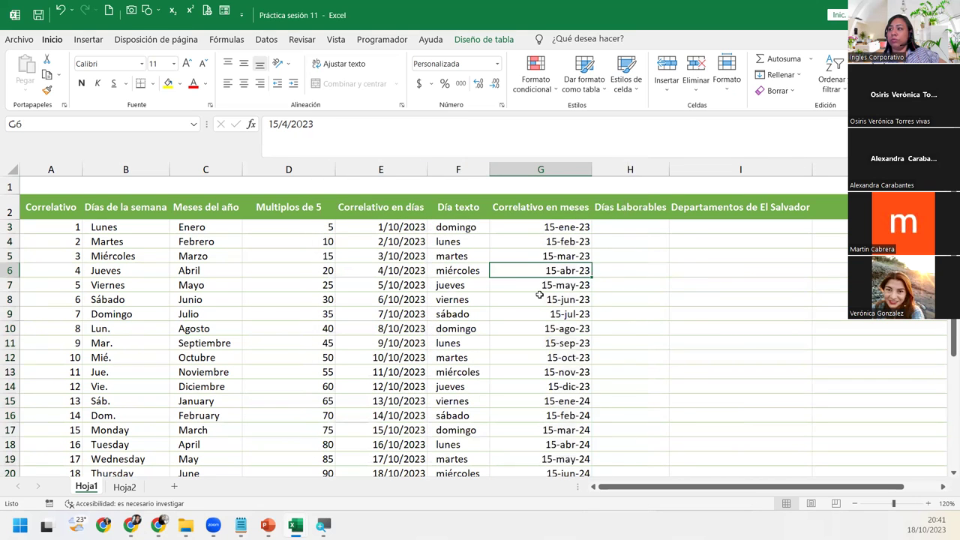
pyautogui.scroll(-3, 539, 294)
pyautogui.scroll(-2, 539, 294)
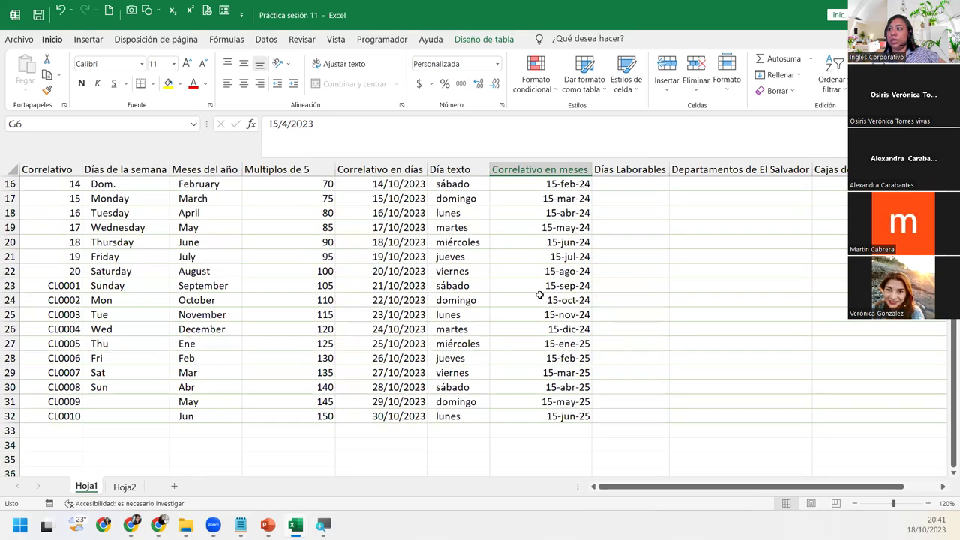
pyautogui.scroll(5, 540, 295)
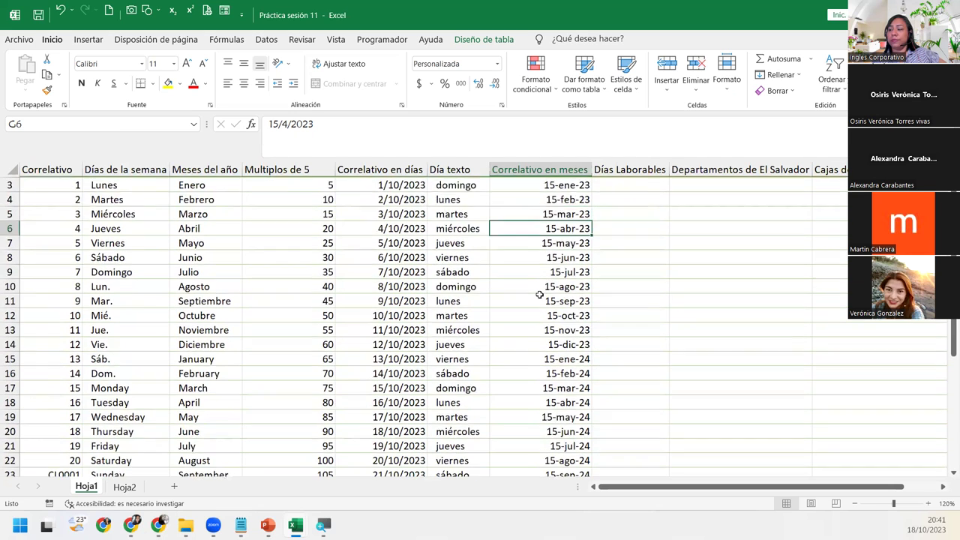
# Step: Clear the Correlativo en meses dates in G4:G32, keeping only the starting date in G3
pyautogui.click(534, 227)
pyautogui.click(630, 242)
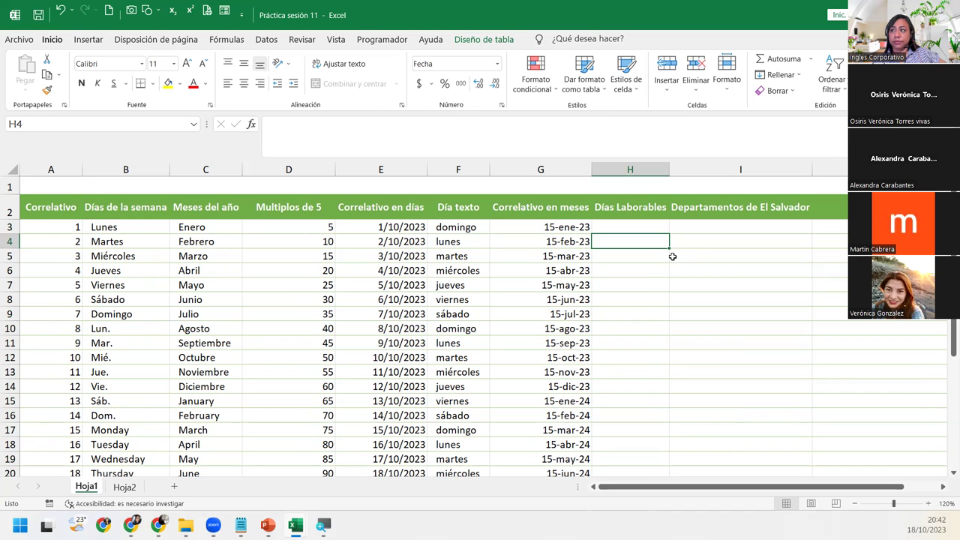
pyautogui.click(554, 238)
pyautogui.moveTo(555, 238); pyautogui.dragTo(529, 445)
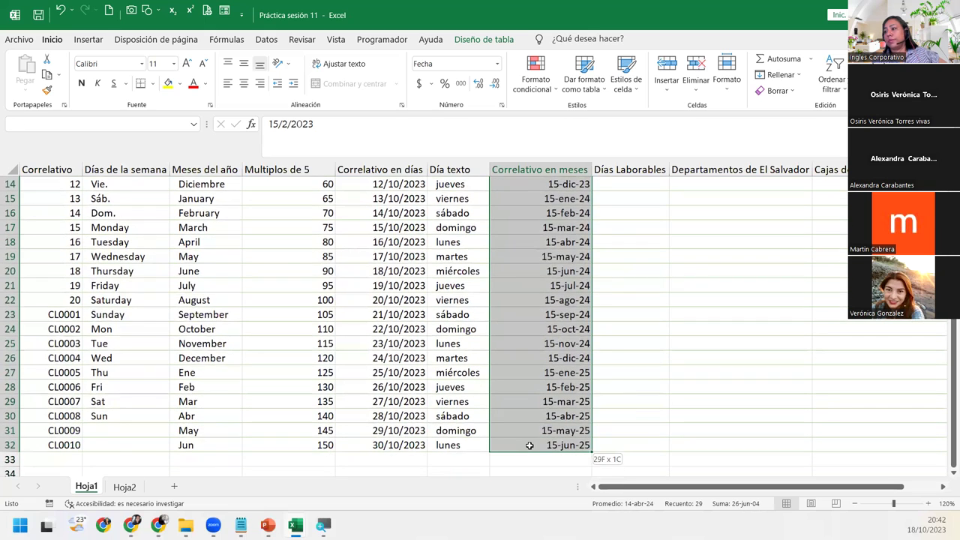
pyautogui.press('Delete')
pyautogui.scroll(5, 540, 435)
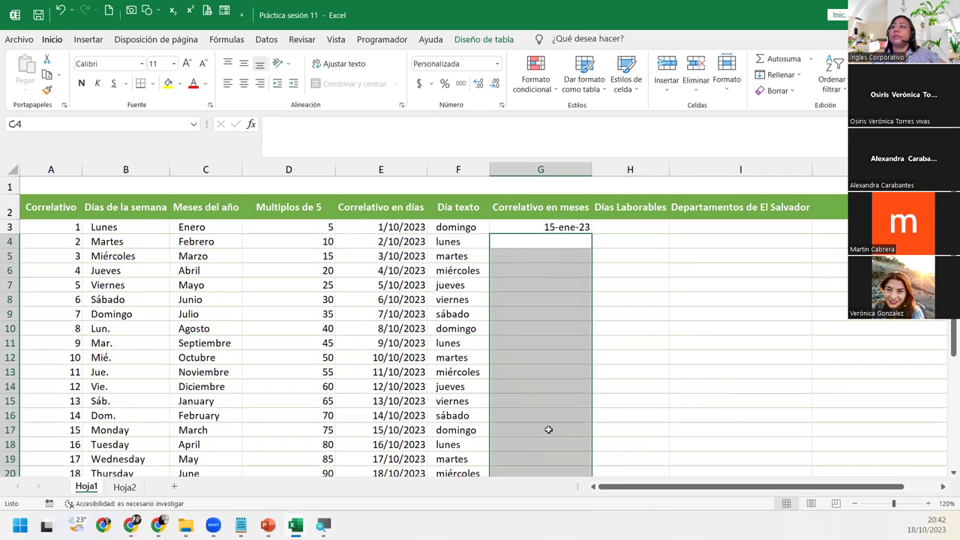
# Step: Refill G4:G32 from the starting date in G3 using the Rellenar meses option
pyautogui.click(549, 226)
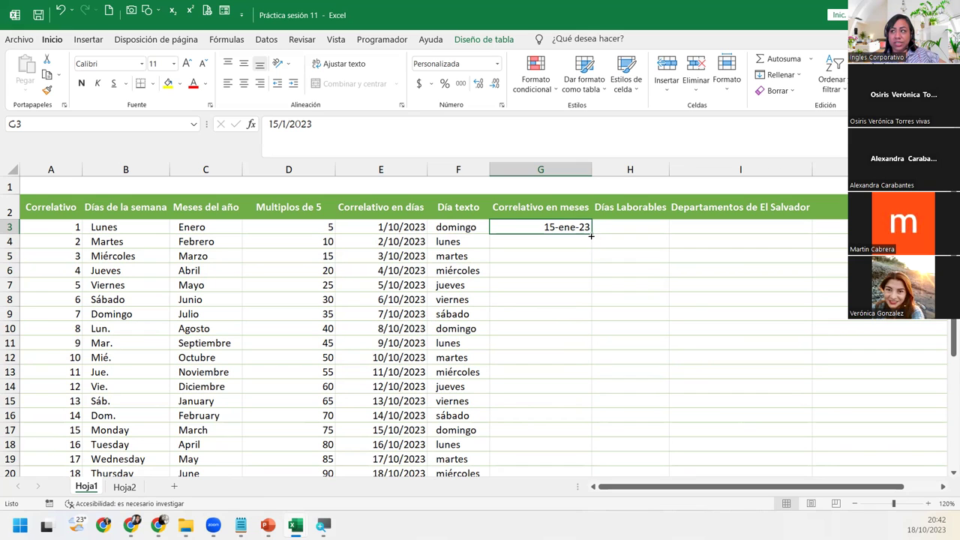
pyautogui.moveTo(591, 235); pyautogui.dragTo(565, 370)
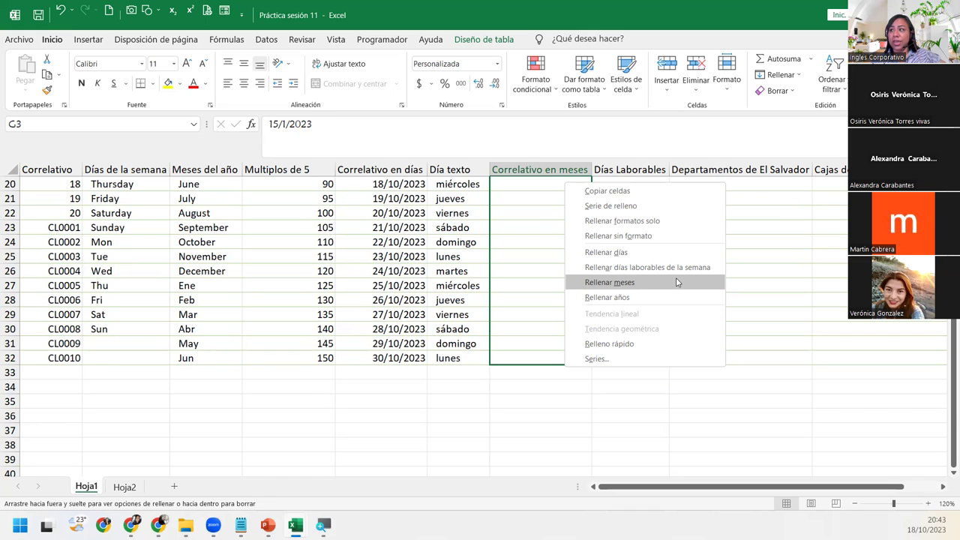
pyautogui.click(676, 282)
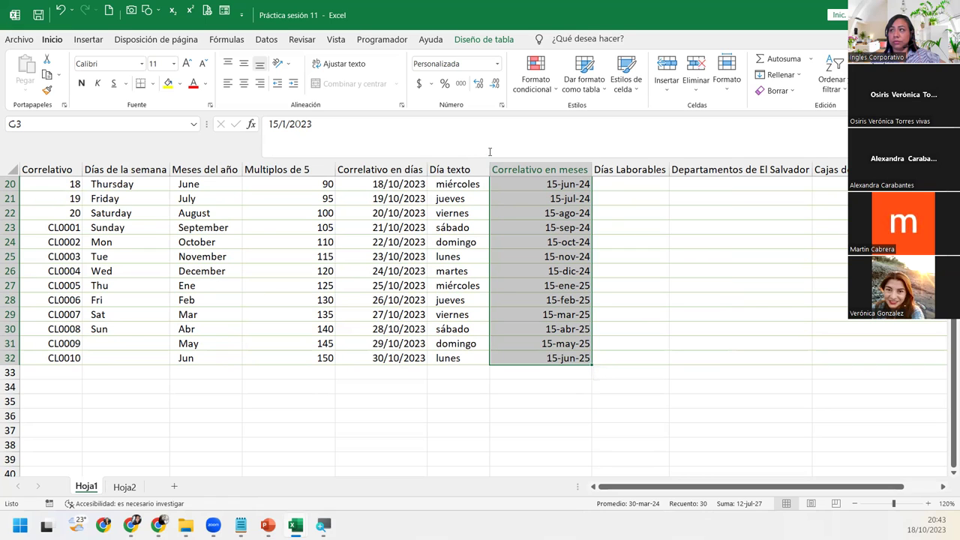
# Step: Review the custom d-mmm-yy format of the Correlativo en meses dates and spot-check values down the column
pyautogui.click(502, 108)
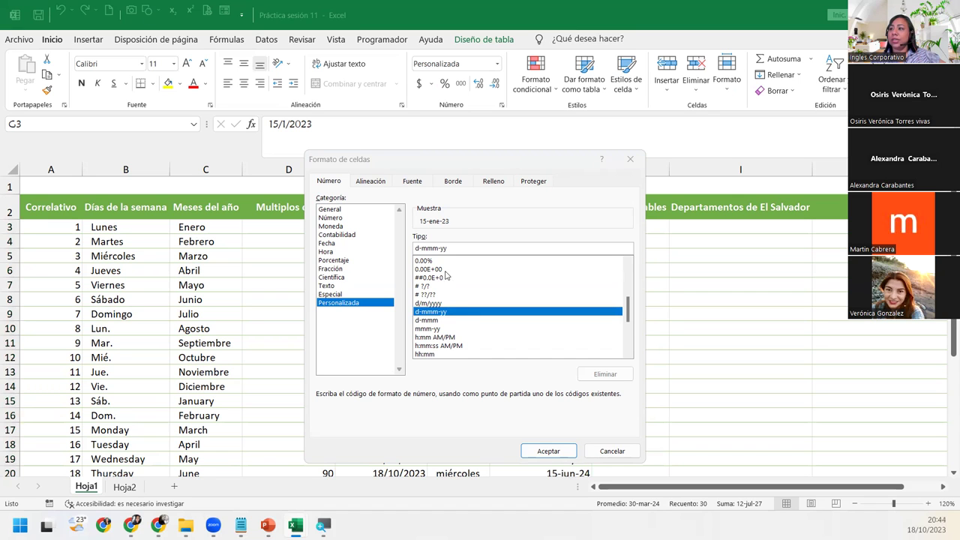
pyautogui.click(548, 450)
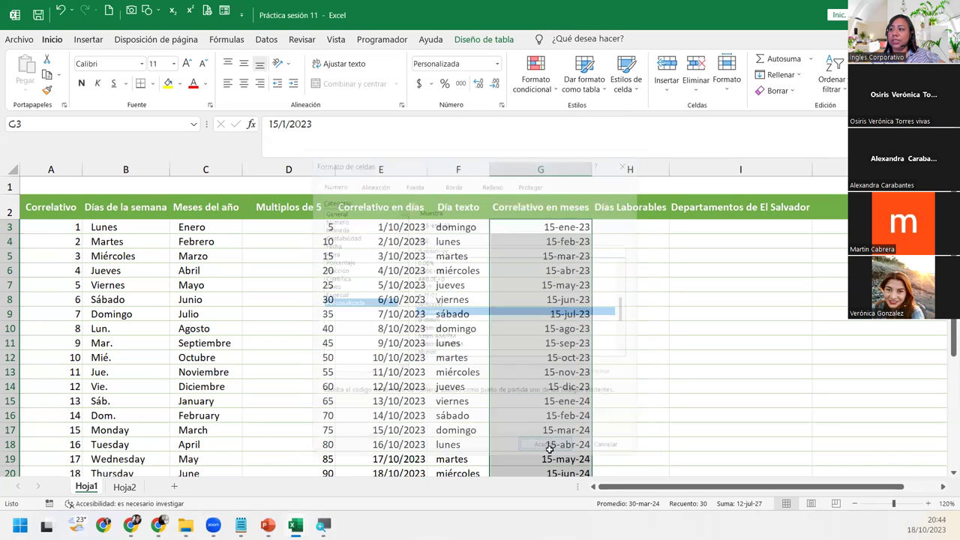
pyautogui.click(525, 281)
pyautogui.click(611, 233)
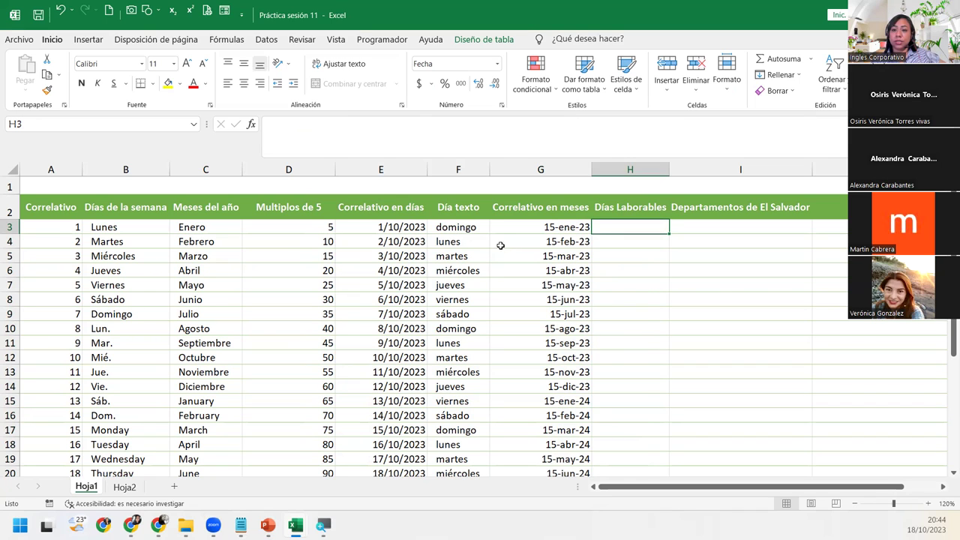
pyautogui.click(555, 238)
pyautogui.click(562, 298)
pyautogui.click(563, 372)
pyautogui.click(564, 456)
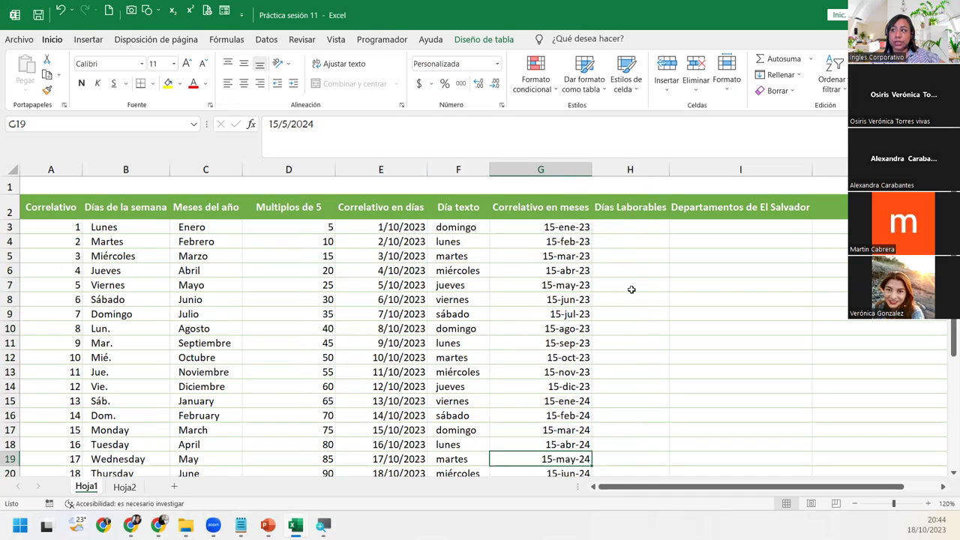
# Step: Enter the date 02/10/2023 in H3 as the starting value of the Días Laborables column
pyautogui.click(639, 226)
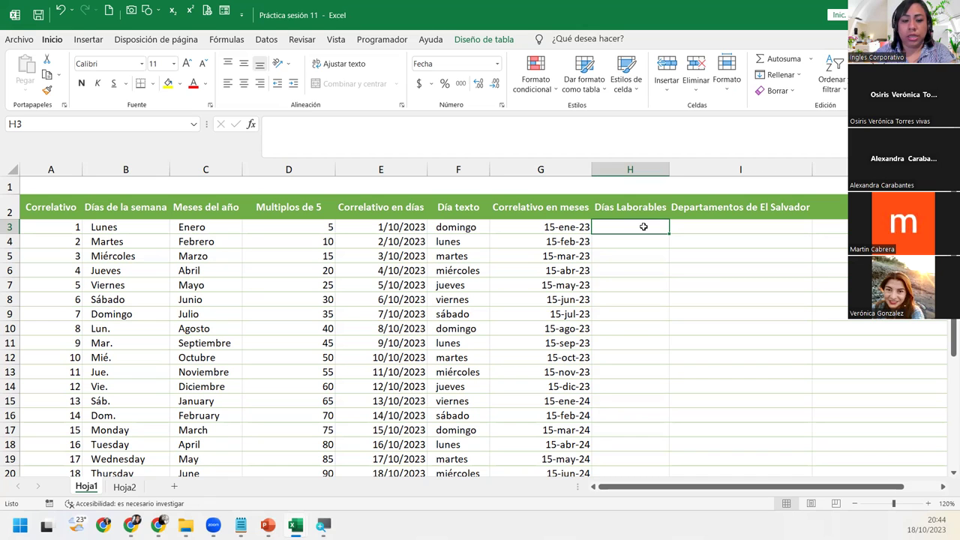
pyautogui.write('02/10/2023')
pyautogui.press('Return')
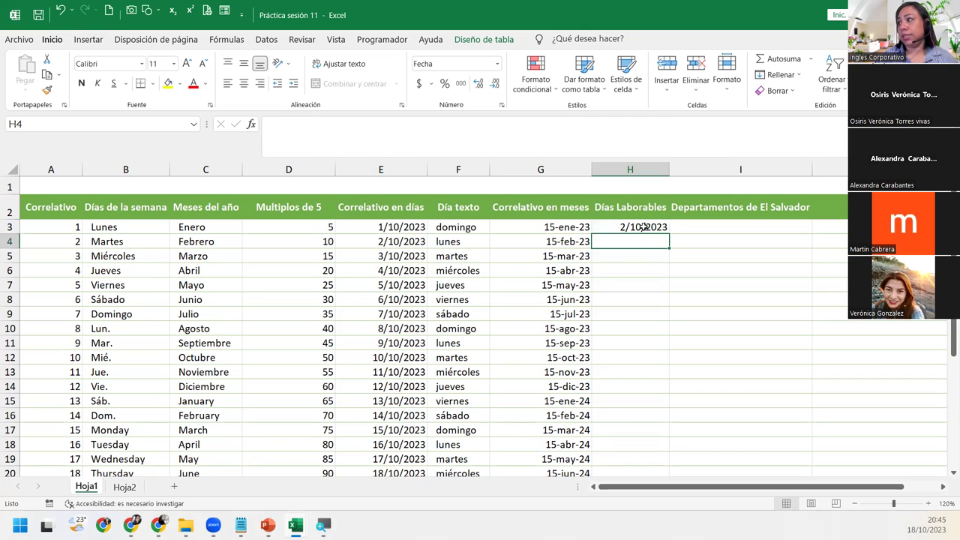
pyautogui.click(643, 226)
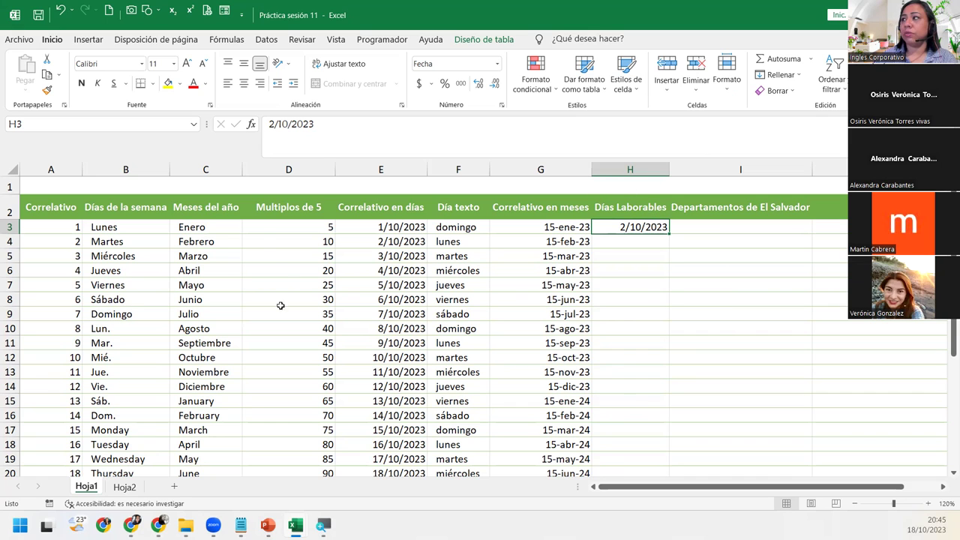
pyautogui.hotkey('alt', 'Tab')
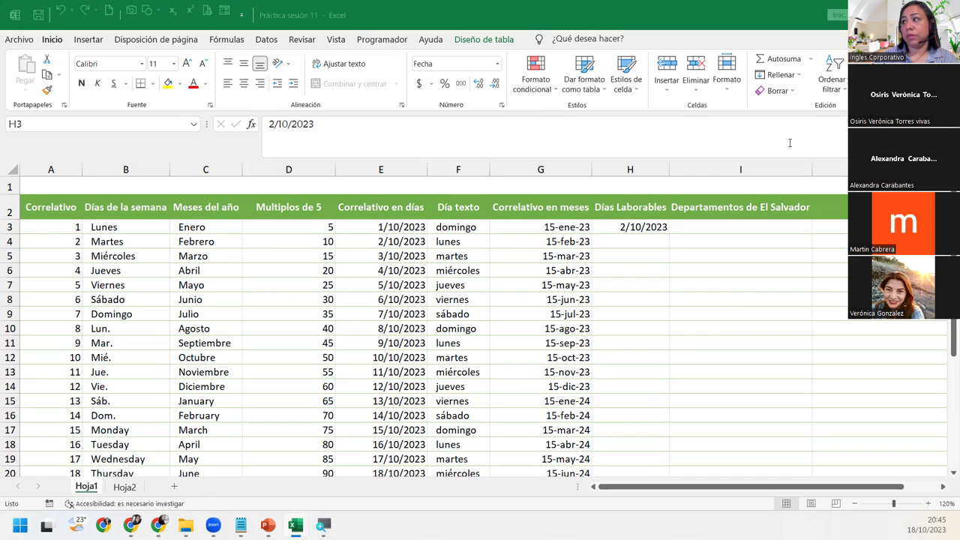
# Step: Format the date in H3 with the long date type *miércoles, 14 de marzo de 2012
pyautogui.click(628, 227)
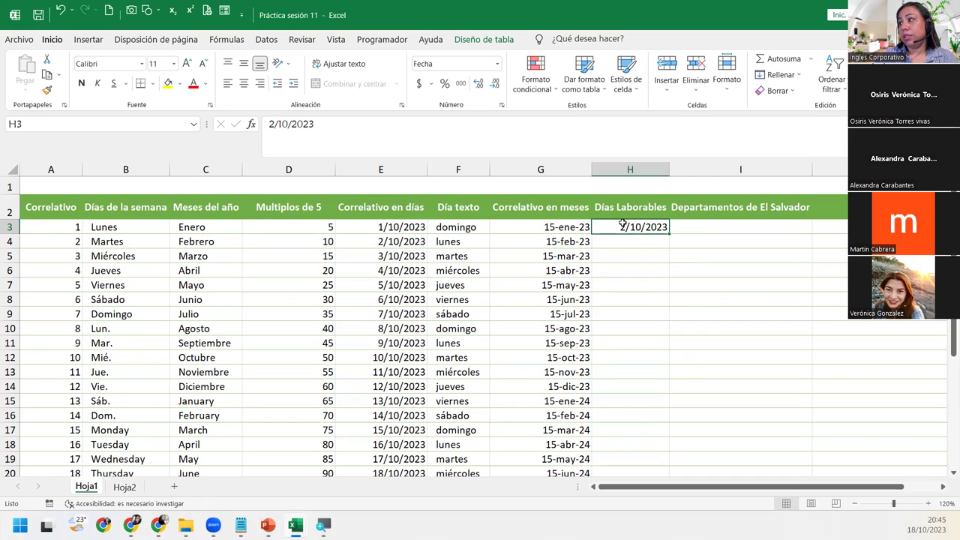
pyautogui.click(502, 106)
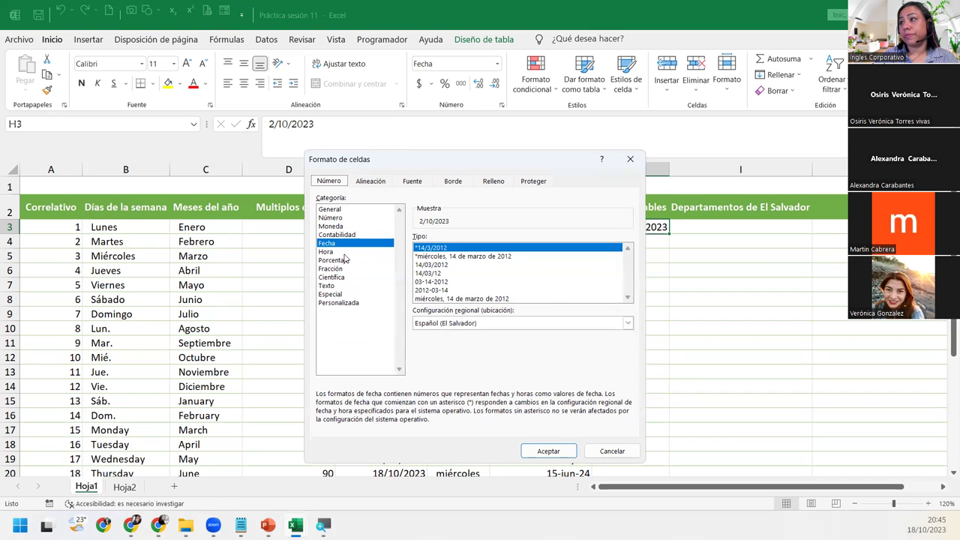
pyautogui.click(337, 304)
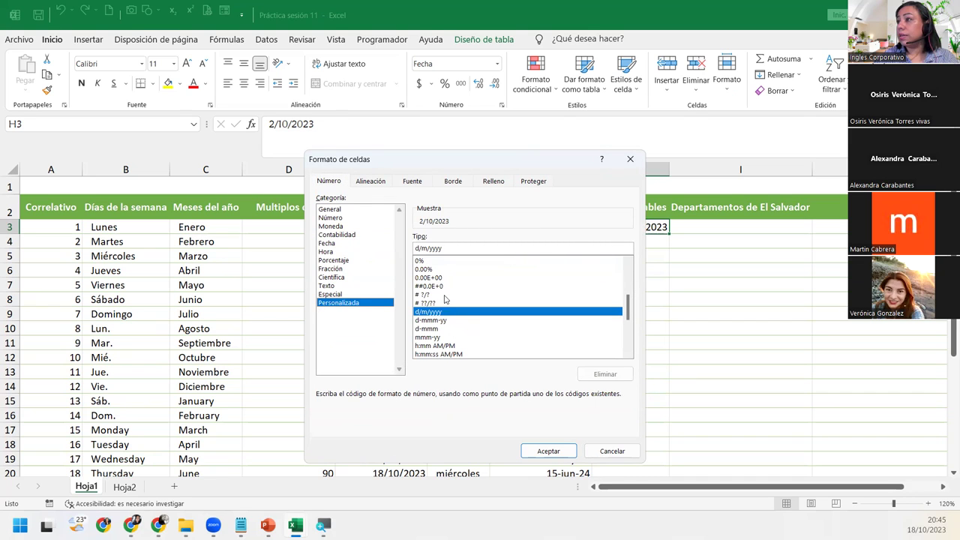
pyautogui.click(343, 295)
pyautogui.click(344, 245)
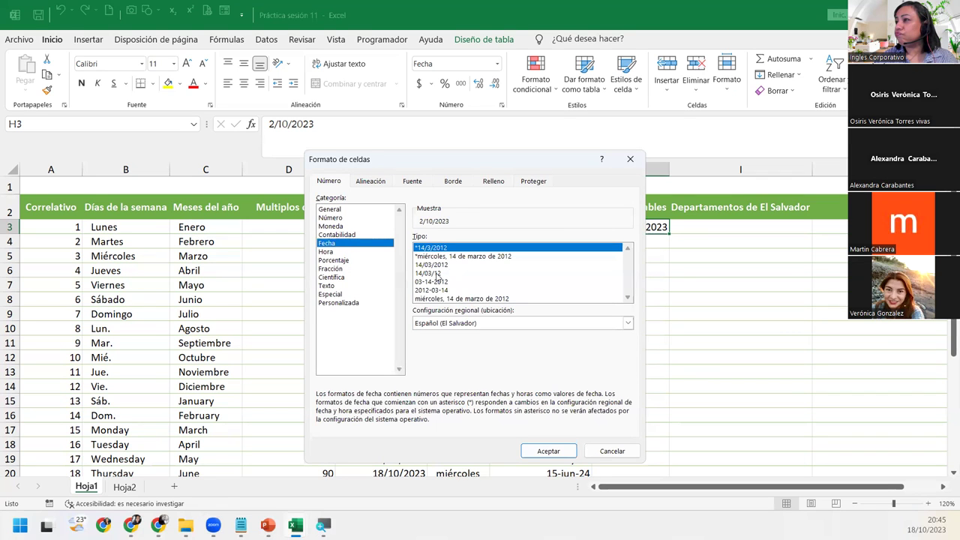
pyautogui.click(339, 302)
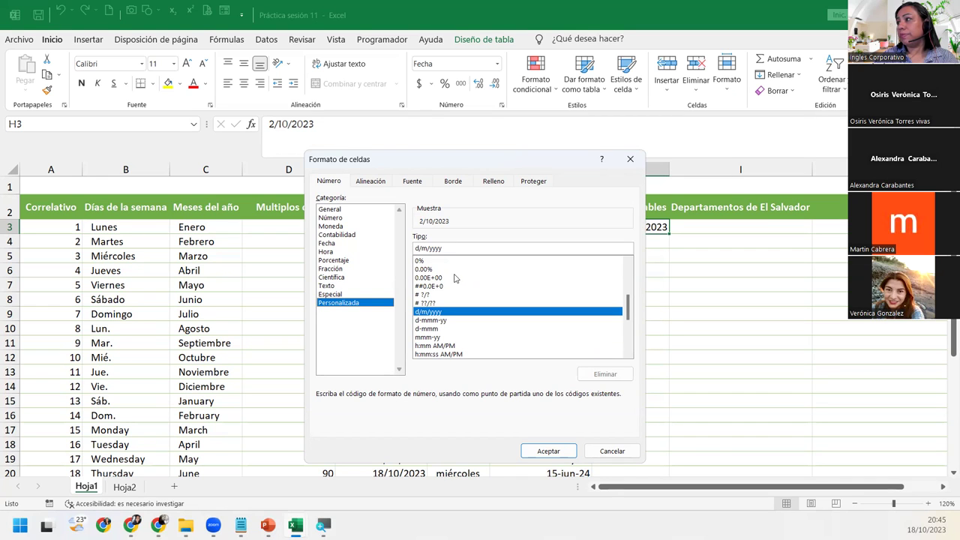
pyautogui.moveTo(500, 163); pyautogui.dragTo(363, 148)
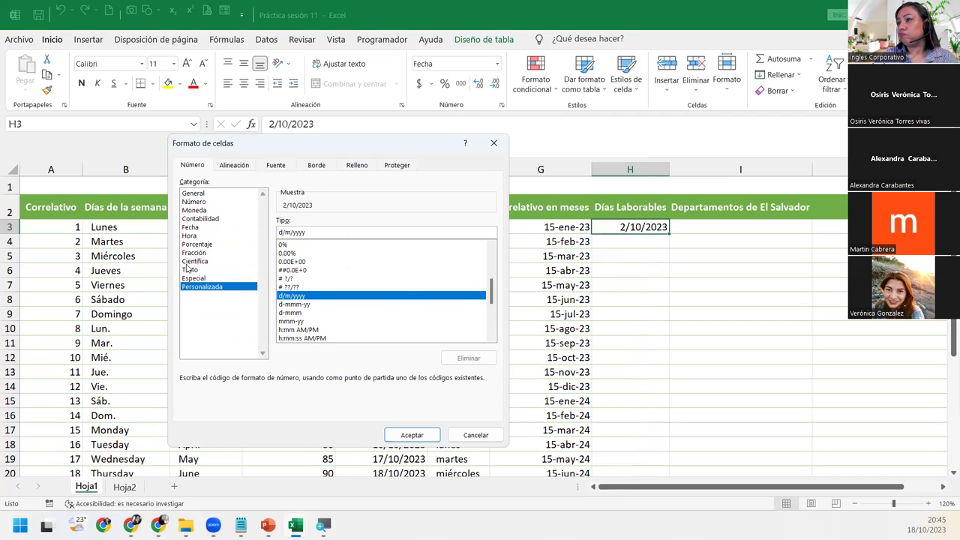
pyautogui.click(222, 219)
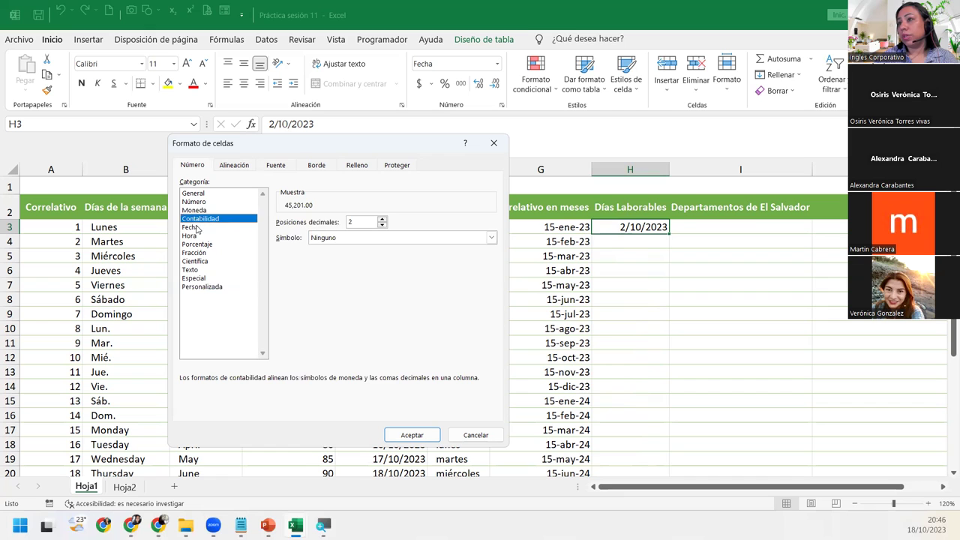
pyautogui.click(198, 227)
pyautogui.click(200, 235)
pyautogui.click(210, 213)
pyautogui.click(209, 228)
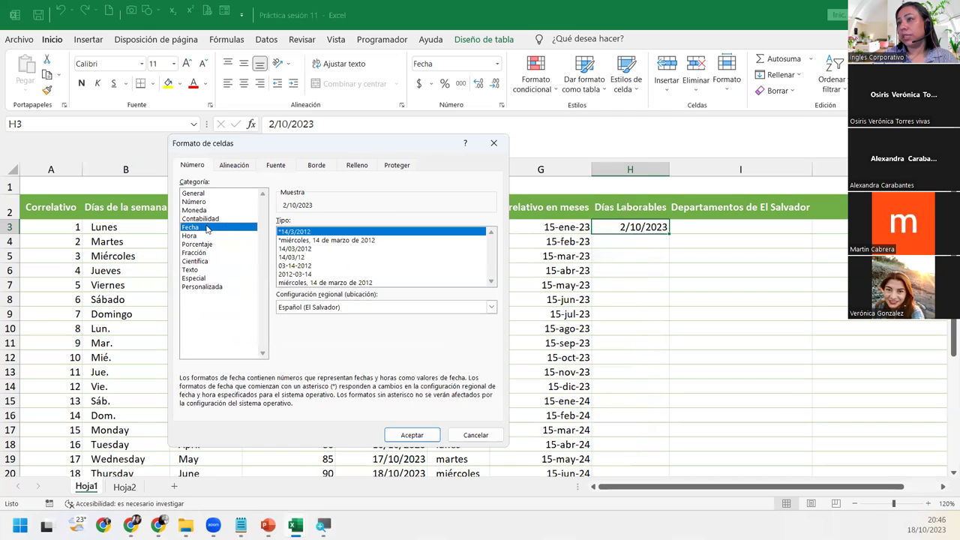
pyautogui.click(330, 240)
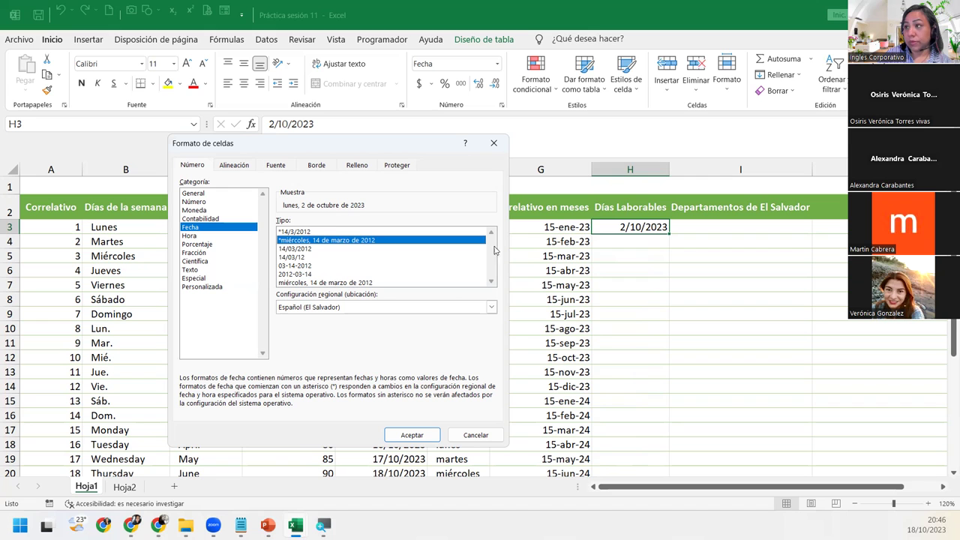
pyautogui.click(409, 435)
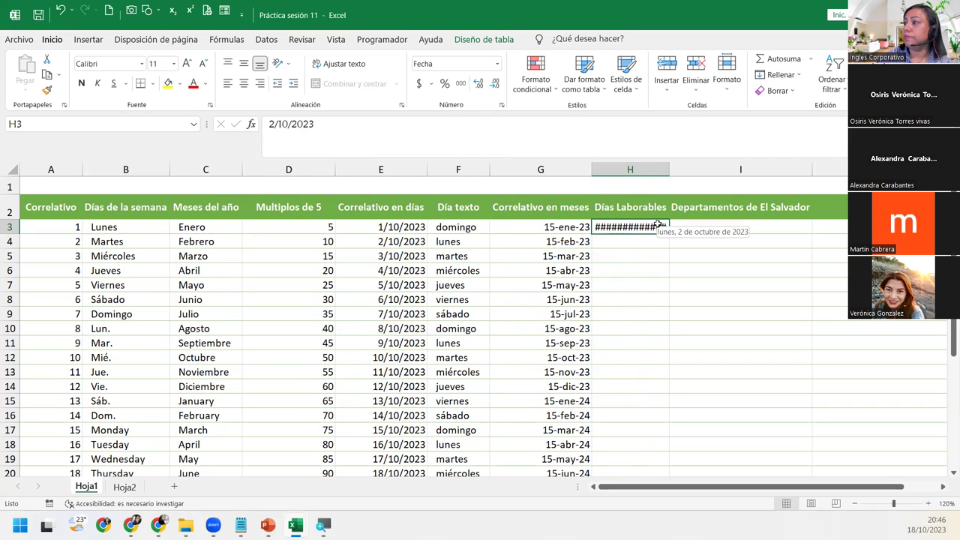
# Step: Fit the Días Laborables column width to the long date and review H3's date format, keeping it as set
pyautogui.doubleClick(669, 171)
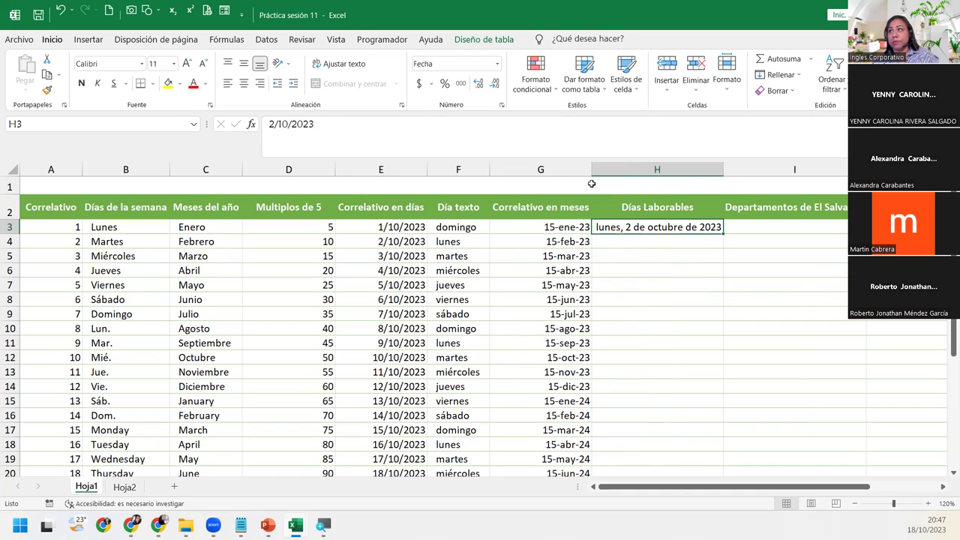
pyautogui.click(501, 106)
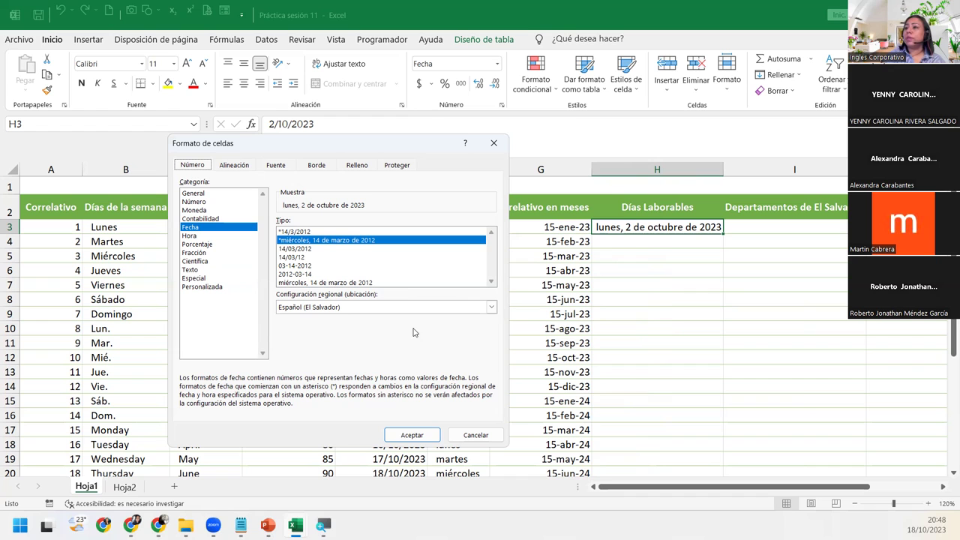
pyautogui.click(412, 434)
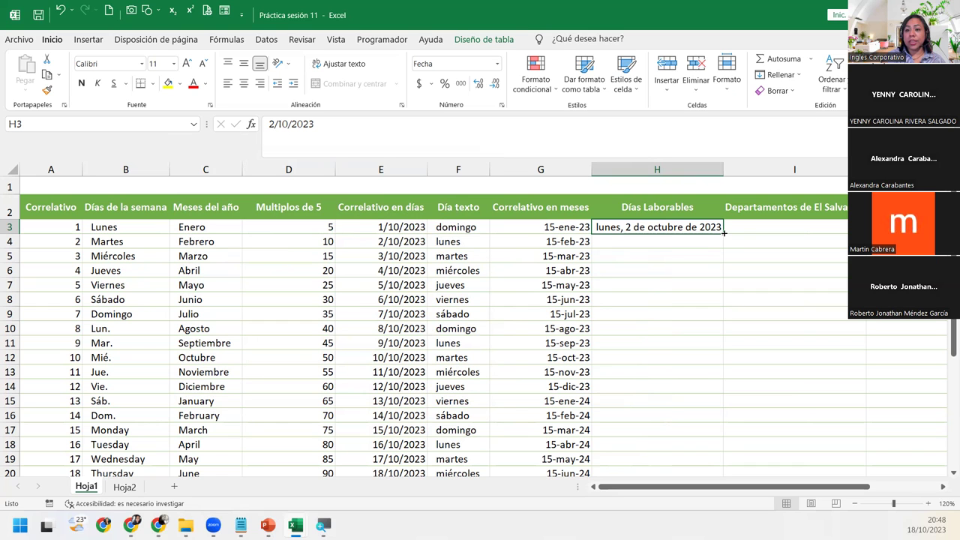
# Step: Fill H4:H32 from H3 using Rellenar días laborables de la semana and fit the column width to the dates
pyautogui.moveTo(724, 233); pyautogui.dragTo(733, 452)
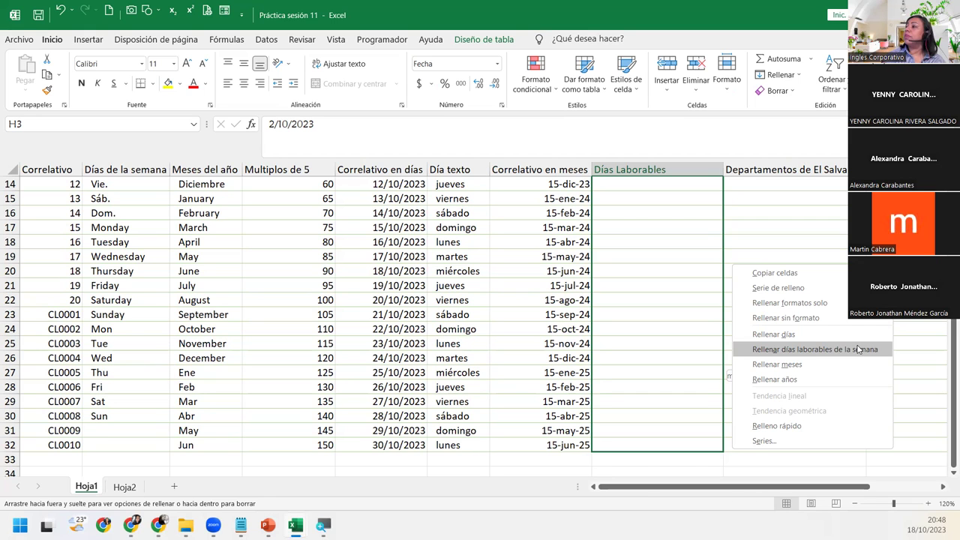
pyautogui.click(857, 350)
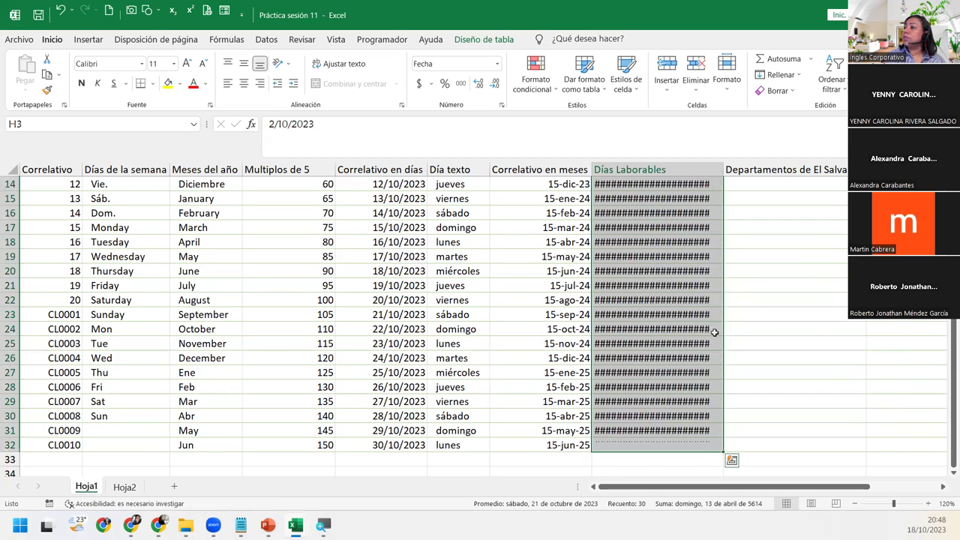
pyautogui.doubleClick(723, 170)
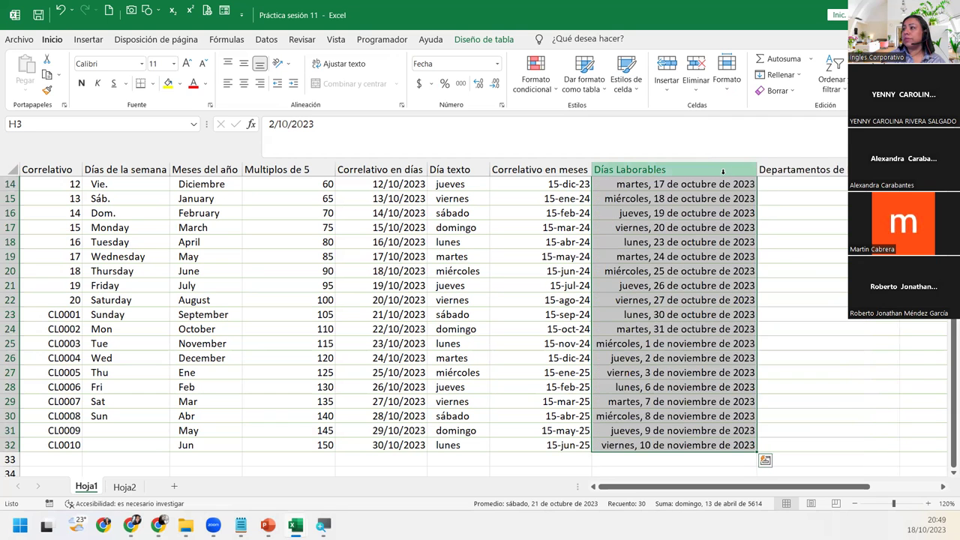
# Step: Check the Días Laborables dates week by week to see how weekends are handled
pyautogui.click(679, 198)
pyautogui.scroll(5, 693, 282)
pyautogui.moveTo(626, 226); pyautogui.dragTo(634, 431)
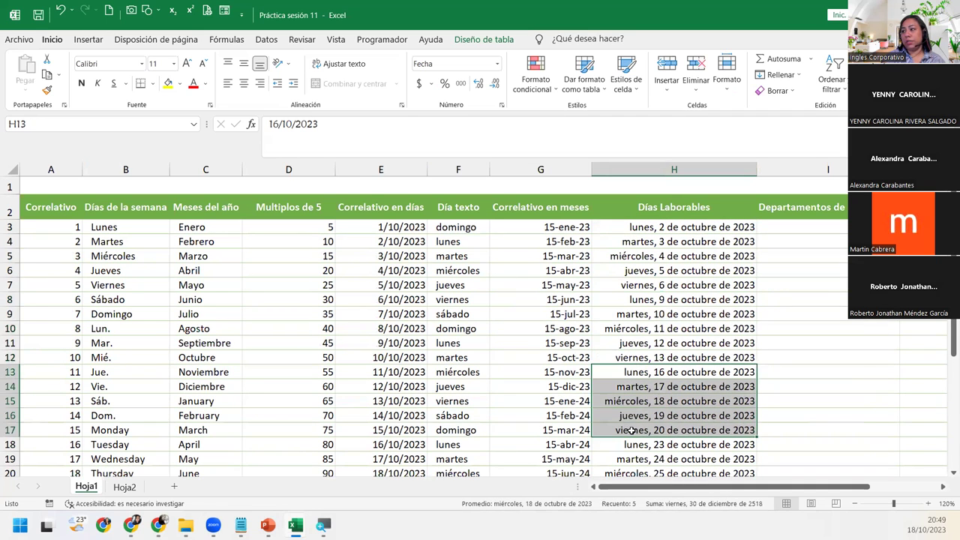
pyautogui.click(635, 446)
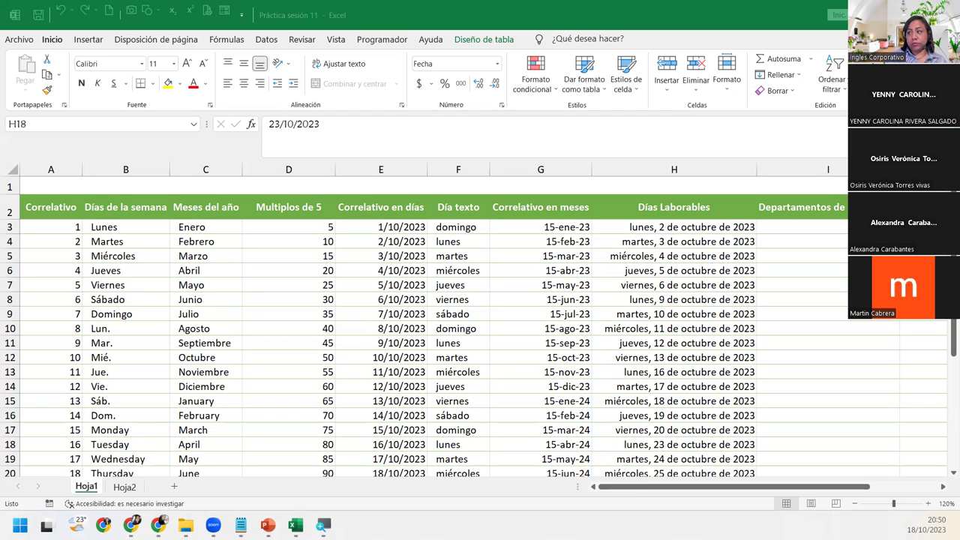
pyautogui.click(732, 228)
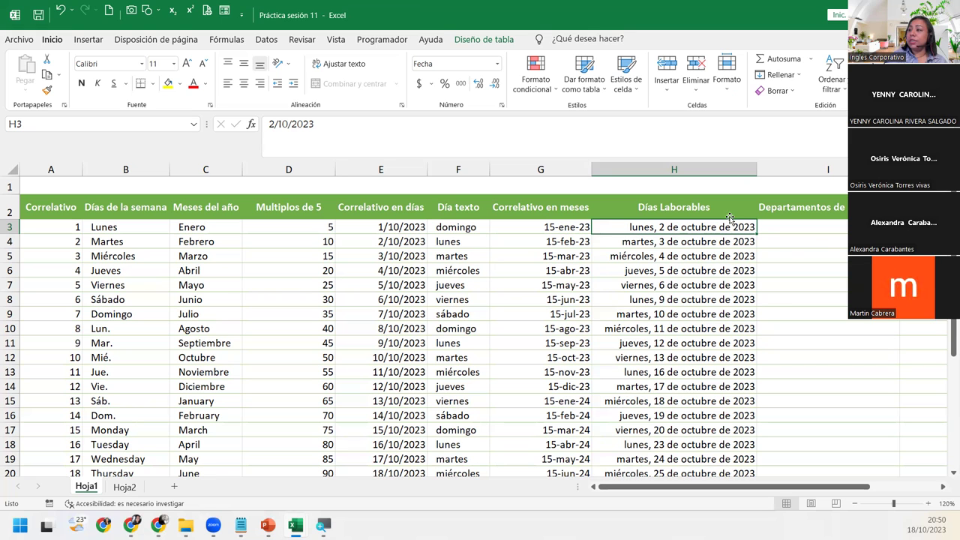
# Step: Enter Ahuachapan in I3 under Departamentos de El Salvador and autofill the departments down to I16
pyautogui.moveTo(683, 483); pyautogui.dragTo(753, 483)
pyautogui.click(654, 226)
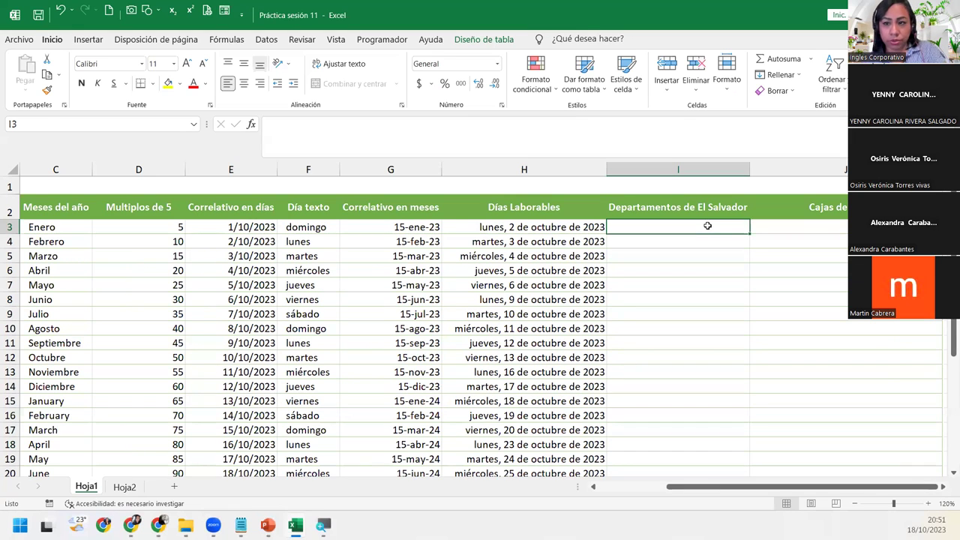
pyautogui.write('Ahuachapan')
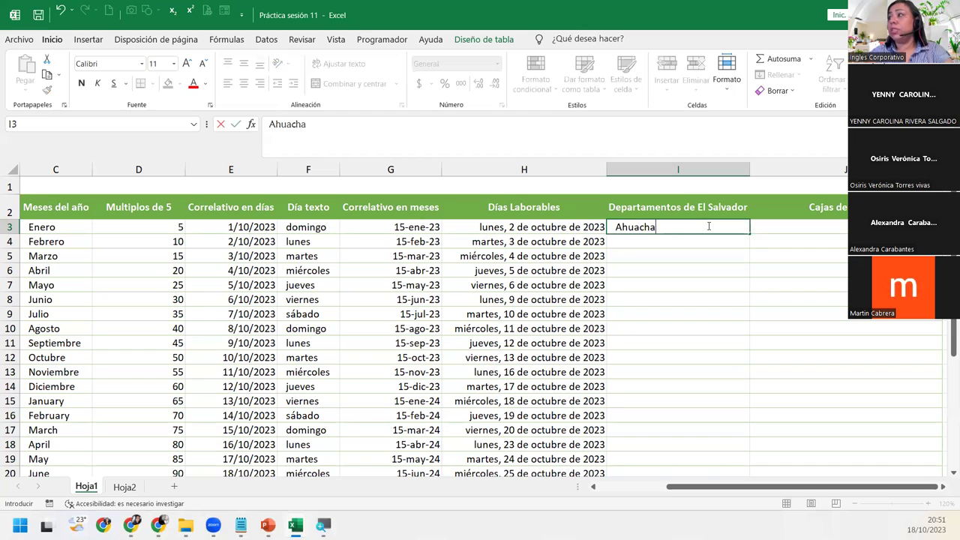
pyautogui.press('Return')
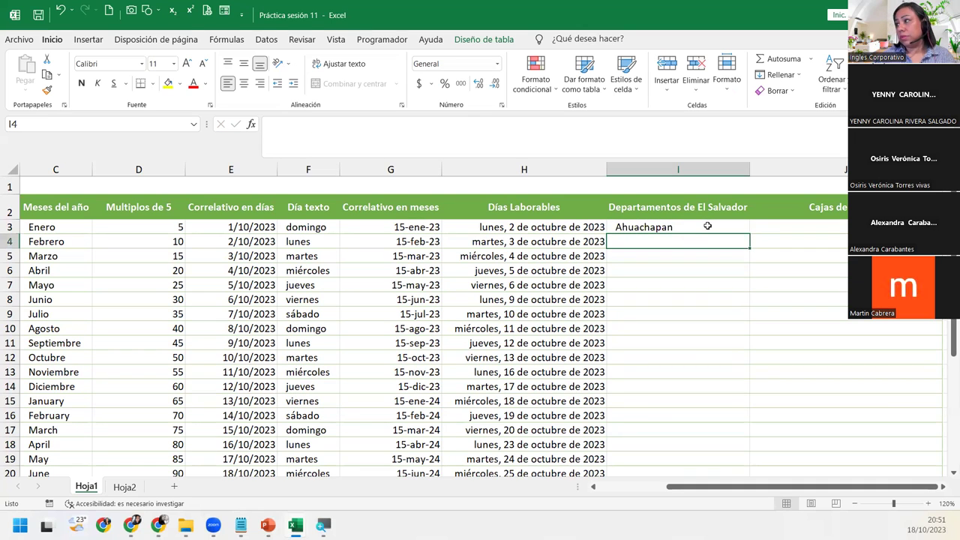
pyautogui.click(707, 226)
pyautogui.moveTo(748, 234); pyautogui.dragTo(768, 429)
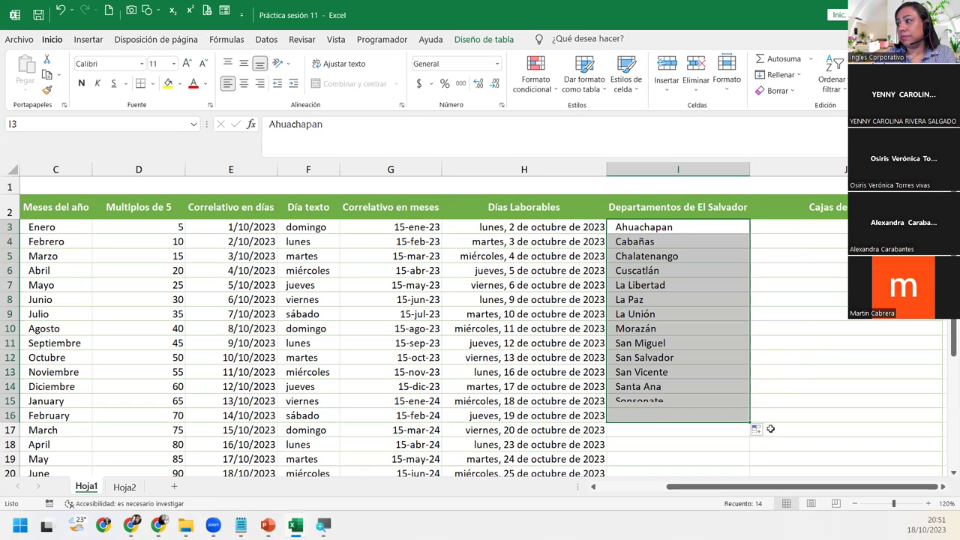
pyautogui.click(684, 226)
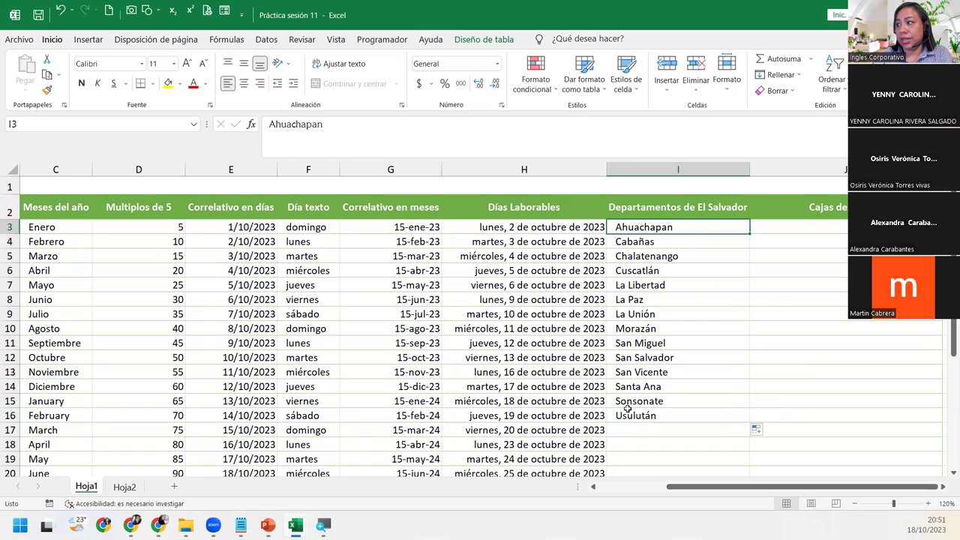
pyautogui.click(624, 432)
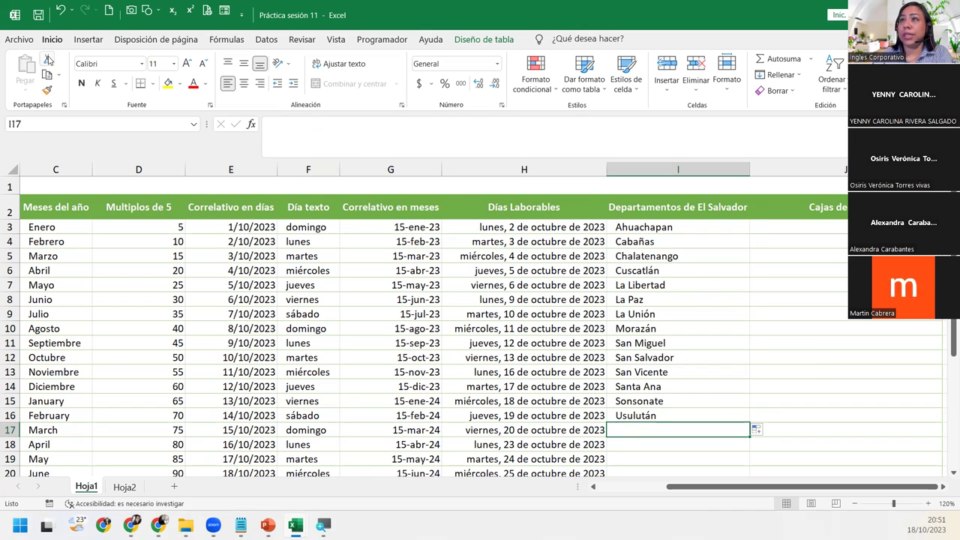
# Step: Open the custom lists editor from Excel's advanced options
pyautogui.click(30, 40)
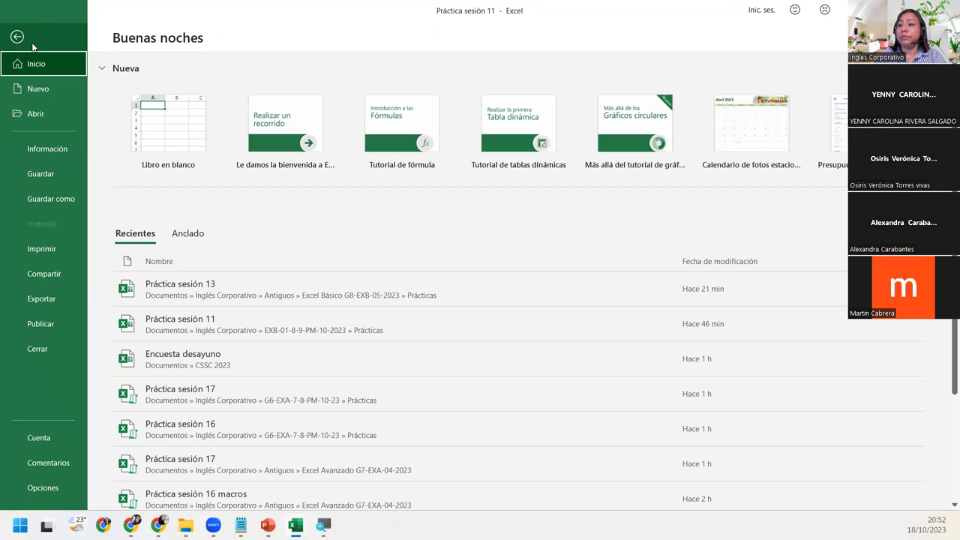
pyautogui.click(65, 491)
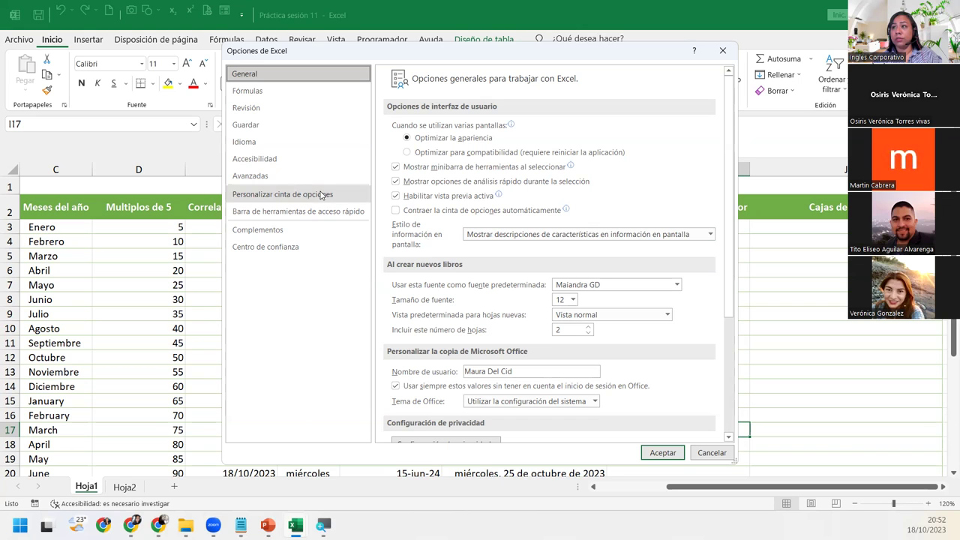
pyautogui.click(297, 177)
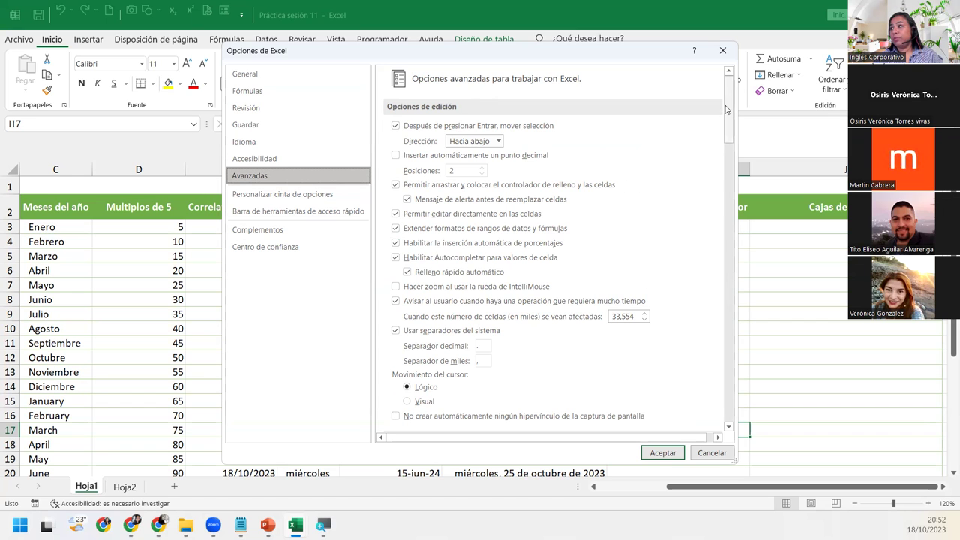
pyautogui.moveTo(726, 106); pyautogui.dragTo(726, 382)
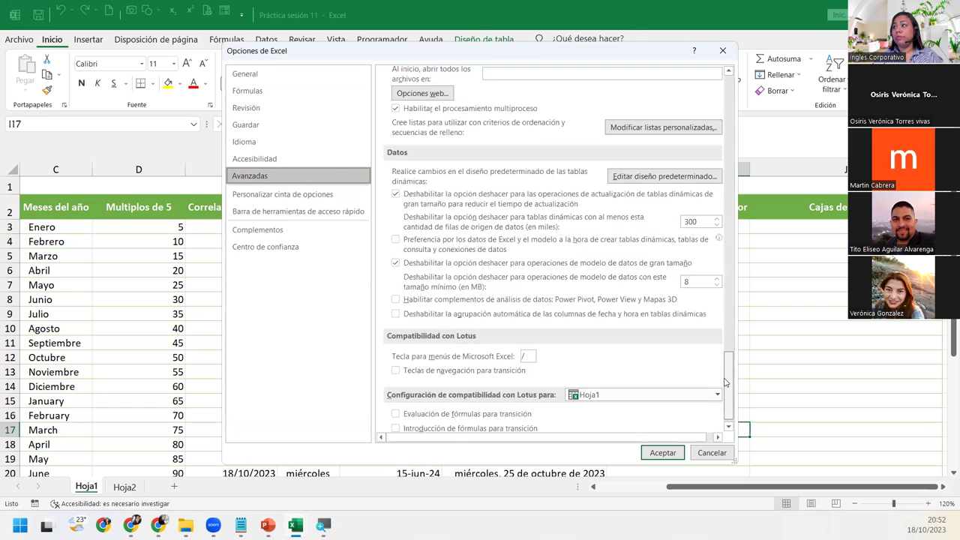
pyautogui.click(663, 128)
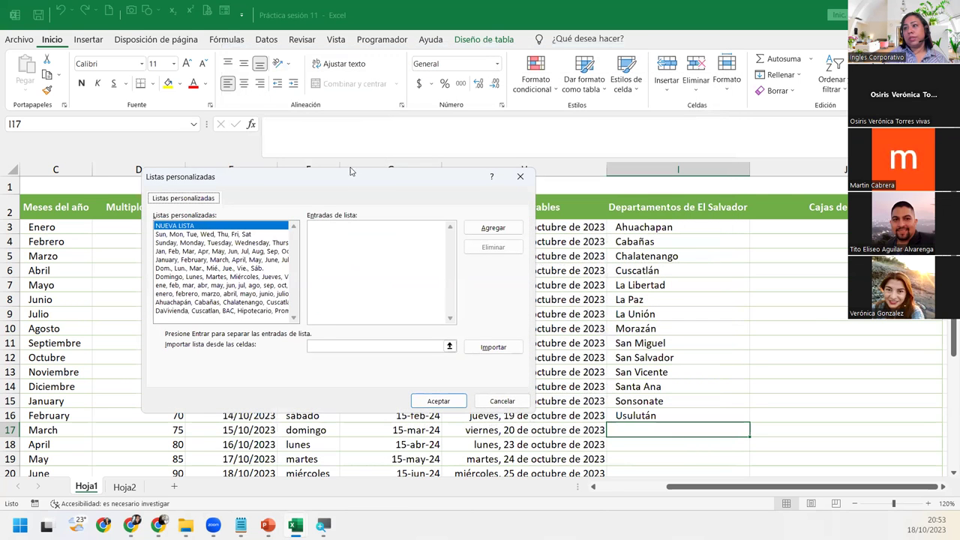
# Step: Examine the entries of the custom list that begins with Ahuachapán
pyautogui.moveTo(362, 182); pyautogui.dragTo(482, 181)
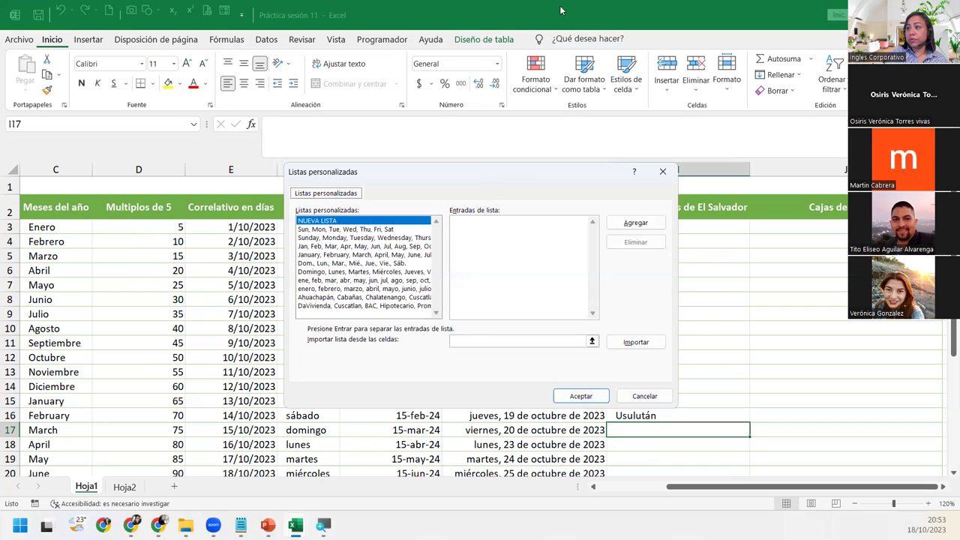
pyautogui.click(492, 225)
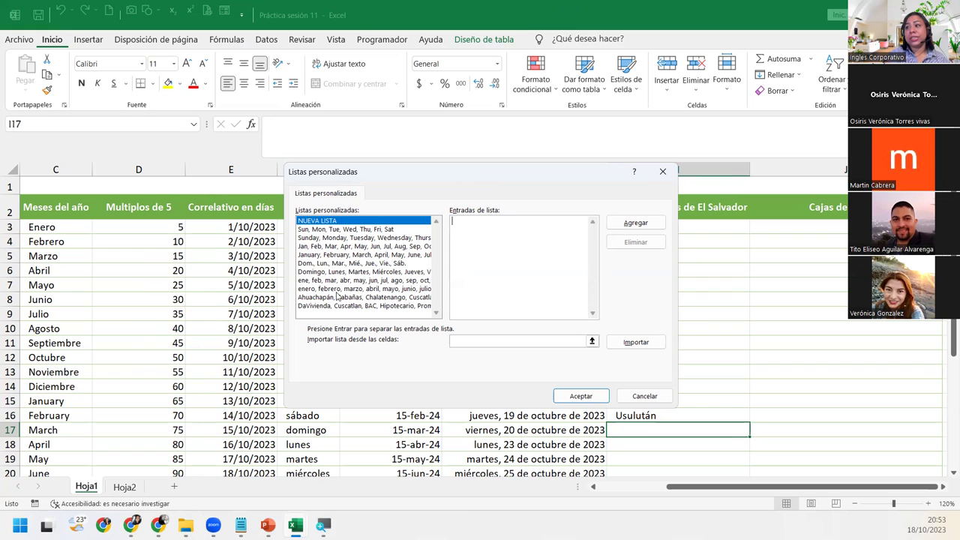
pyautogui.click(338, 297)
pyautogui.click(506, 218)
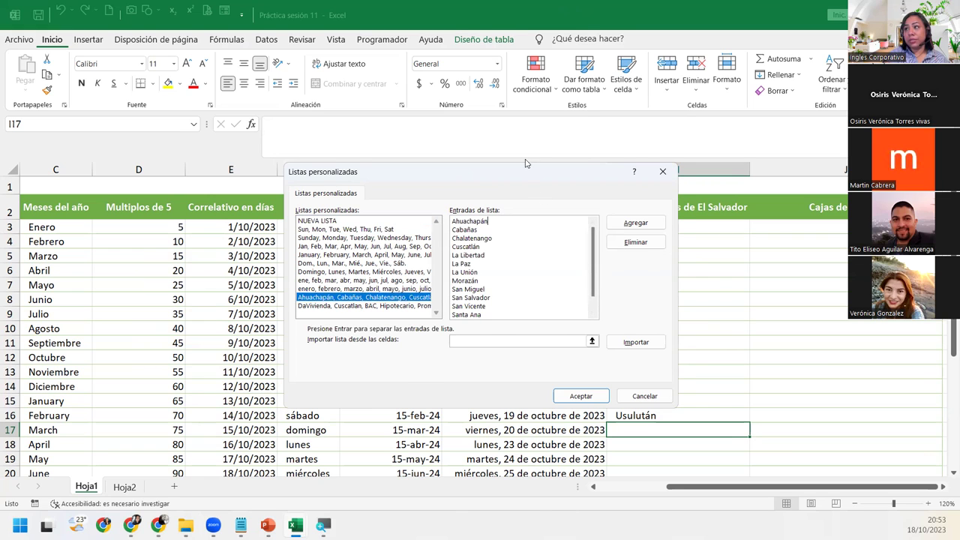
pyautogui.moveTo(532, 167); pyautogui.dragTo(440, 90)
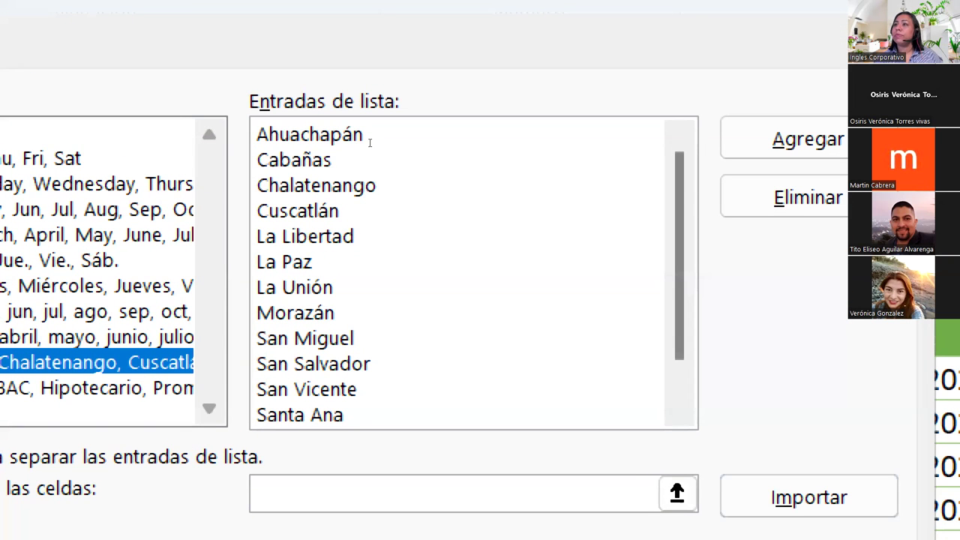
# Step: Copy all the department entries into NUEVA LISTA as a new custom list
pyautogui.hotkey('ctrl', 'a')
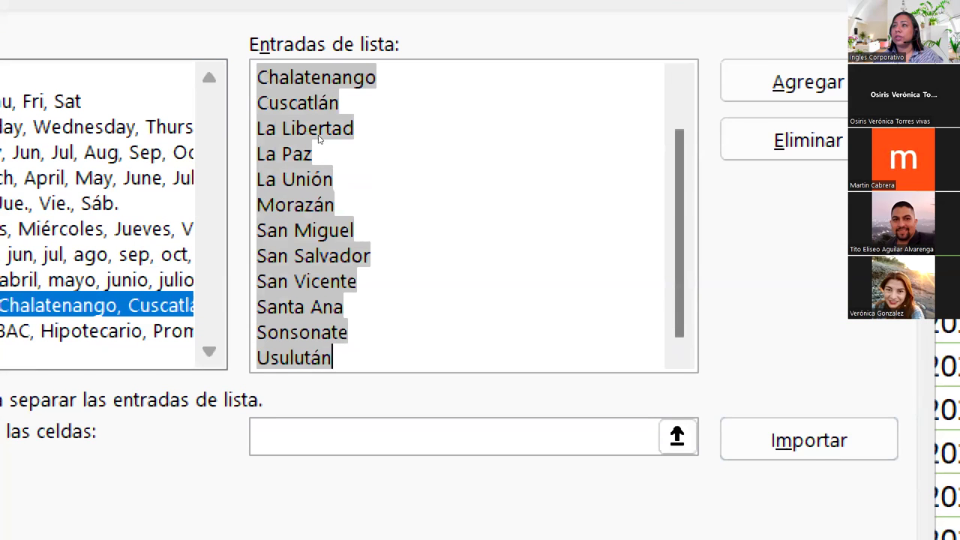
pyautogui.rightClick(381, 202)
pyautogui.press('Down')
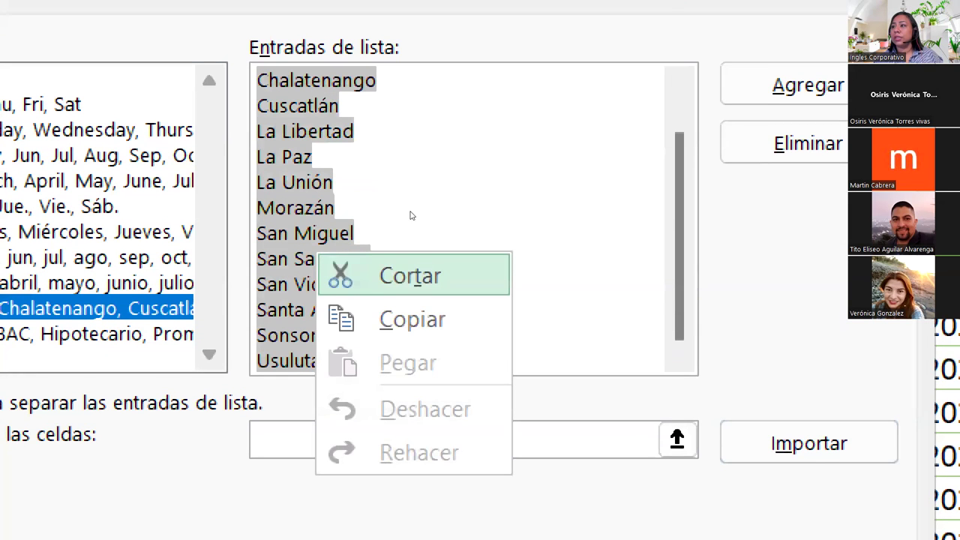
pyautogui.click(425, 221)
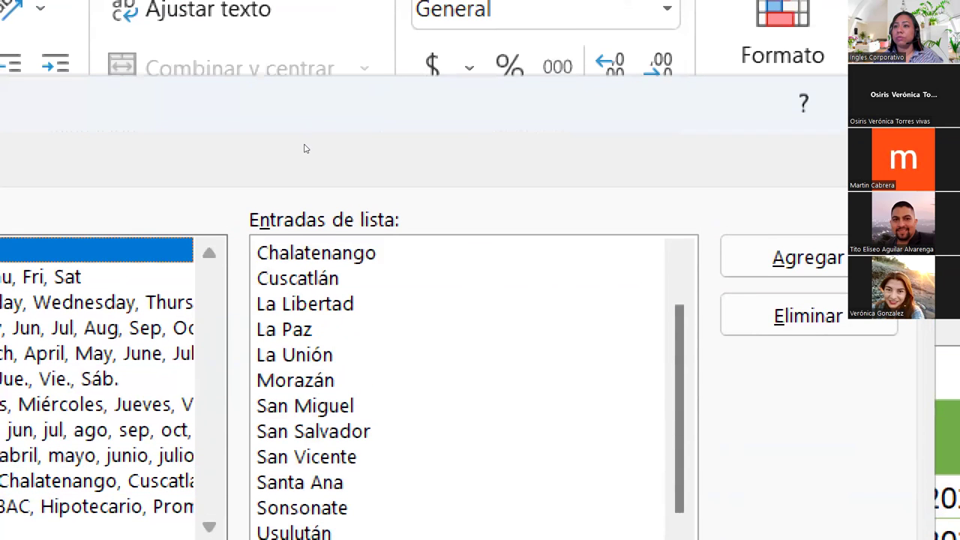
# Step: Clear the new list's entries and start it again with Ahuachapan and Cabañas on separate lines
pyautogui.hotkey('ctrl', 'a')
pyautogui.press('Delete')
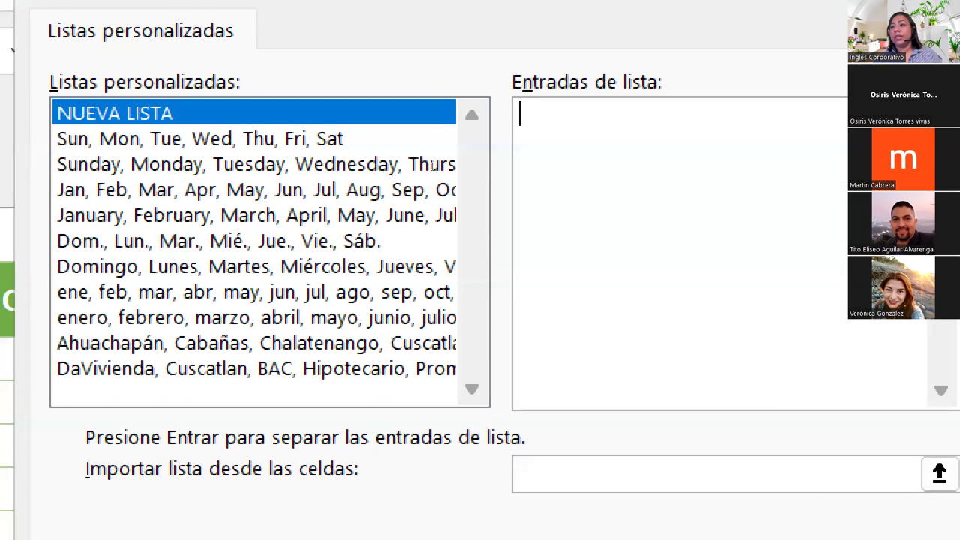
pyautogui.write('Ahua')
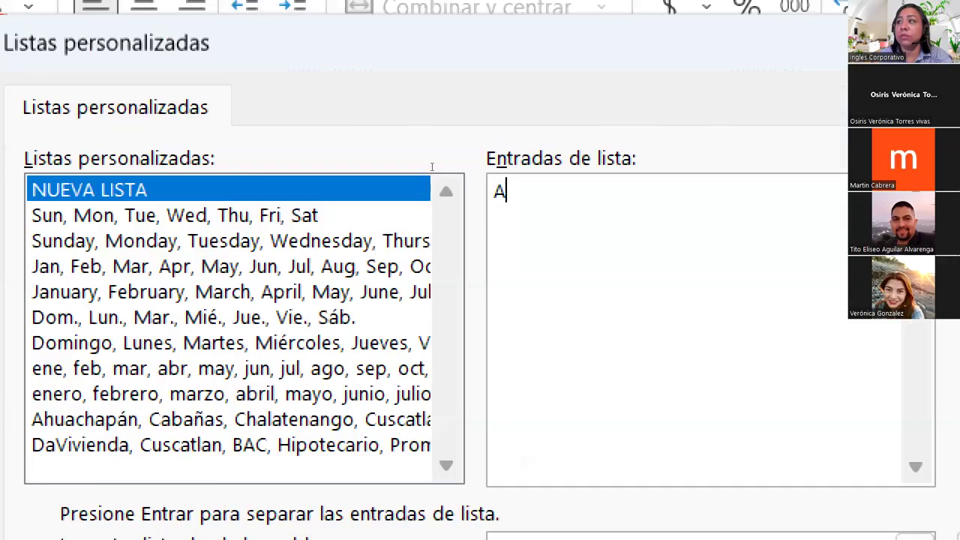
pyautogui.write('chapan')
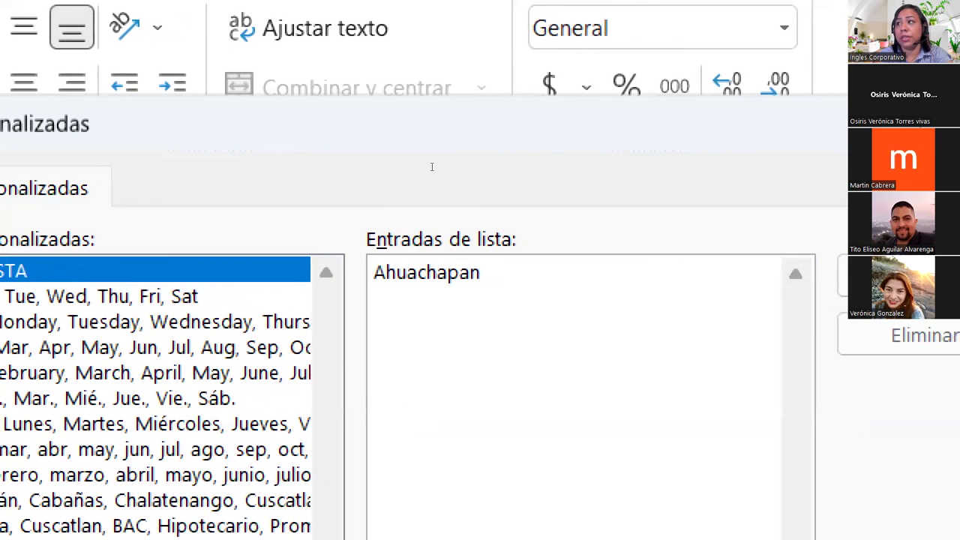
pyautogui.press('Return')
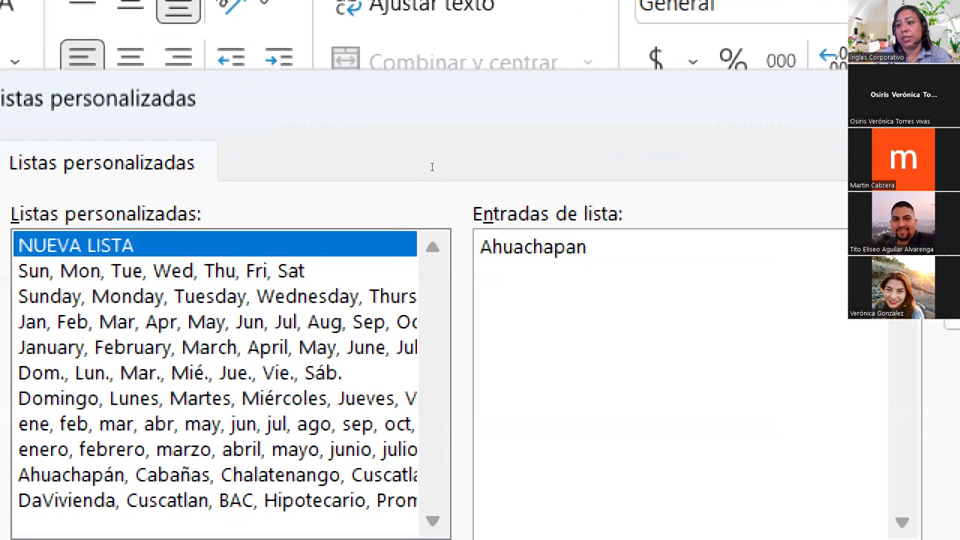
pyautogui.write('Cabañas')
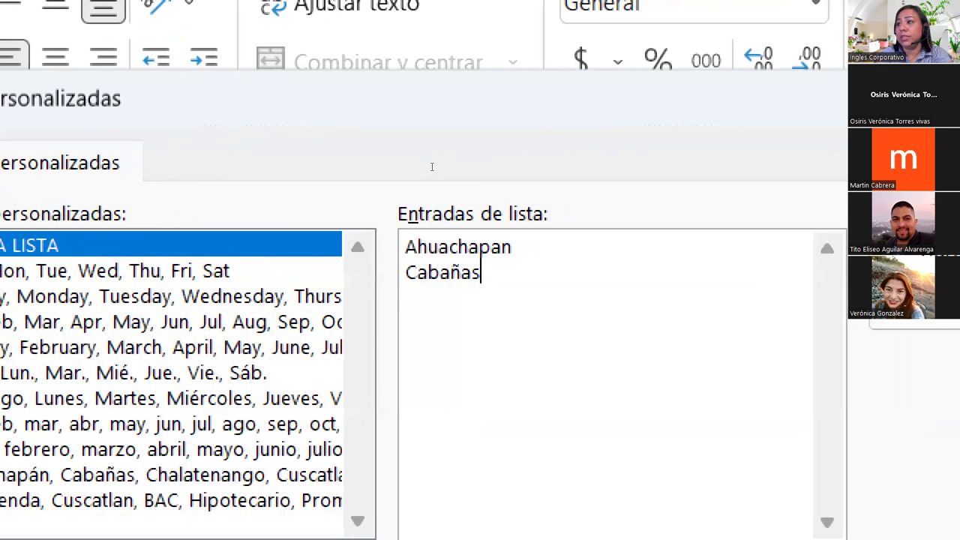
pyautogui.press('Return')
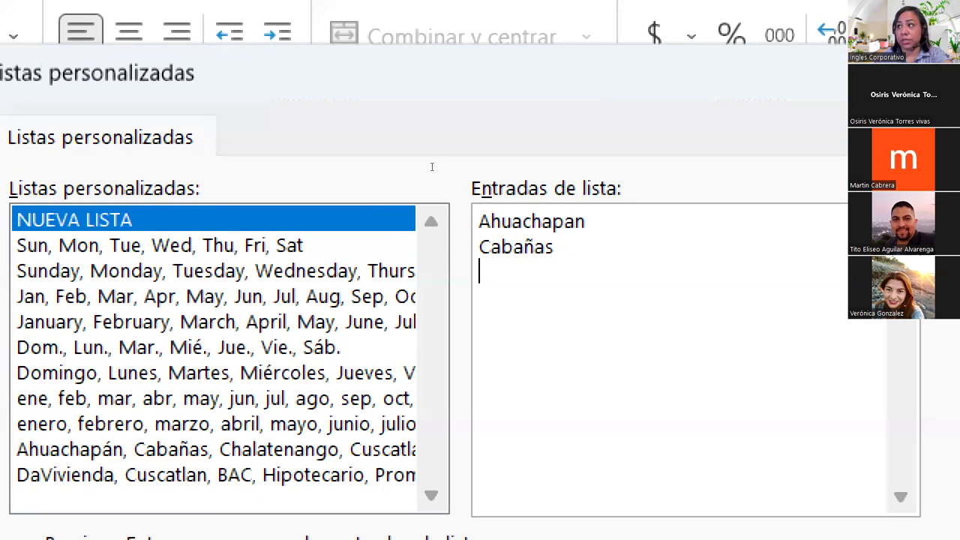
pyautogui.press('End')
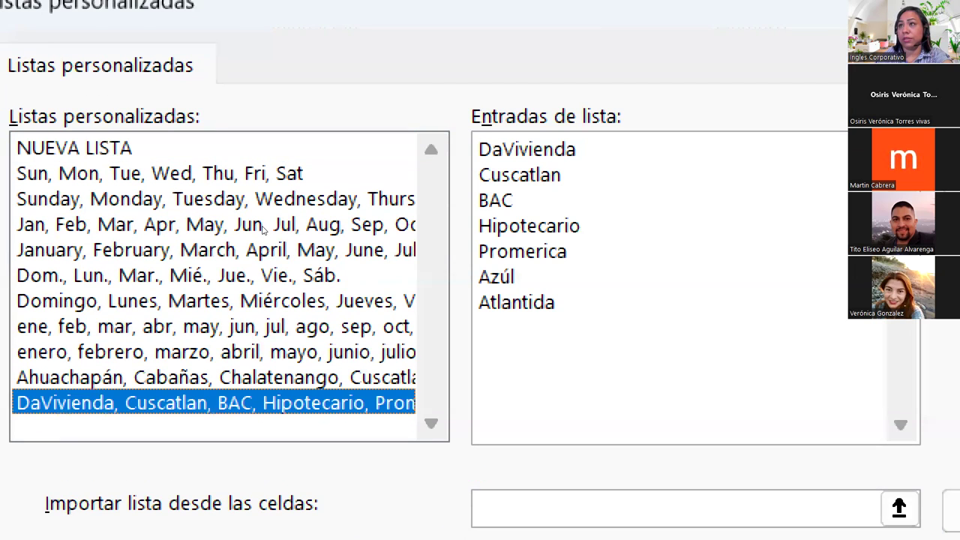
pyautogui.press('Up')
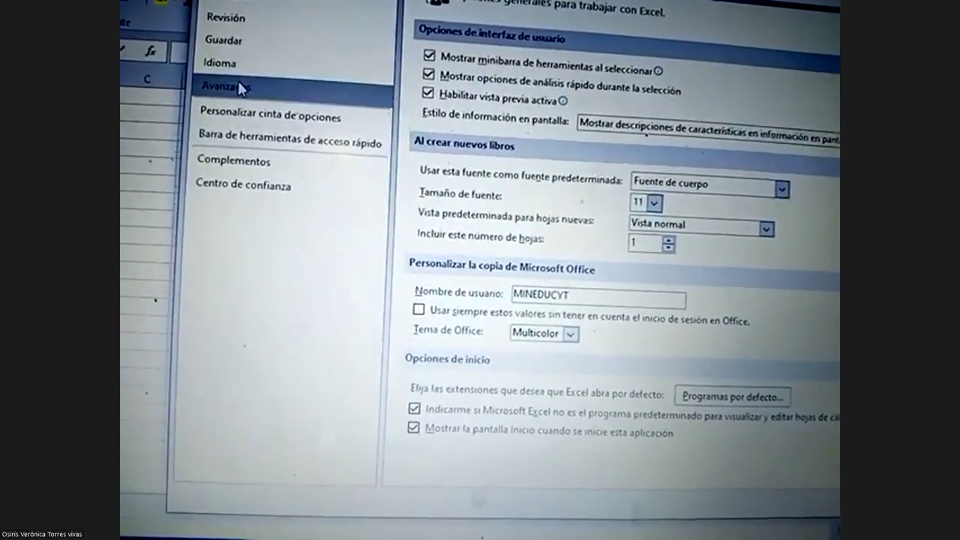
# Step: In Excel's advanced options, open the editor for custom lists used in sorting and fill sequences
pyautogui.click(237, 84)
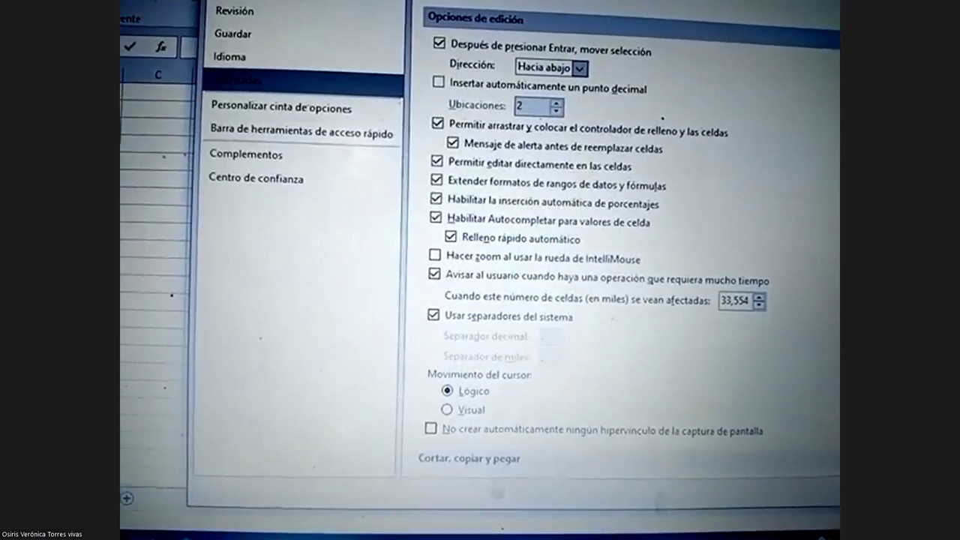
pyautogui.scroll(-5, 660, 118)
pyautogui.scroll(-5, 664, 120)
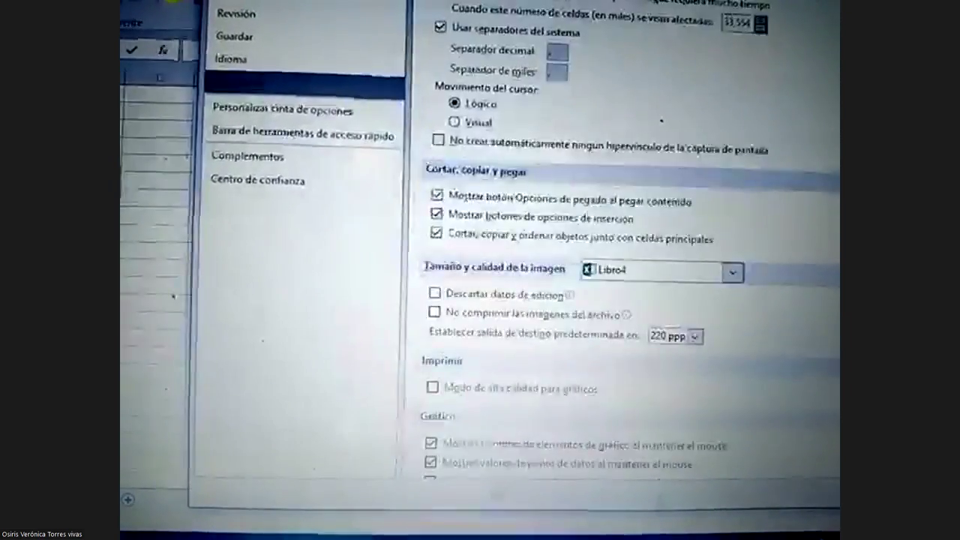
pyautogui.scroll(-5, 653, 105)
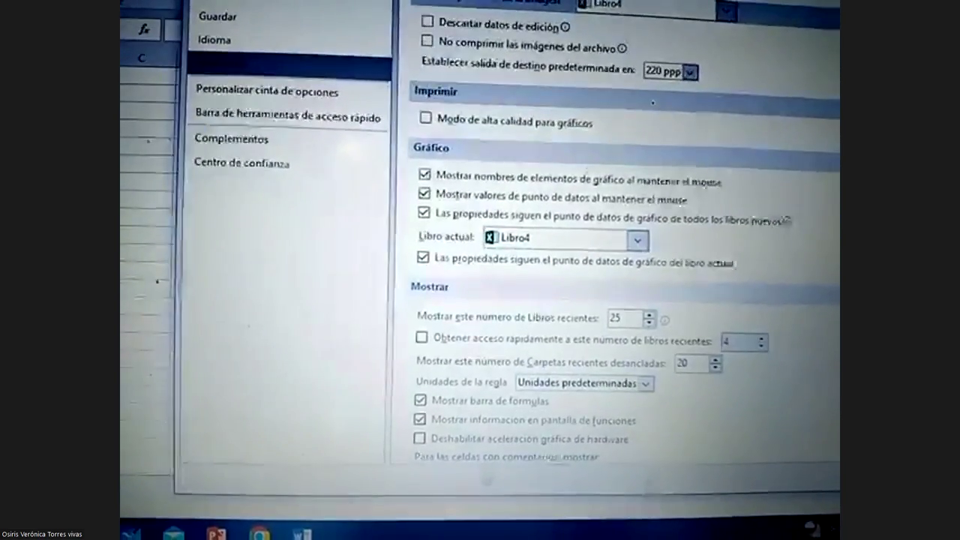
pyautogui.scroll(-5, 654, 105)
pyautogui.scroll(-5, 653, 105)
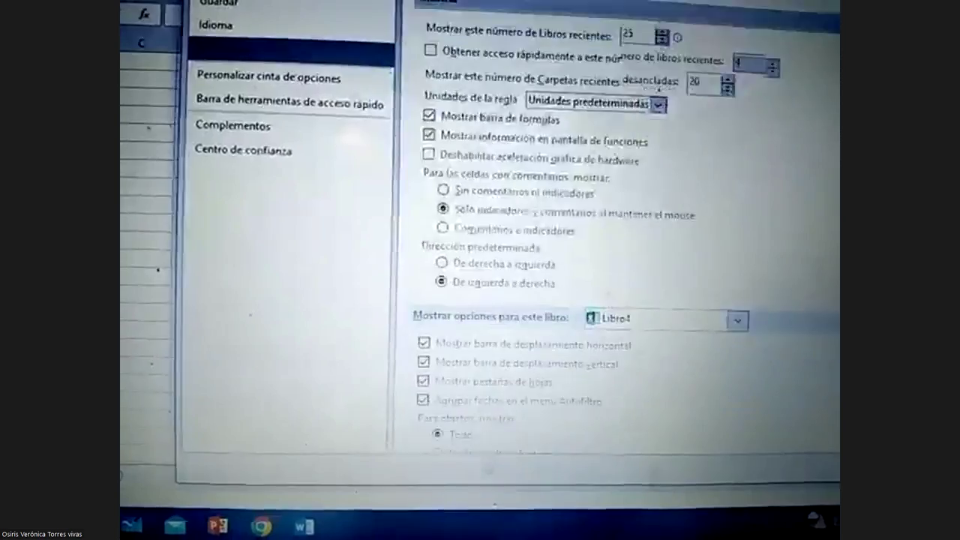
pyautogui.scroll(-10, 654, 105)
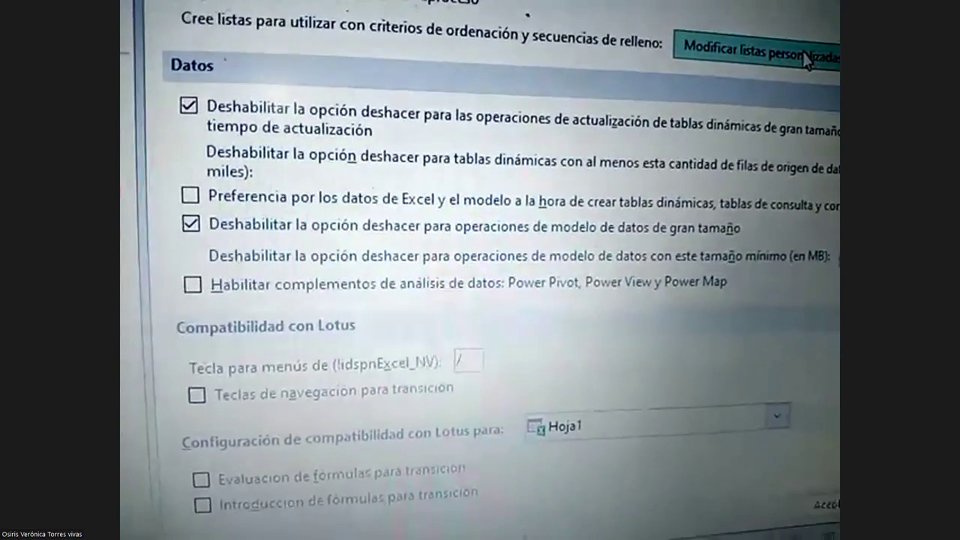
pyautogui.click(810, 59)
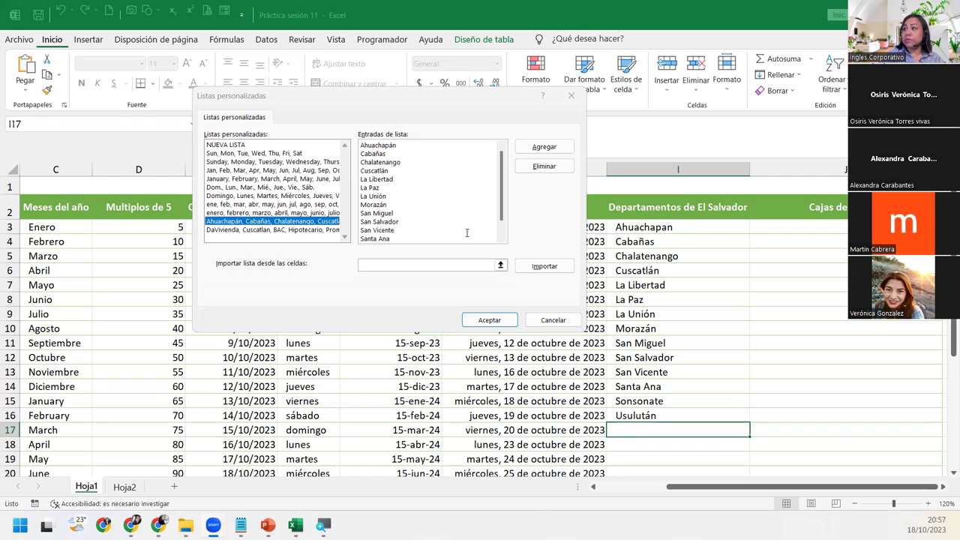
# Step: Review the departments list's entries from Ahuachapán through Usulután
pyautogui.click(502, 239)
pyautogui.click(501, 238)
pyautogui.click(502, 238)
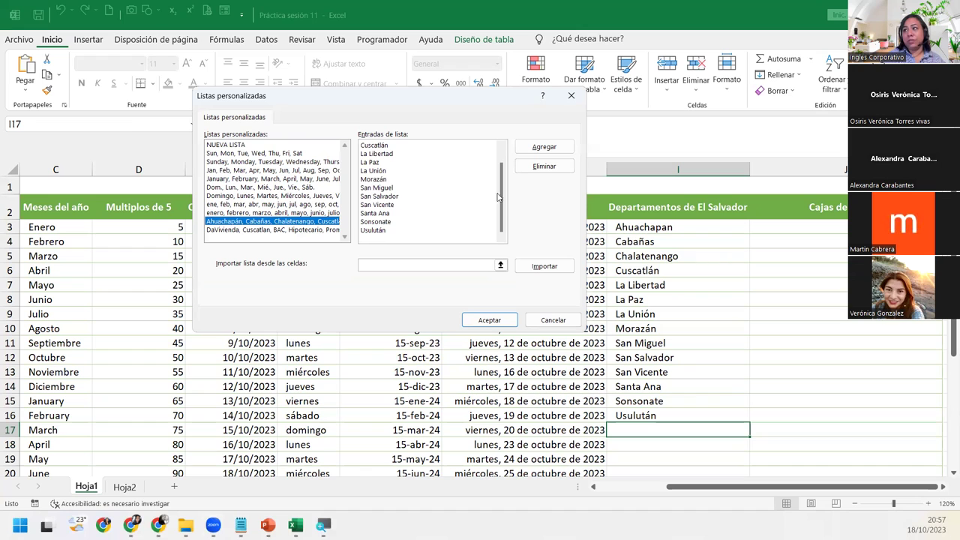
pyautogui.moveTo(498, 197); pyautogui.dragTo(503, 167)
pyautogui.scroll(-1, 504, 196)
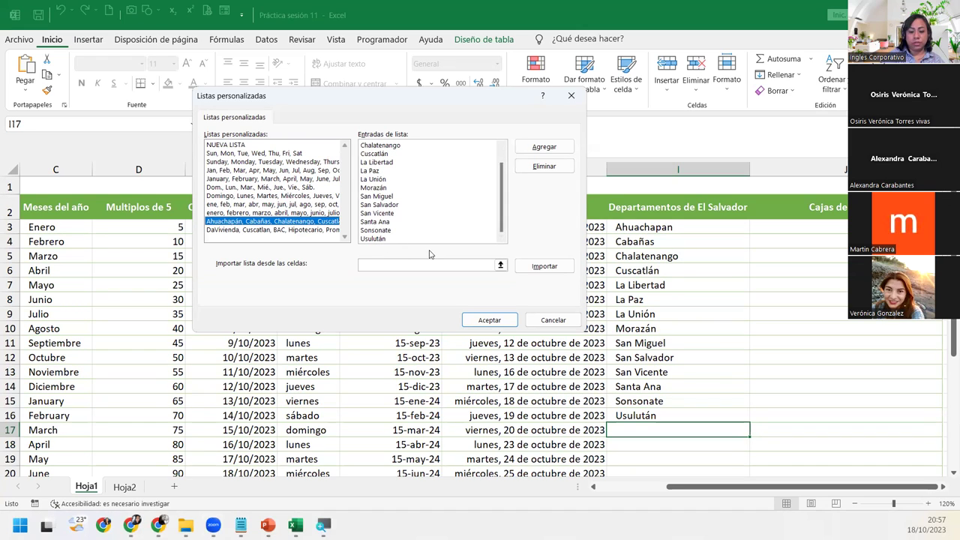
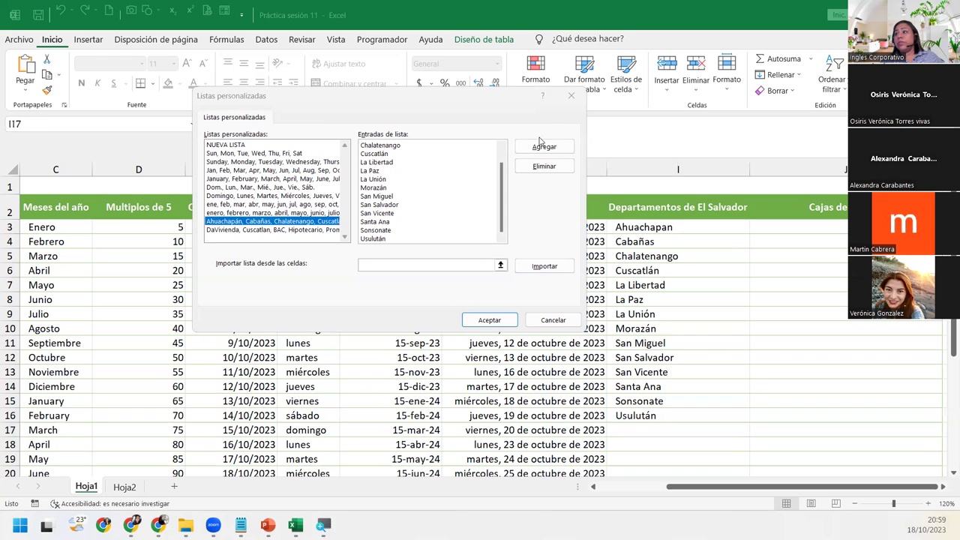
# Step: Compare the entries of the bank, month, weekday and department lists, and accept and close the Excel options
pyautogui.click(231, 229)
pyautogui.click(231, 213)
pyautogui.click(231, 192)
pyautogui.click(231, 162)
pyautogui.click(229, 153)
pyautogui.click(230, 222)
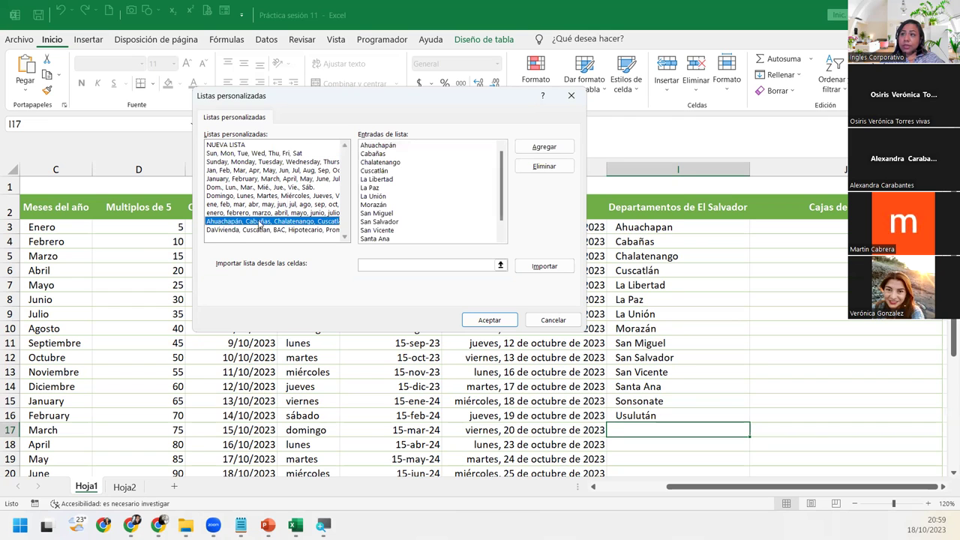
pyautogui.click(491, 320)
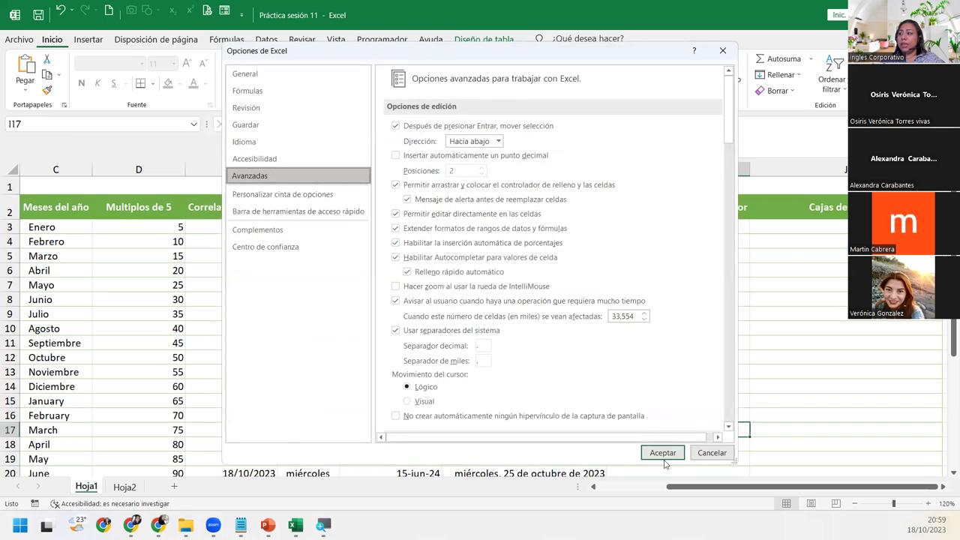
pyautogui.click(660, 453)
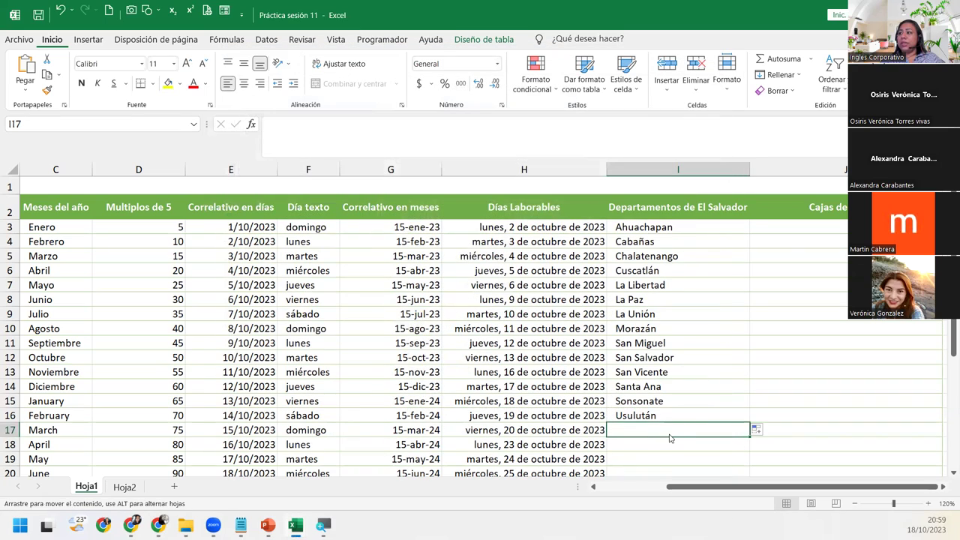
# Step: Enter Usulután in I32, the last row of the Departamentos de El Salvador column
pyautogui.scroll(-3, 670, 437)
pyautogui.scroll(3, 632, 347)
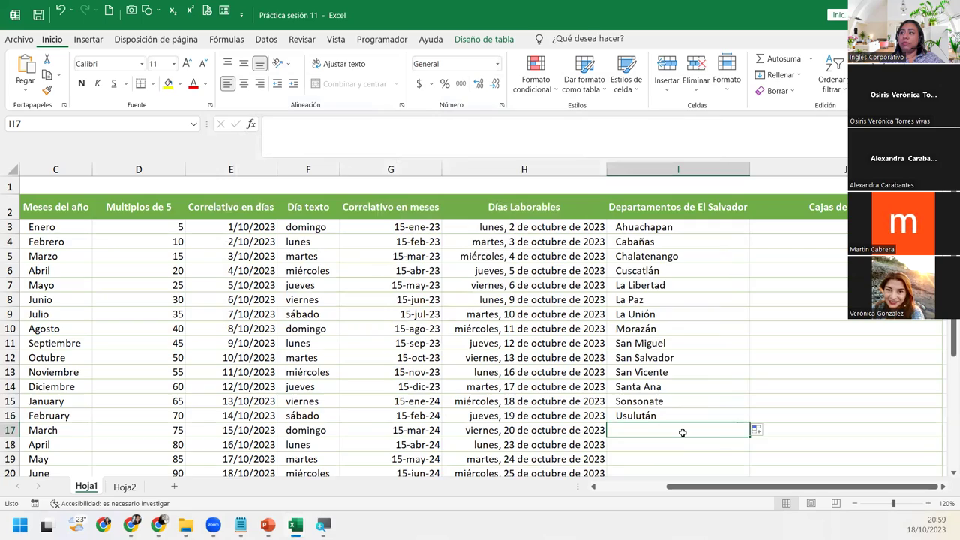
pyautogui.scroll(-3, 681, 430)
pyautogui.scroll(-5, 681, 385)
pyautogui.scroll(8, 682, 386)
pyautogui.scroll(-5, 681, 385)
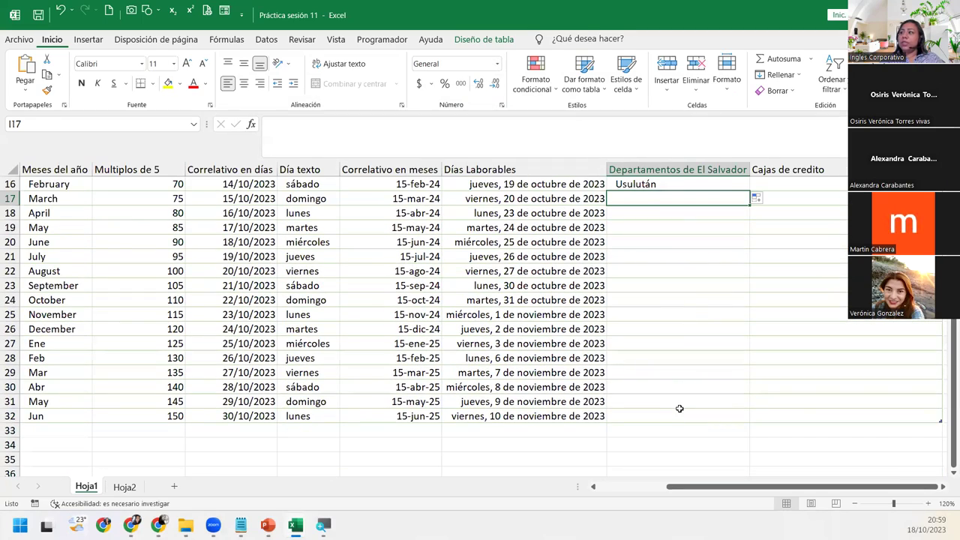
pyautogui.click(667, 411)
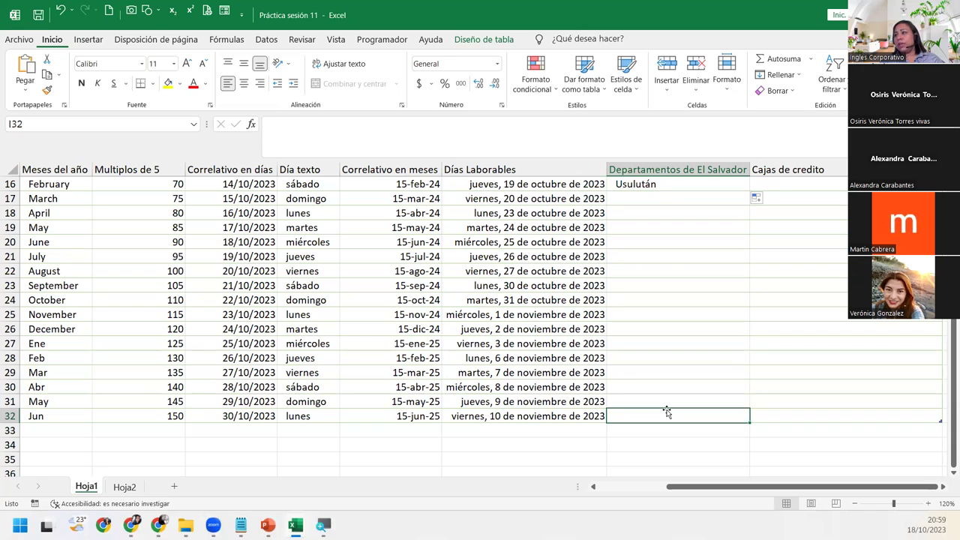
pyautogui.write('Usu')
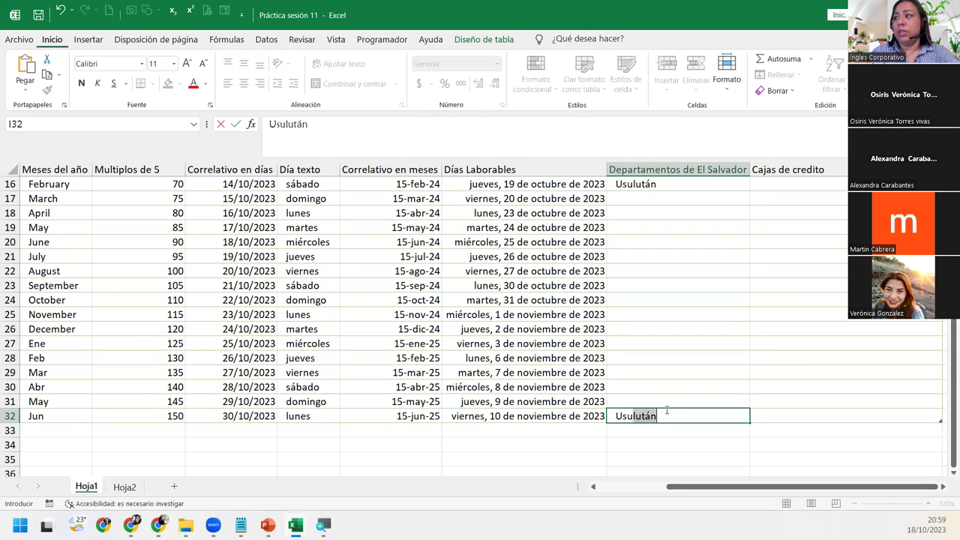
pyautogui.press('Return')
# Step: Autofill the departments upward from I32 to I19 in reverse list order
pyautogui.click(667, 411)
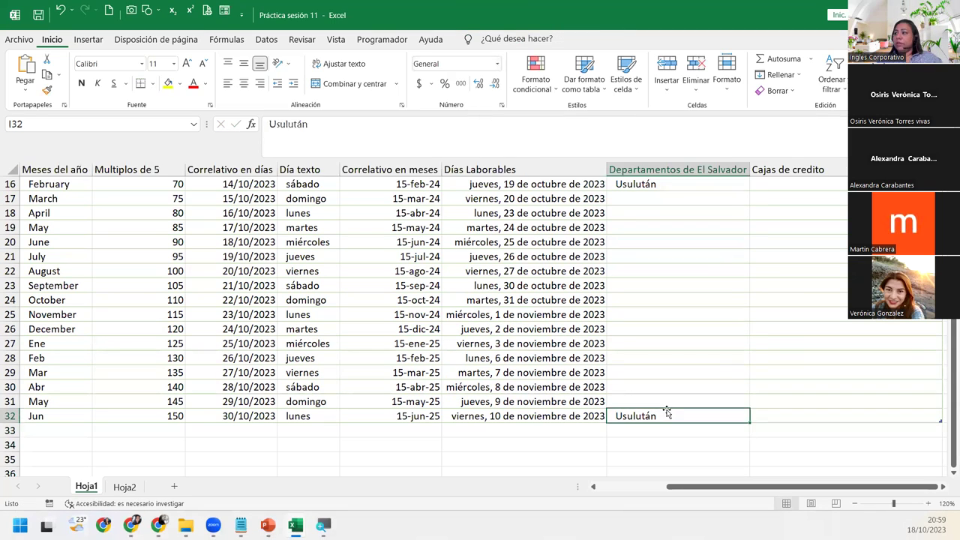
pyautogui.moveTo(750, 422); pyautogui.dragTo(750, 215)
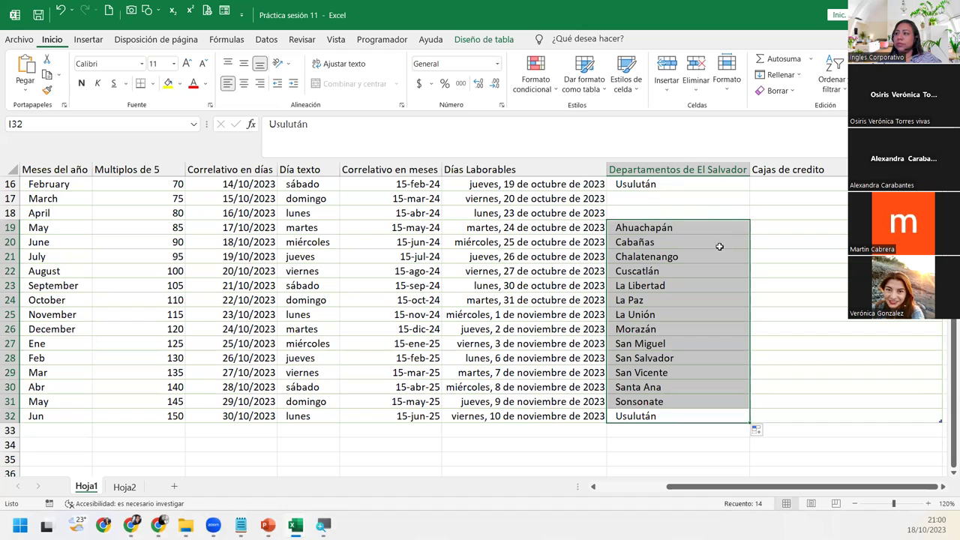
pyautogui.click(702, 299)
pyautogui.click(785, 416)
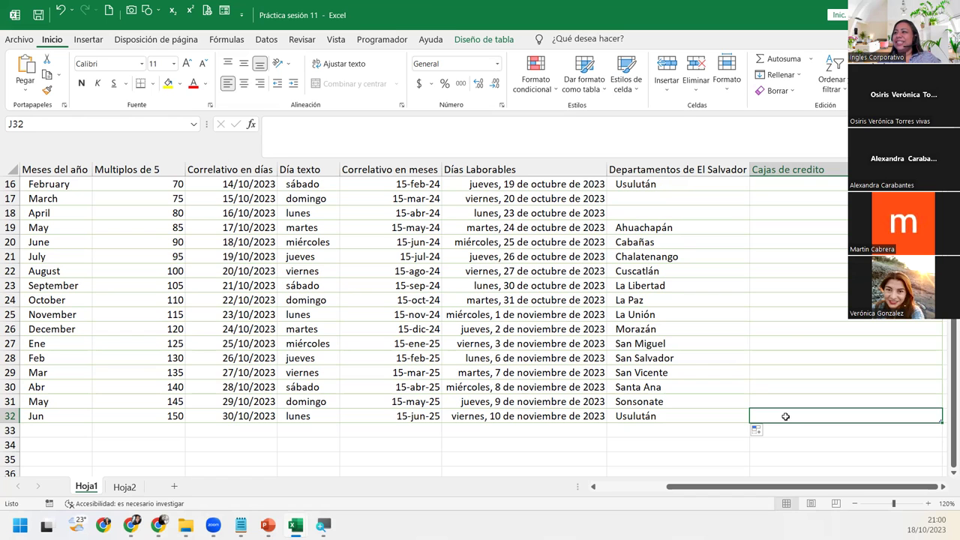
pyautogui.scroll(1, 725, 322)
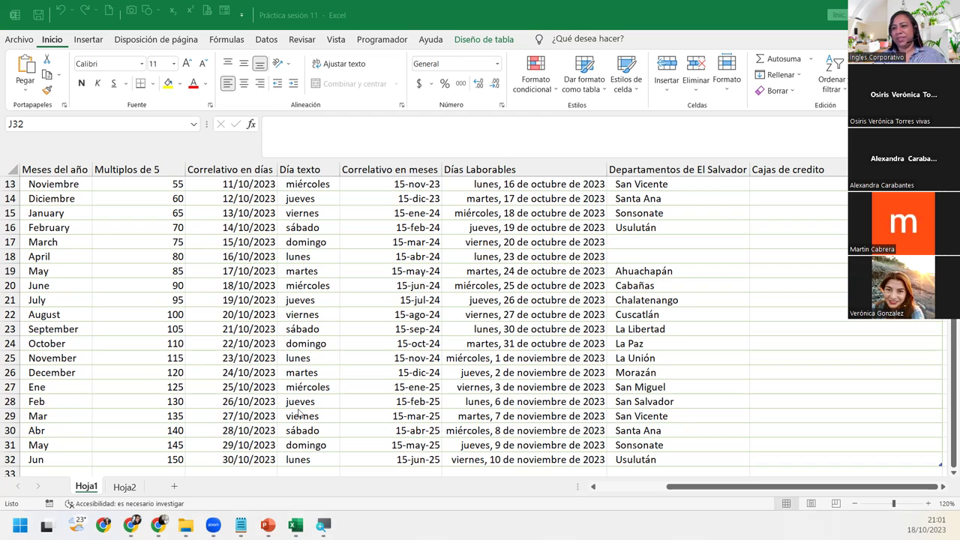
# Step: Select J3, the first data cell of the Cajas de credito column in Hoja1
pyautogui.hotkey('alt', 'Tab')
pyautogui.click(823, 194)
pyautogui.scroll(2, 808, 290)
pyautogui.scroll(2, 808, 291)
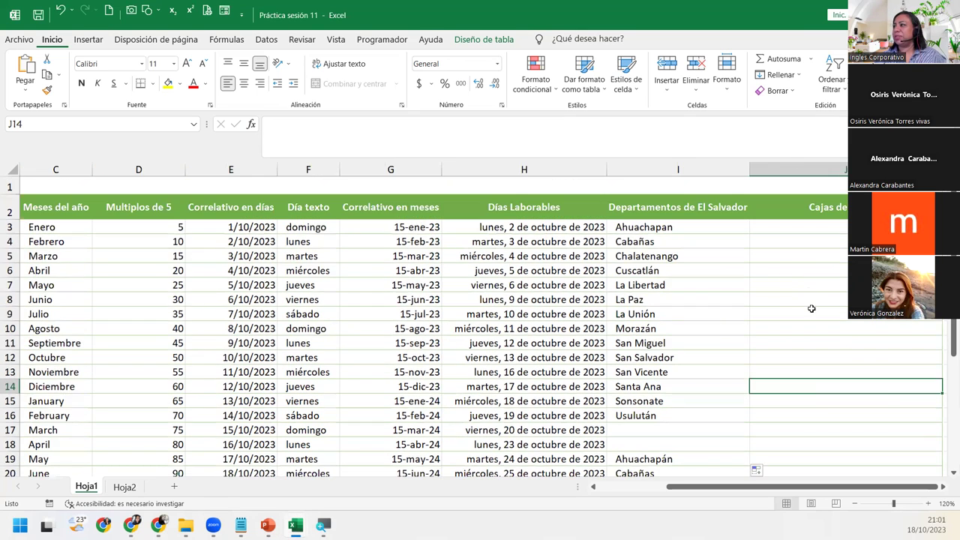
pyautogui.click(943, 487)
pyautogui.click(644, 237)
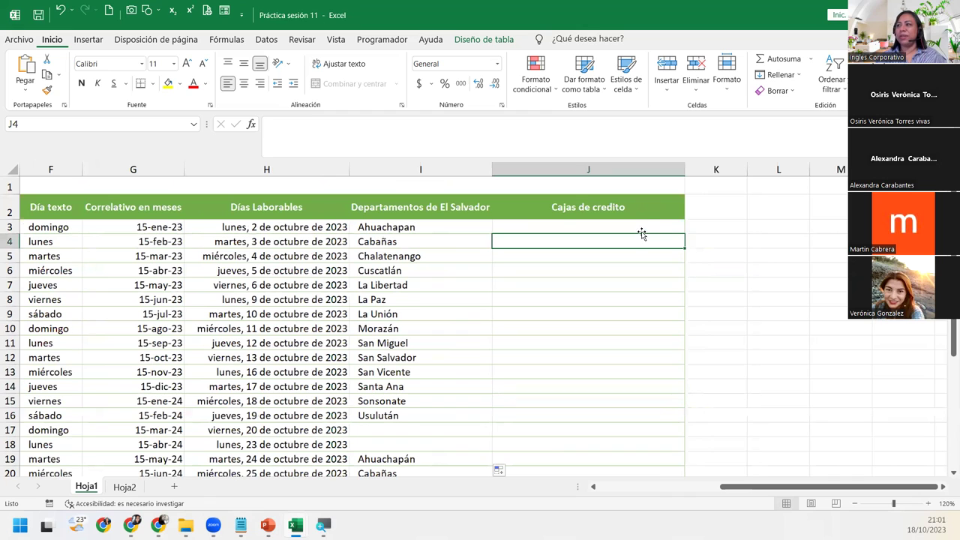
pyautogui.click(638, 221)
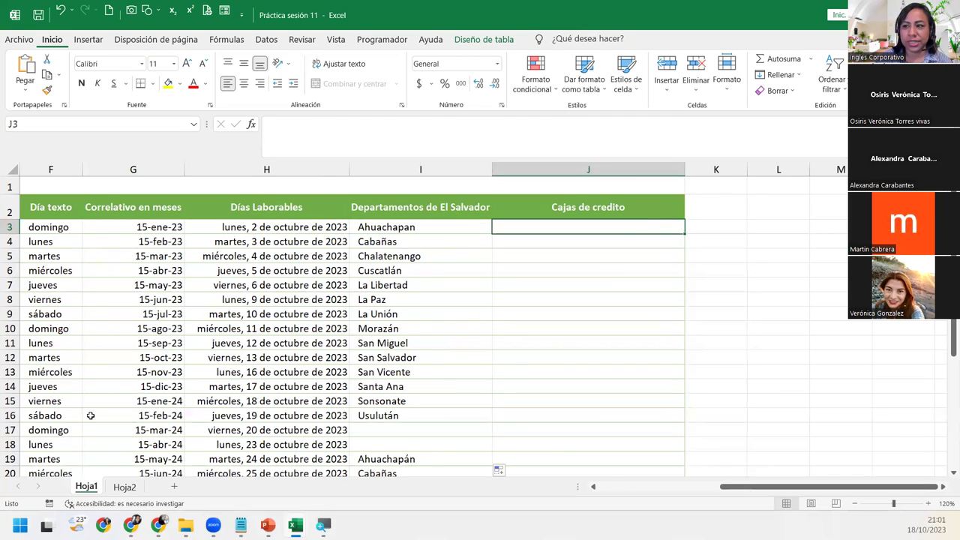
# Step: Review the credit union names in B2:B6 of Hoja2 and where they belong in Hoja1's Cajas de credito column
pyautogui.click(124, 487)
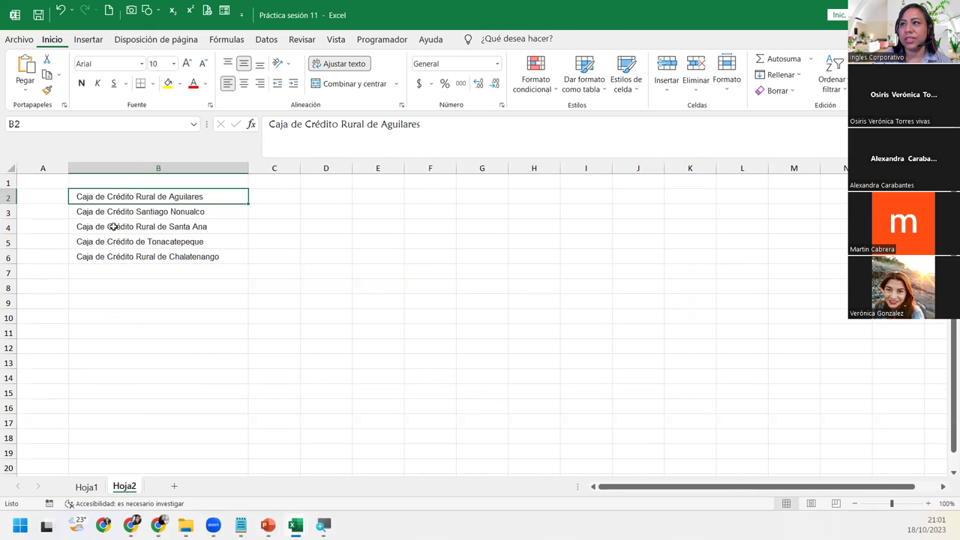
pyautogui.moveTo(116, 196); pyautogui.dragTo(112, 256)
pyautogui.click(129, 198)
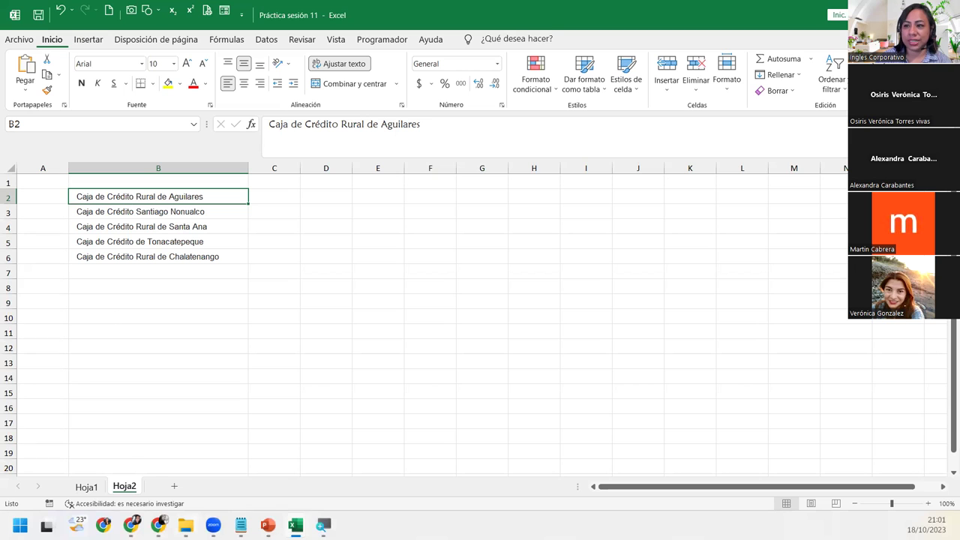
pyautogui.moveTo(186, 514)
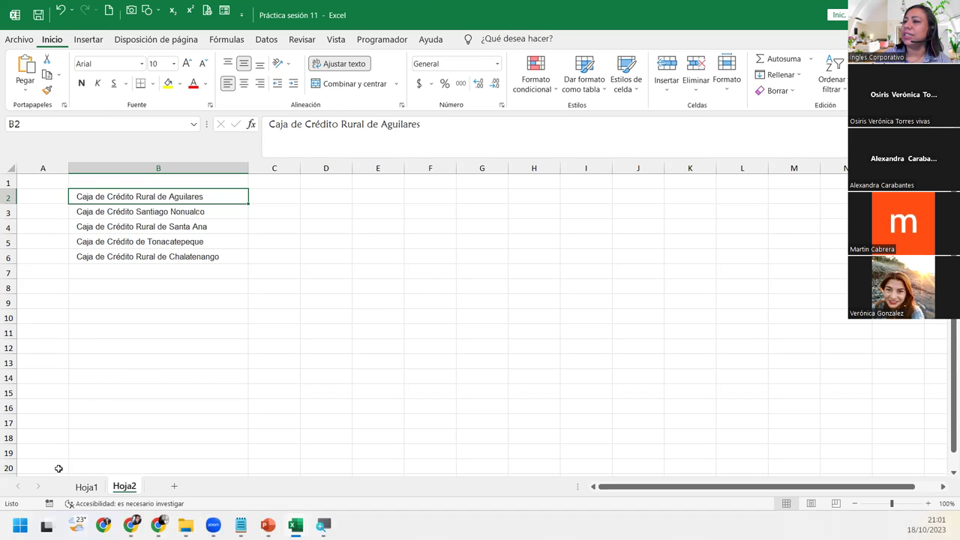
pyautogui.click(84, 486)
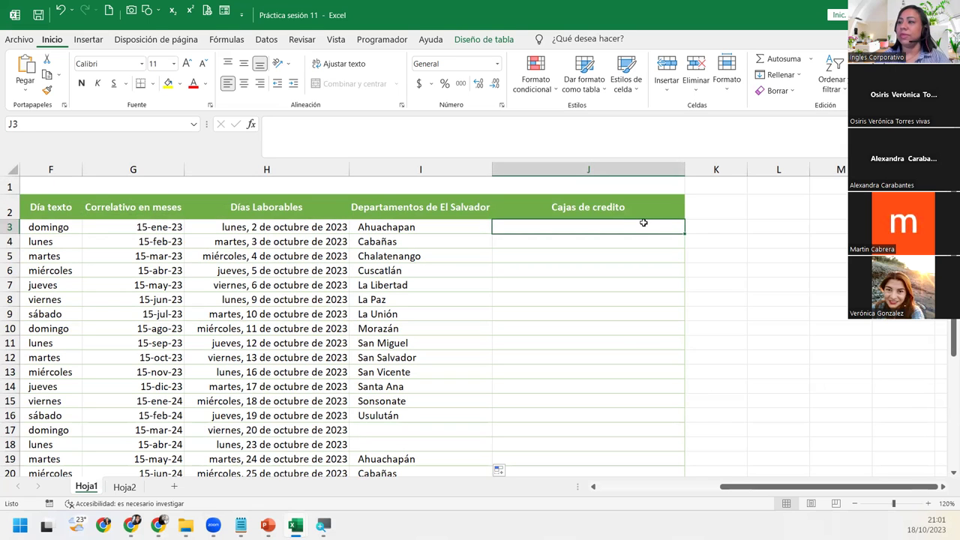
pyautogui.click(125, 486)
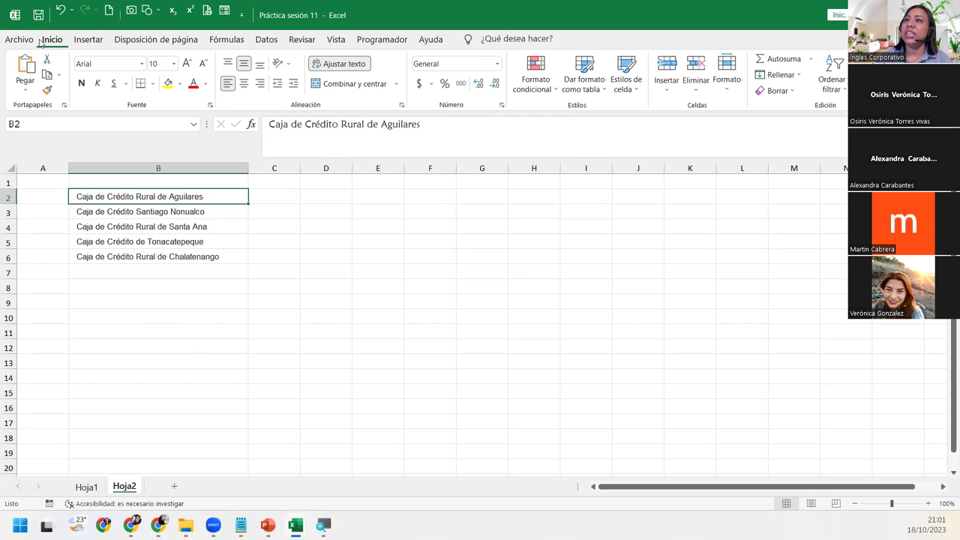
# Step: Open the custom lists editor from Excel's advanced options and move it clear of the names in column B
pyautogui.click(17, 40)
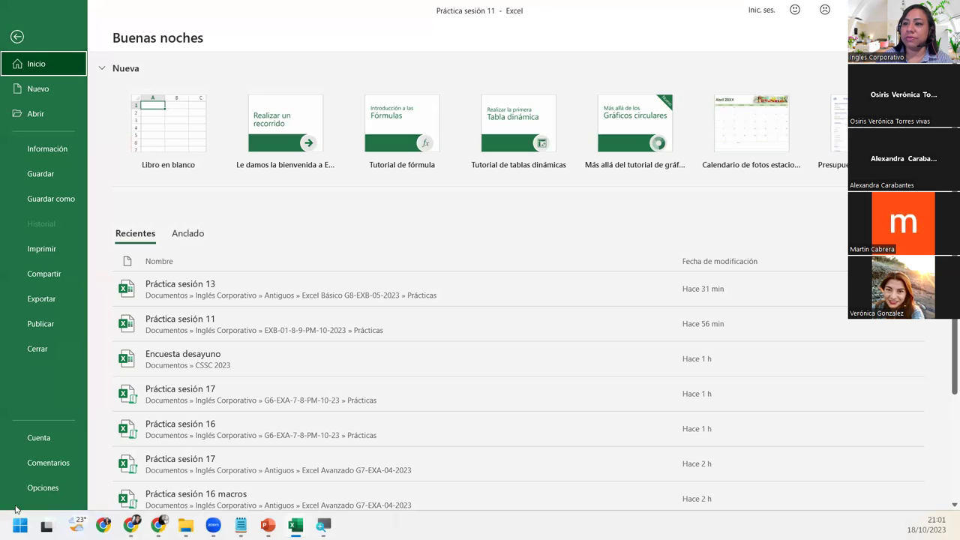
pyautogui.press('Escape')
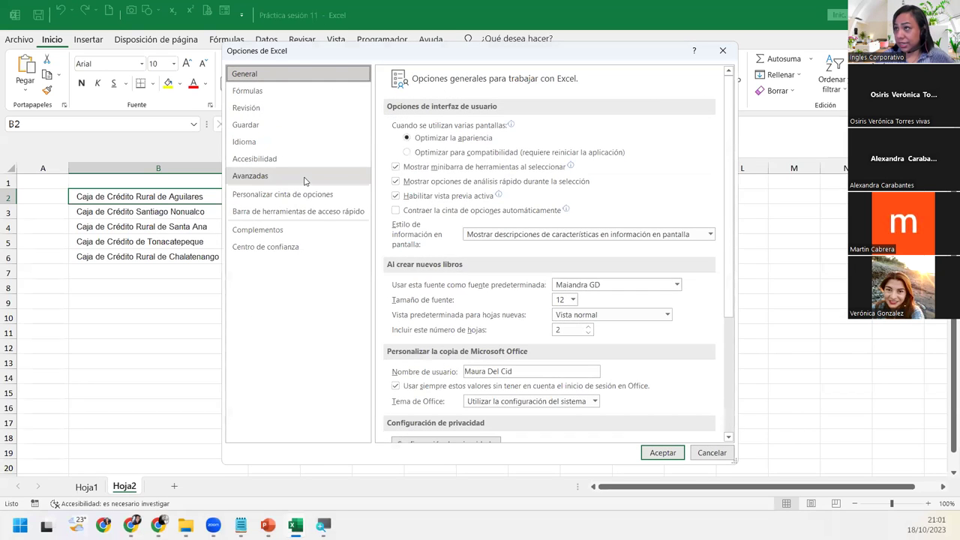
pyautogui.click(310, 183)
pyautogui.scroll(-15, 621, 341)
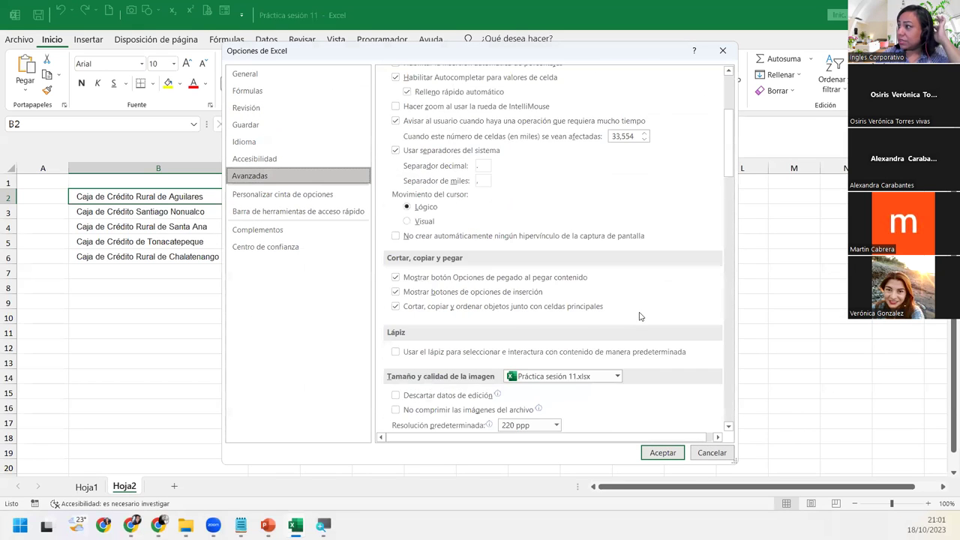
pyautogui.scroll(-15, 622, 342)
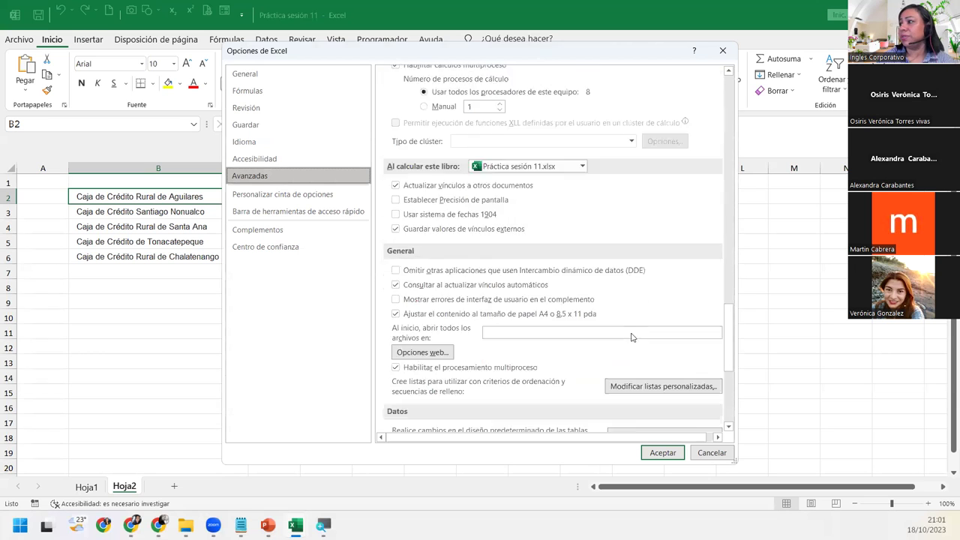
pyautogui.click(642, 237)
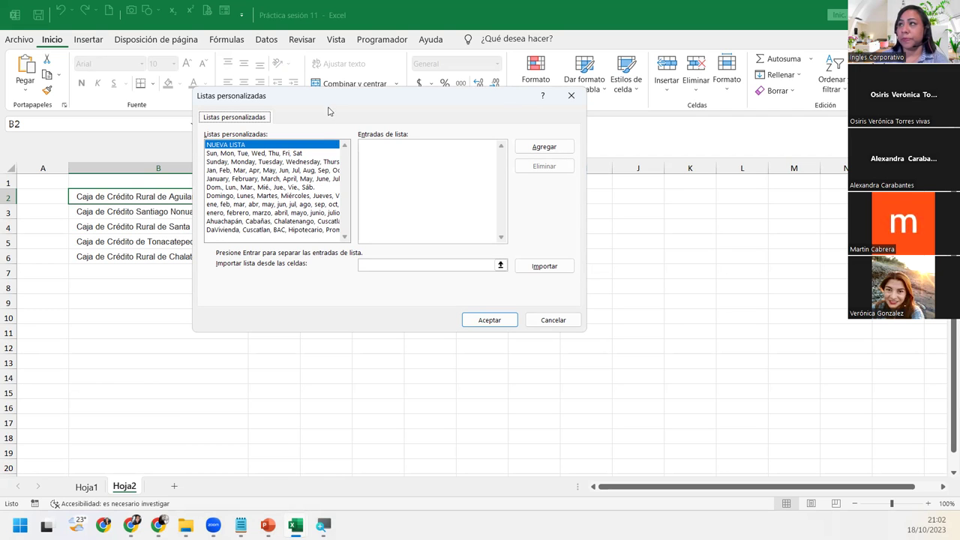
pyautogui.moveTo(350, 103); pyautogui.dragTo(399, 163)
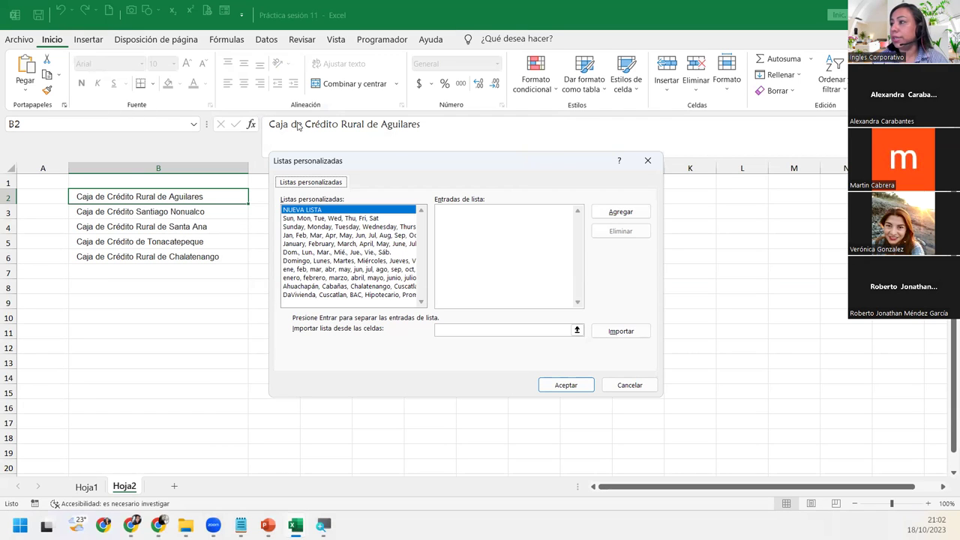
# Step: Import Hoja2's range $B$2:$B$6 as a new custom list and accept the custom lists and Excel options dialogs
pyautogui.click(495, 331)
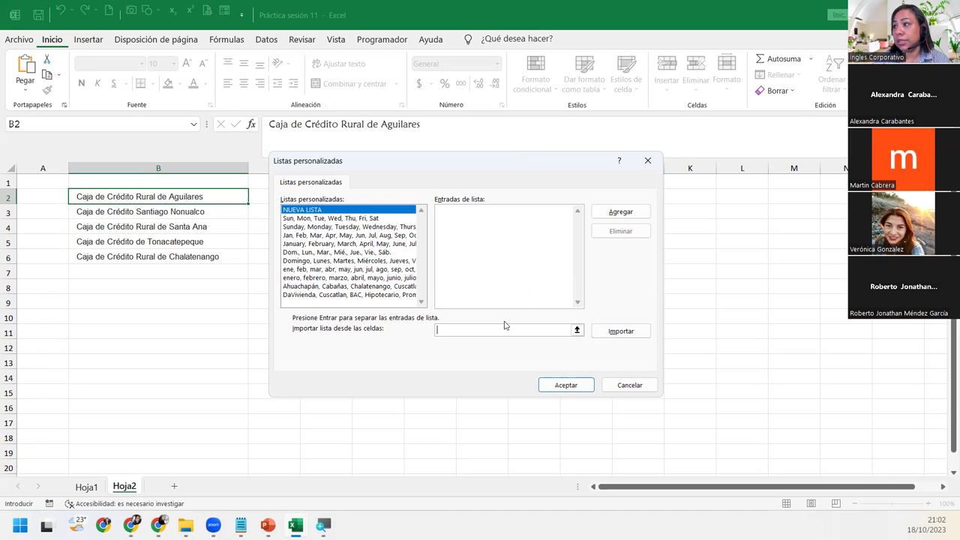
pyautogui.moveTo(90, 197); pyautogui.dragTo(95, 254)
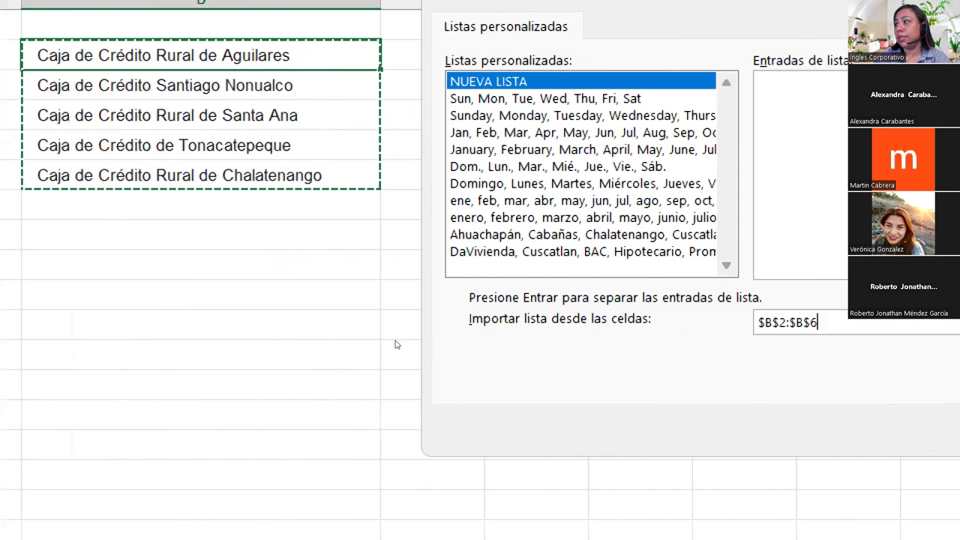
pyautogui.click(476, 331)
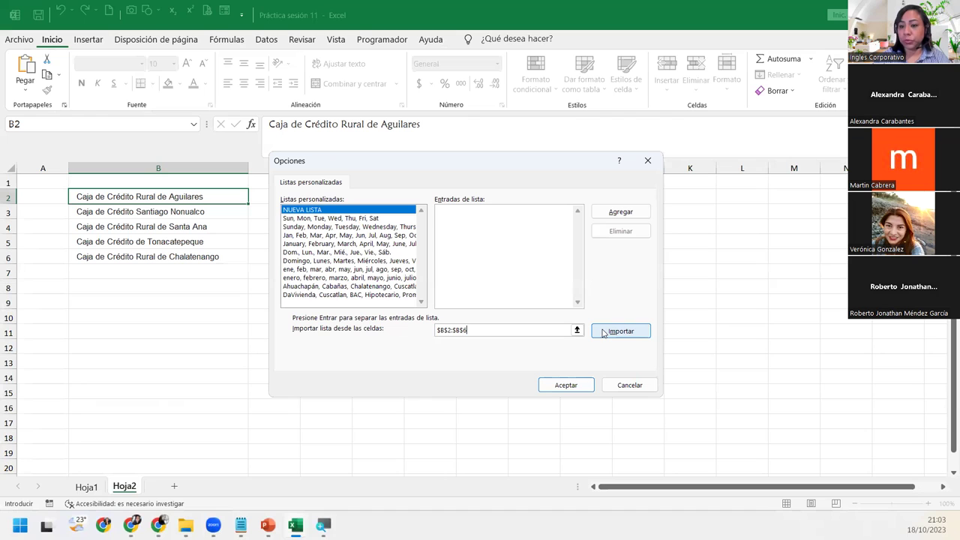
pyautogui.click(604, 332)
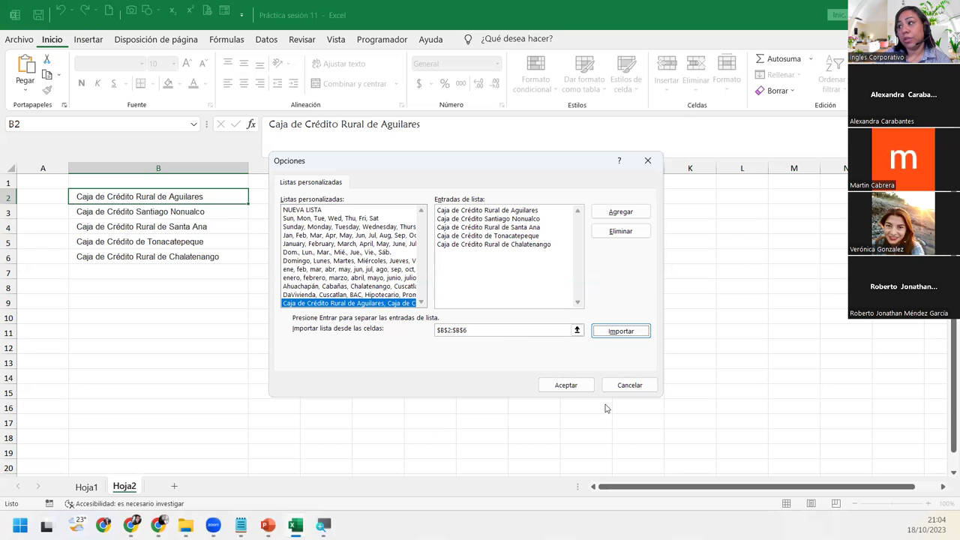
pyautogui.click(566, 385)
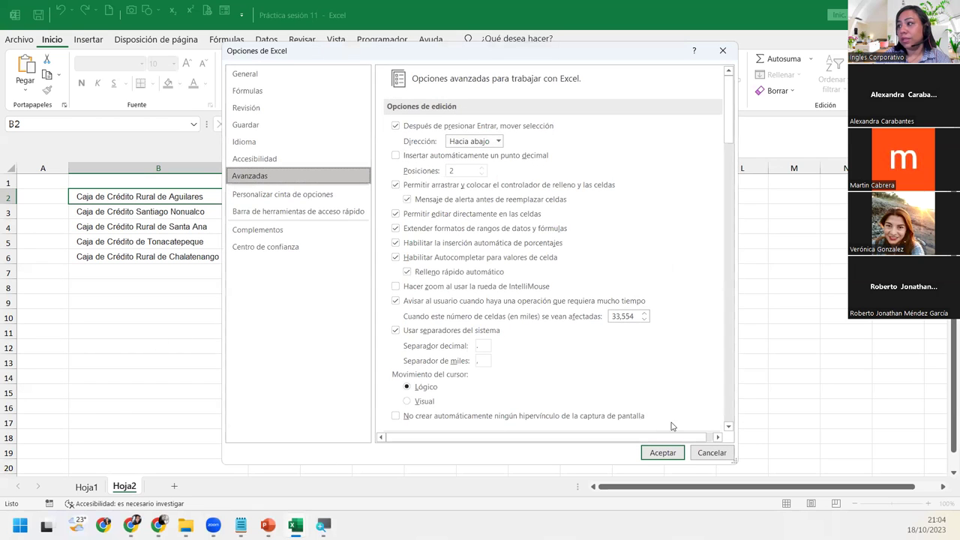
pyautogui.click(663, 452)
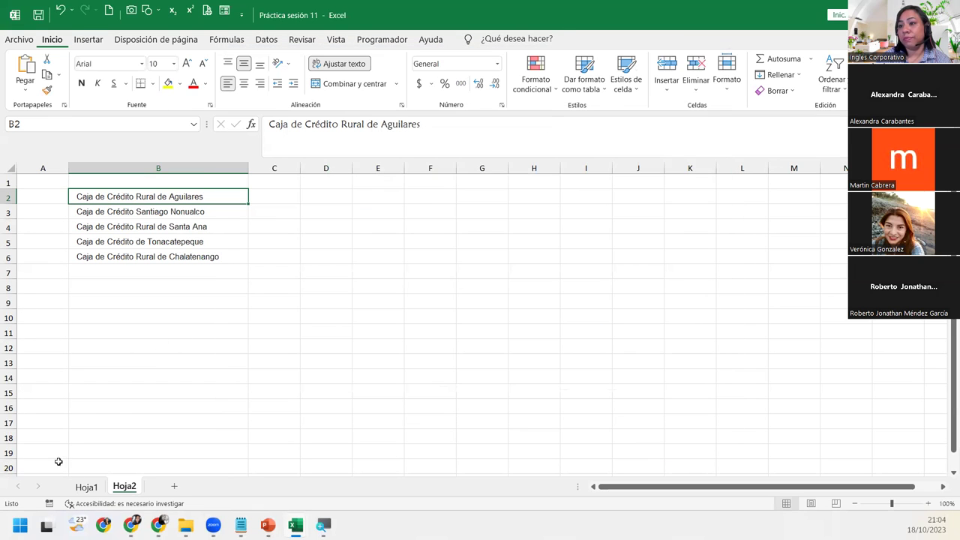
# Step: Enter "Caja de credito de Aguilares" in J3 of Hoja1, under Cajas de credito
pyautogui.click(86, 487)
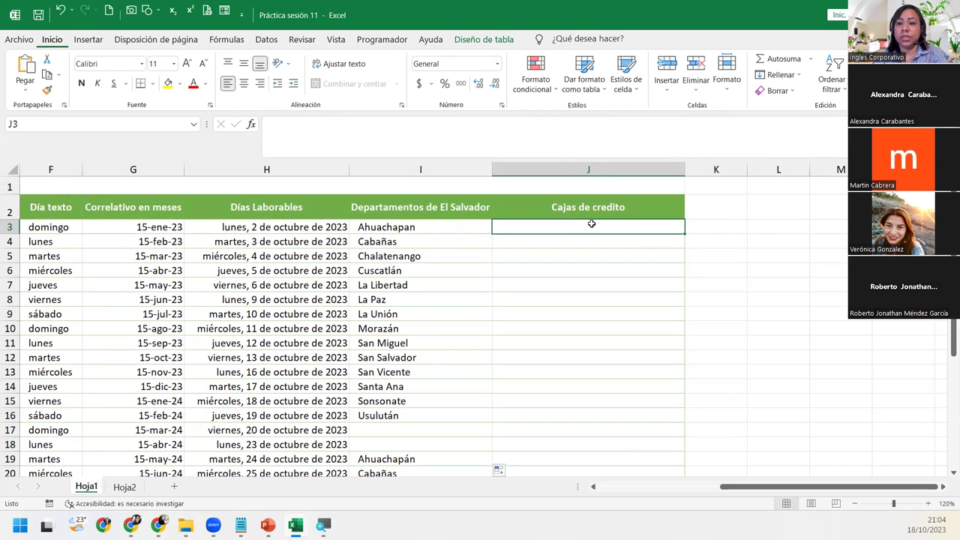
pyautogui.write('Caja de credito de Aguilares')
pyautogui.press('Return')
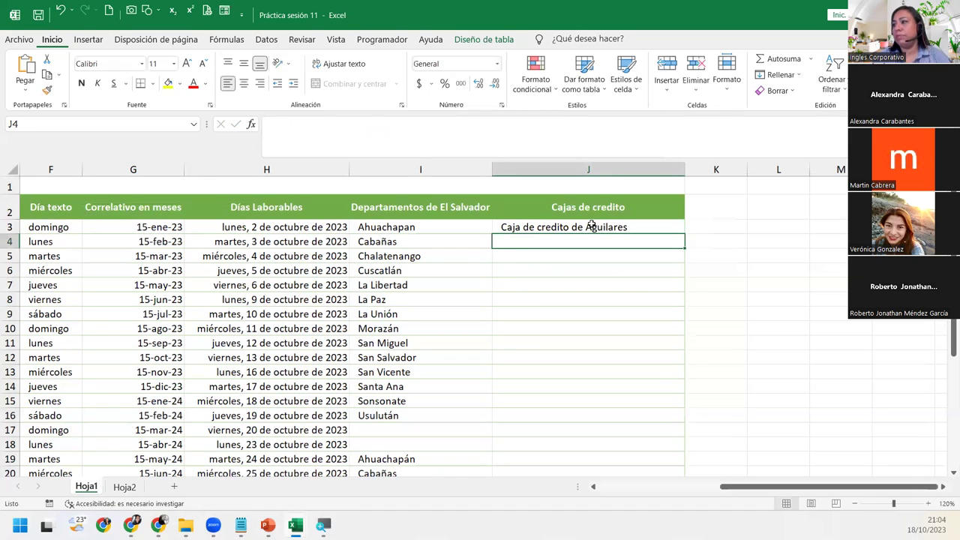
# Step: Check the J3 entry against the first name in Hoja2 and correct it to "Caja de credito rural de Aguilares"
pyautogui.click(593, 228)
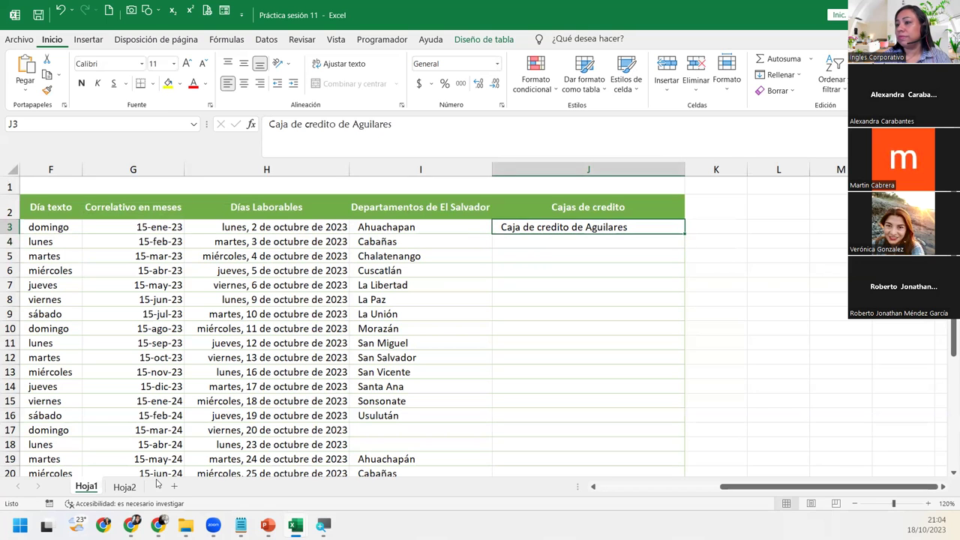
pyautogui.click(120, 486)
pyautogui.click(86, 486)
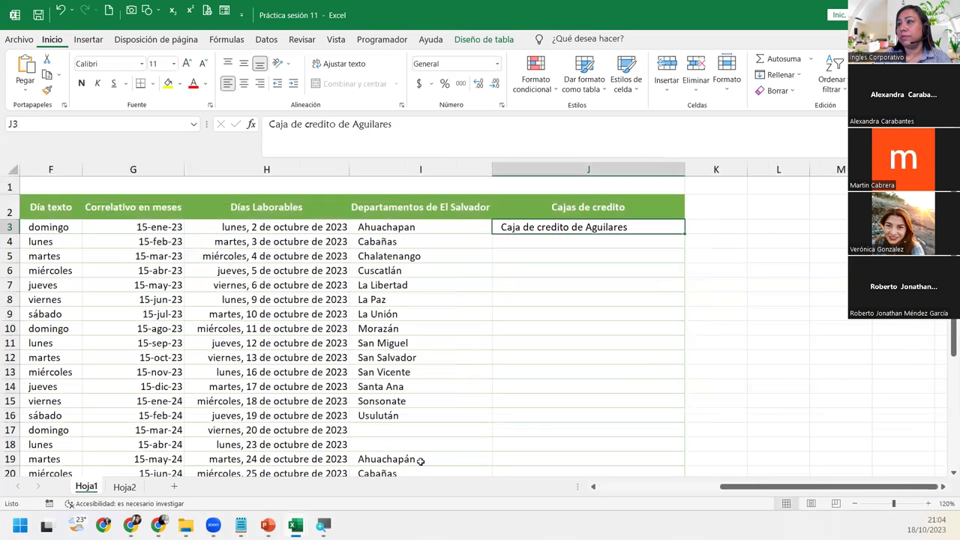
pyautogui.moveTo(685, 234)
pyautogui.mouseDown()
pyautogui.moveTo(686, 305)
pyautogui.moveTo(673, 228)
pyautogui.mouseUp()
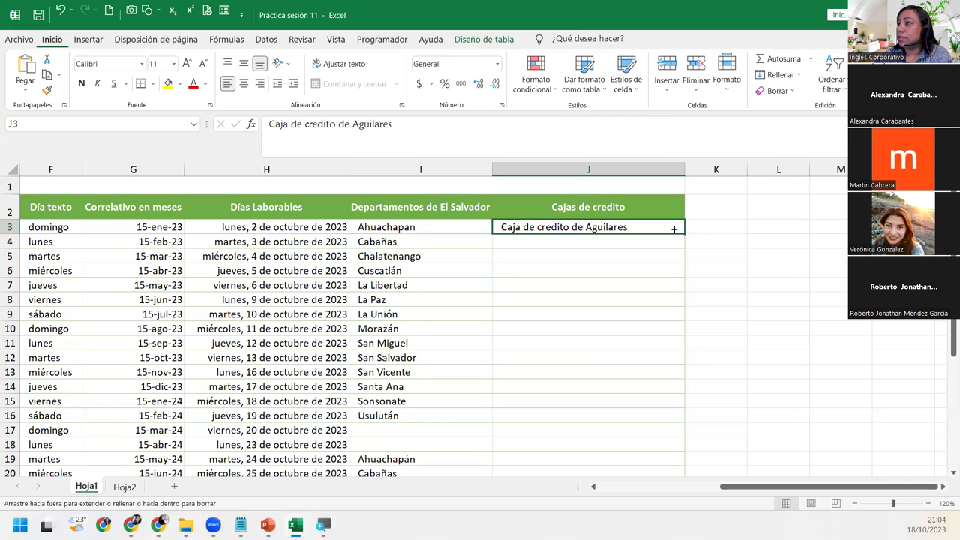
pyautogui.click(122, 487)
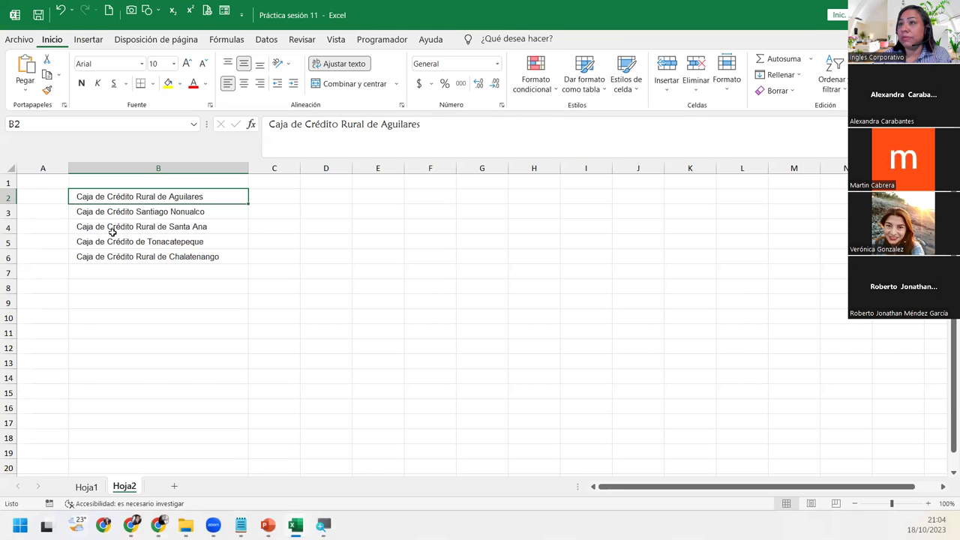
pyautogui.click(84, 488)
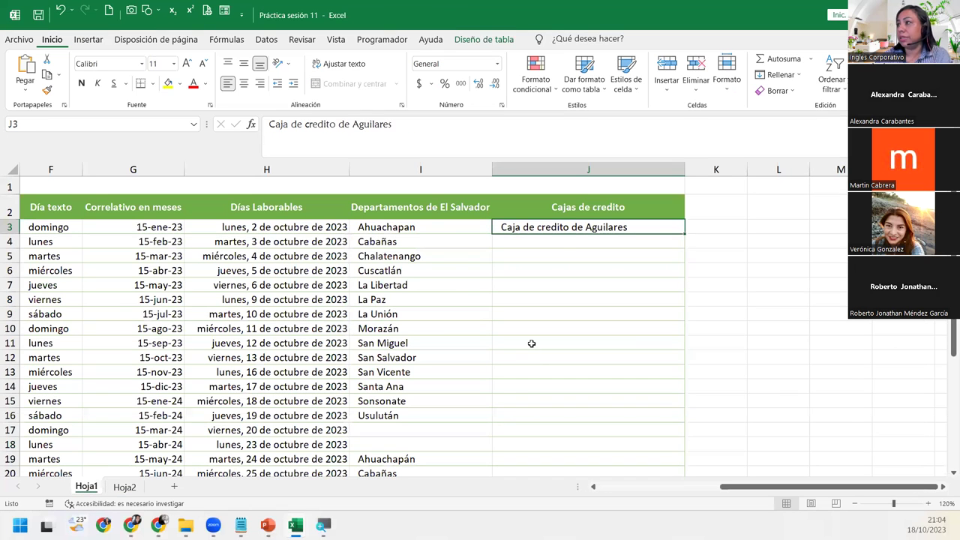
pyautogui.doubleClick(569, 226)
pyautogui.write('rur ')
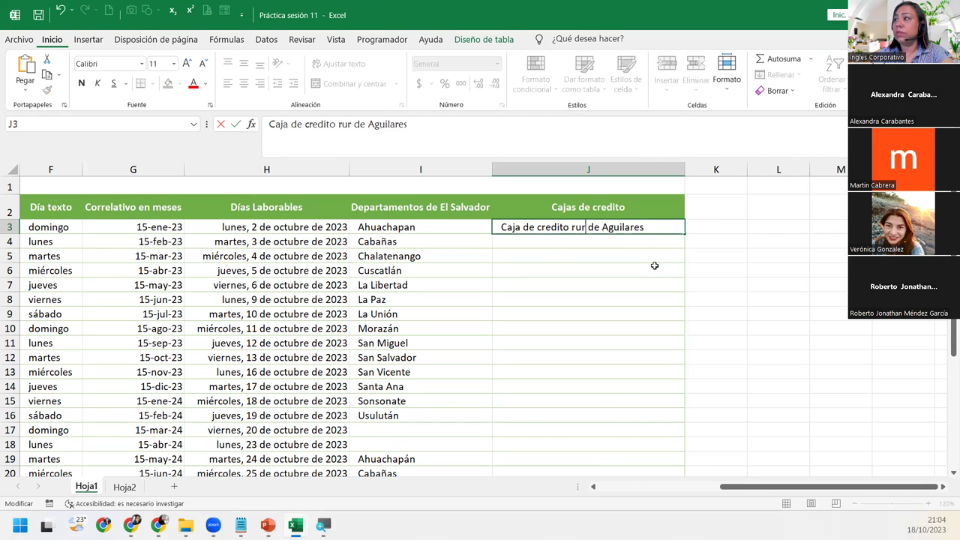
pyautogui.write('al')
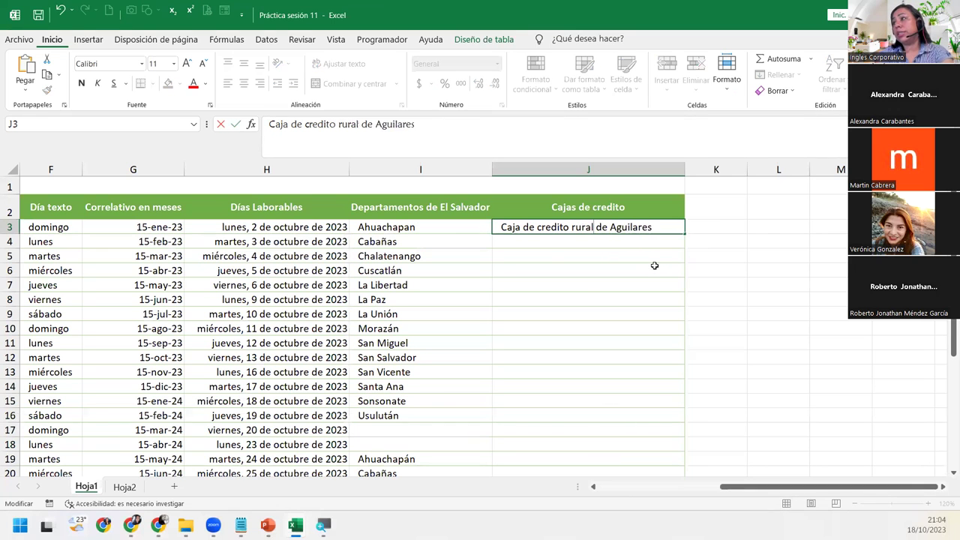
pyautogui.press('Return')
# Step: Autofill the credit union custom list from J3 down to J7
pyautogui.click(650, 225)
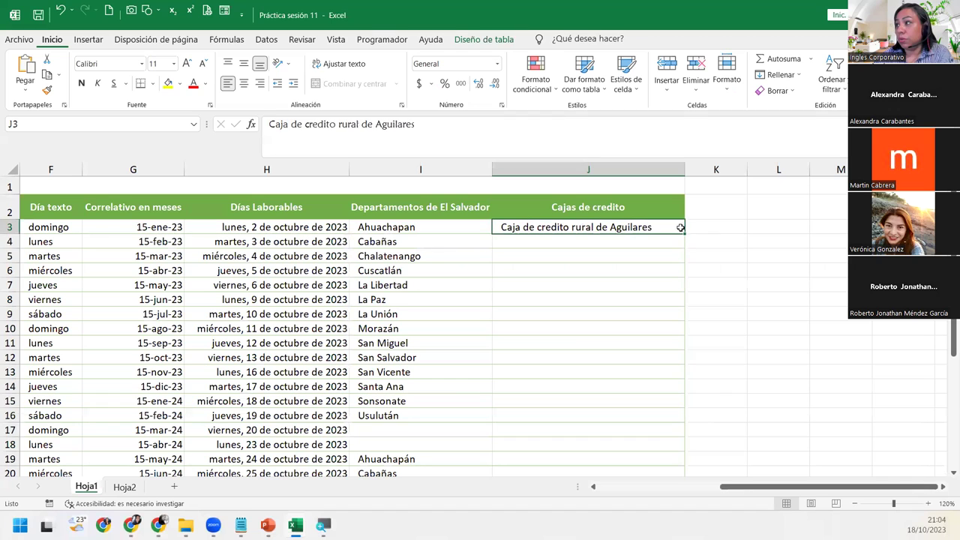
pyautogui.click(686, 233)
pyautogui.click(678, 229)
pyautogui.moveTo(684, 234); pyautogui.dragTo(685, 294)
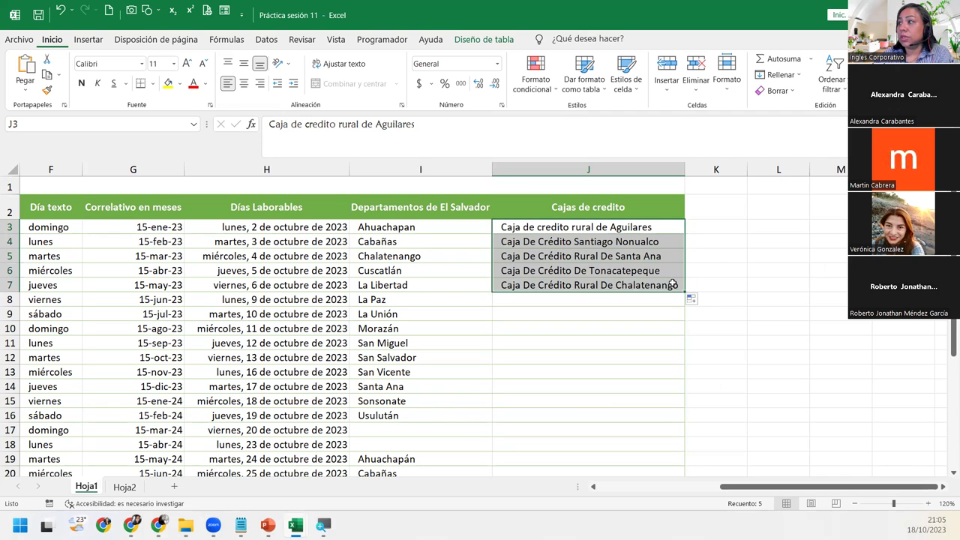
# Step: Continue the credit union series by autofilling from J7 down to J12
pyautogui.click(673, 283)
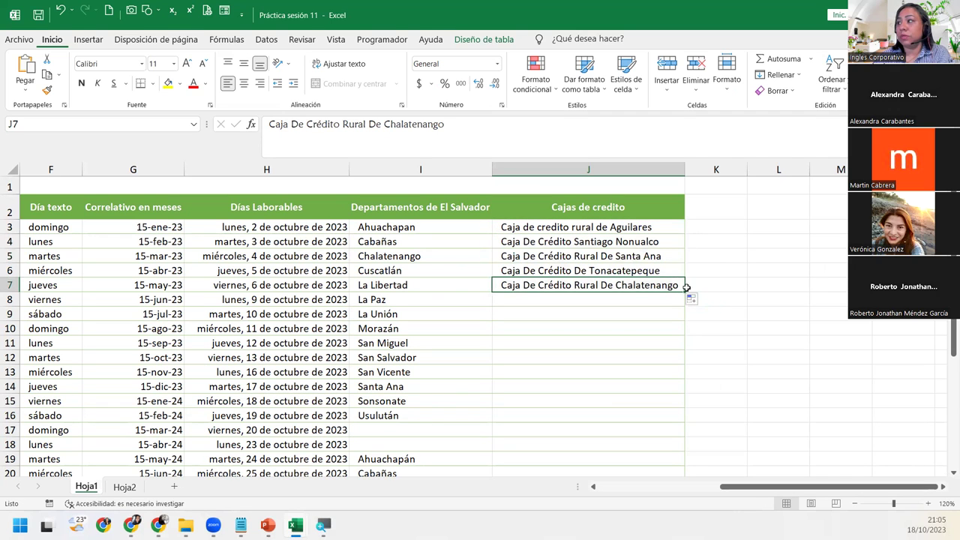
pyautogui.moveTo(685, 292); pyautogui.dragTo(689, 371)
pyautogui.click(628, 404)
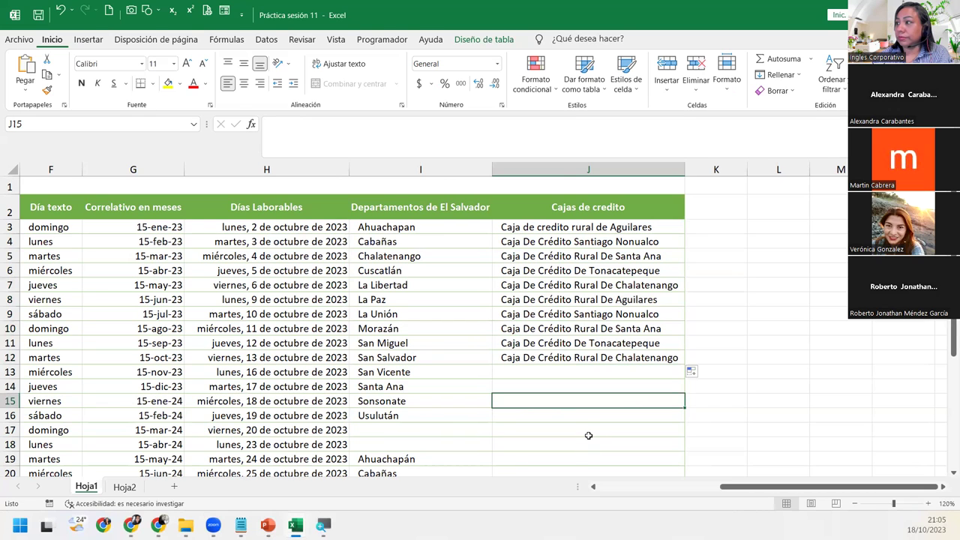
# Step: Examine the autofilled Cajas de credito column alongside the other columns of the practice table
pyautogui.scroll(-4, 589, 436)
pyautogui.scroll(4, 589, 436)
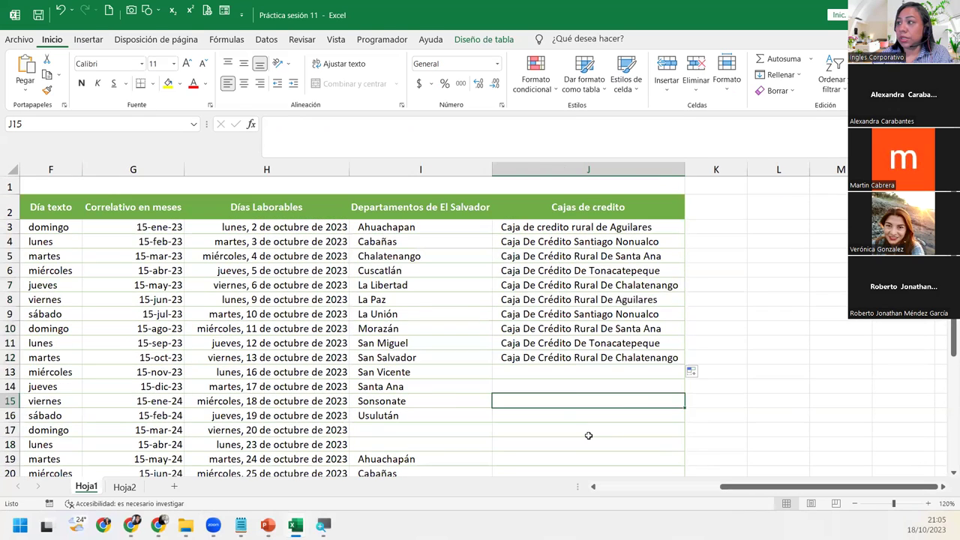
pyautogui.scroll(-3, 588, 435)
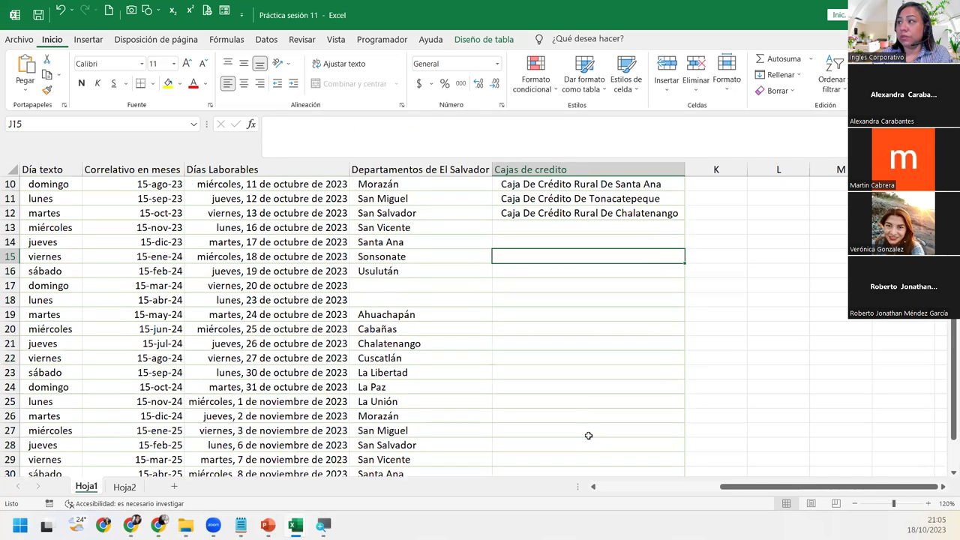
pyautogui.scroll(-2, 589, 436)
pyautogui.scroll(5, 589, 436)
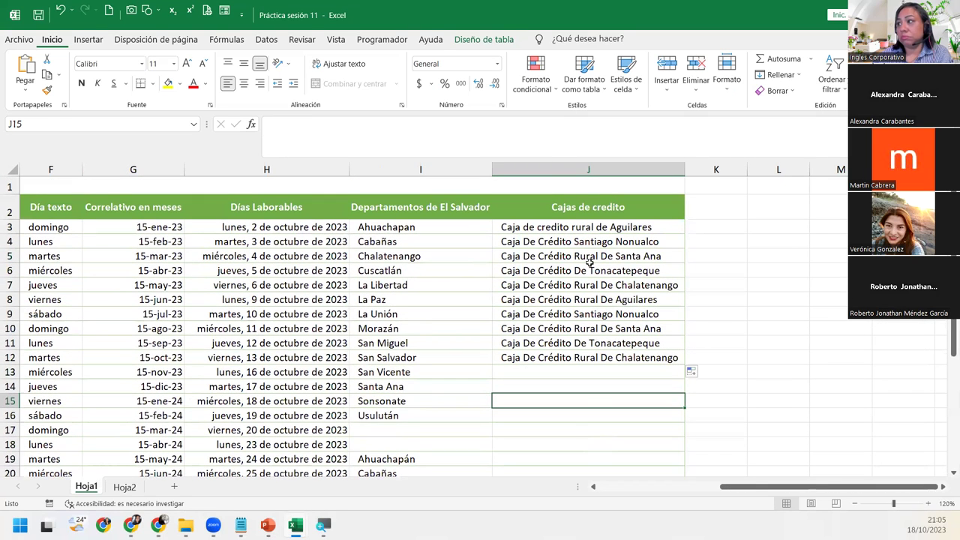
pyautogui.press('Up')
pyautogui.press('Up')
pyautogui.press('Up')
pyautogui.press('Up')
pyautogui.press('Up')
pyautogui.press('Up')
pyautogui.press('Up')
pyautogui.press('Up')
pyautogui.press('Up')
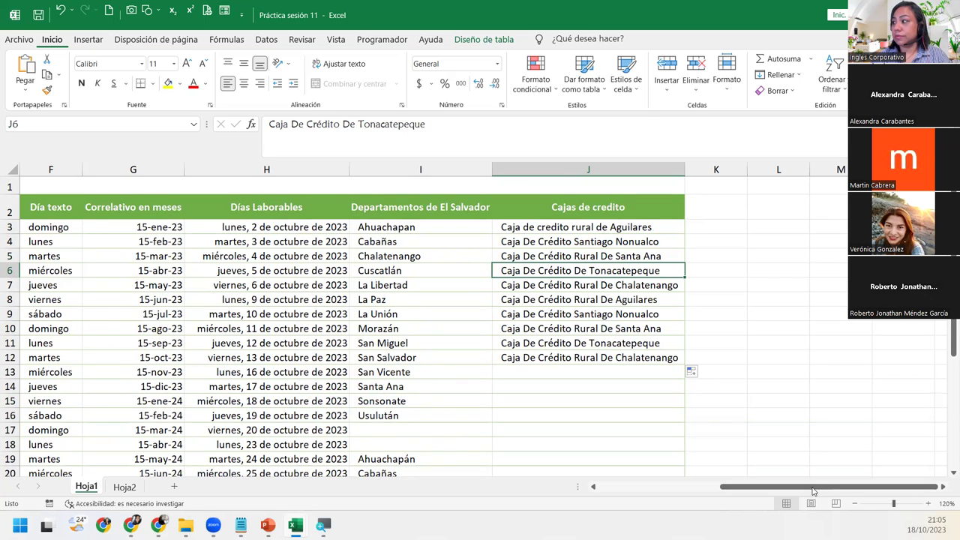
pyautogui.moveTo(814, 489); pyautogui.dragTo(780, 504)
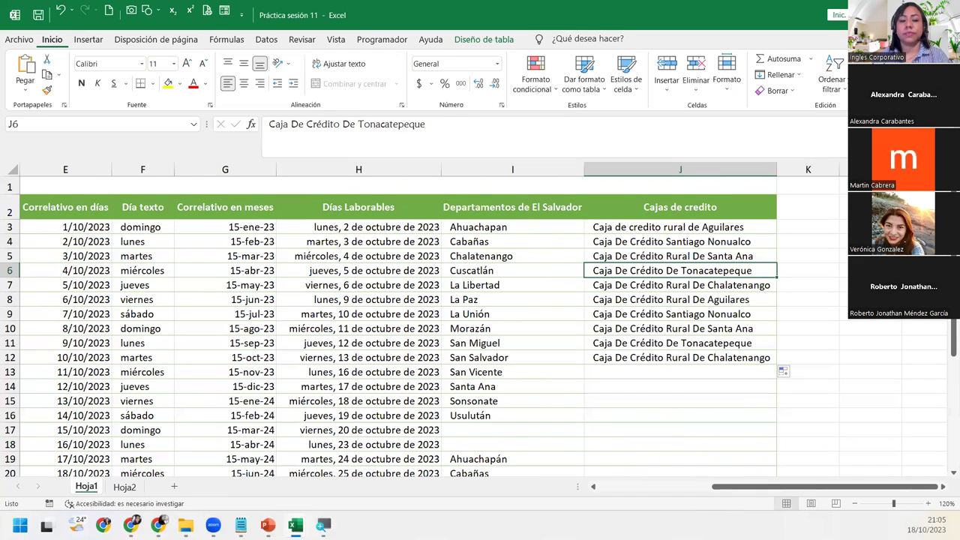
# Step: Switch to the PowerPoint slideshow and show the "Cierre y conclusiones" slide for Sesión 11
pyautogui.hotkey('alt', 'Tab')
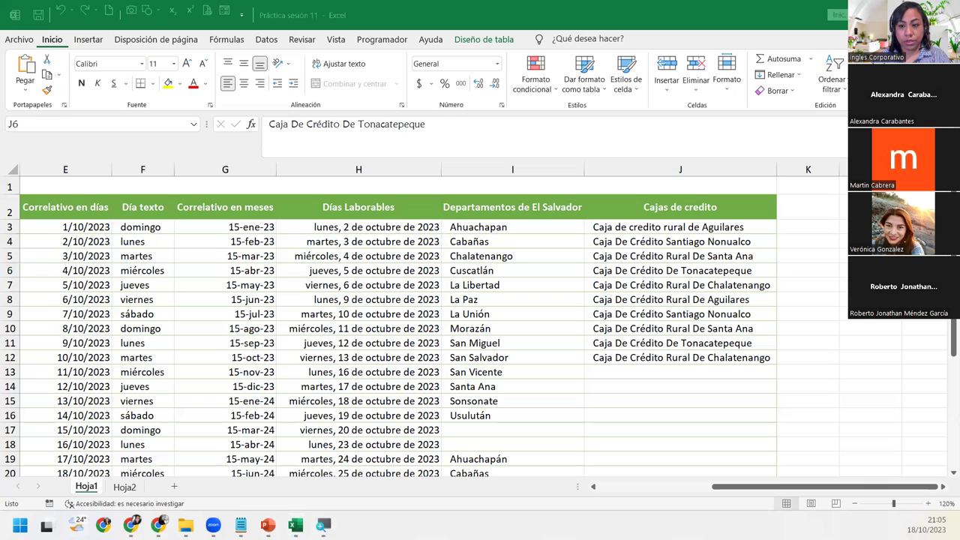
pyautogui.hotkey('alt', 'Tab')
pyautogui.press('Right')
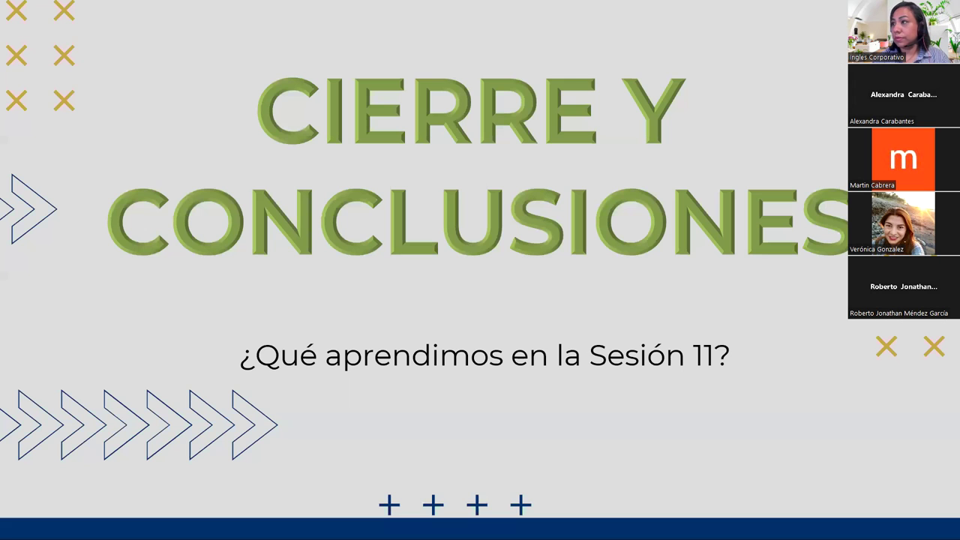